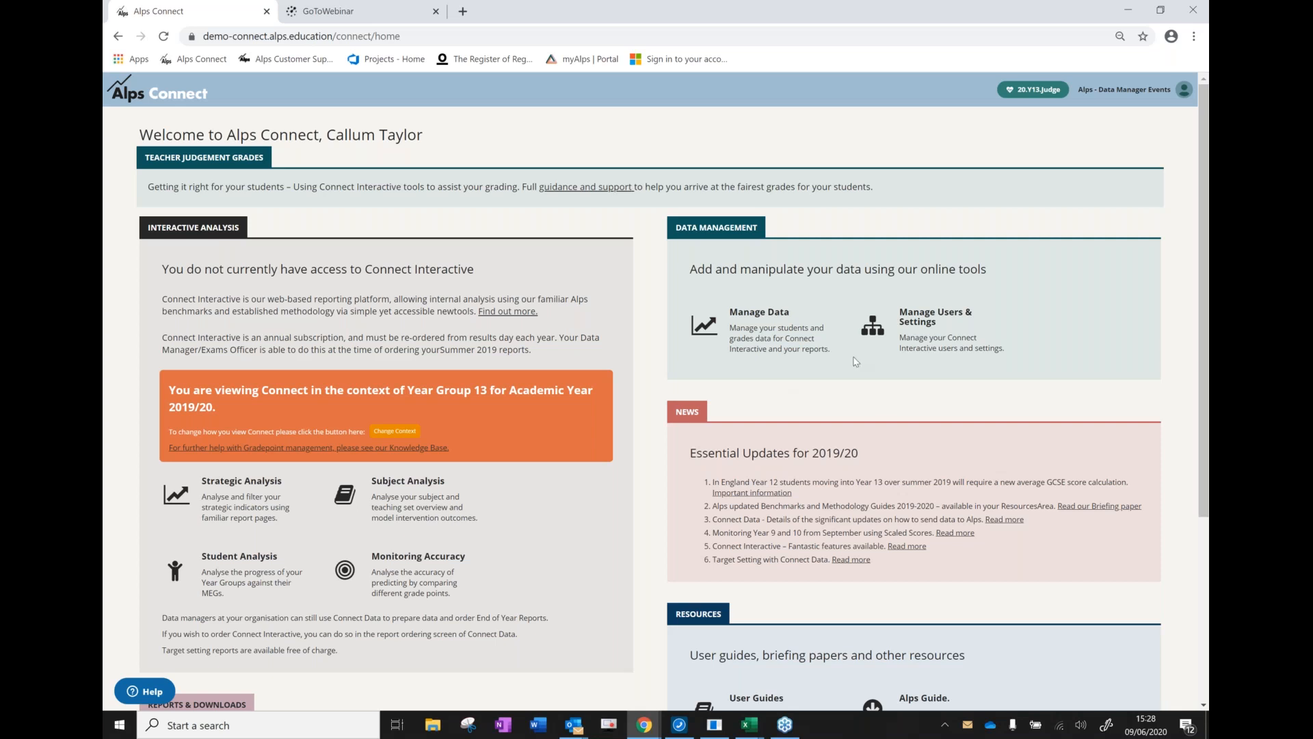
Open the data management area and examine the 2019/20 Year 13 and Year 12 cohorts' students, prior attainment and teaching data
left_click(763, 330)
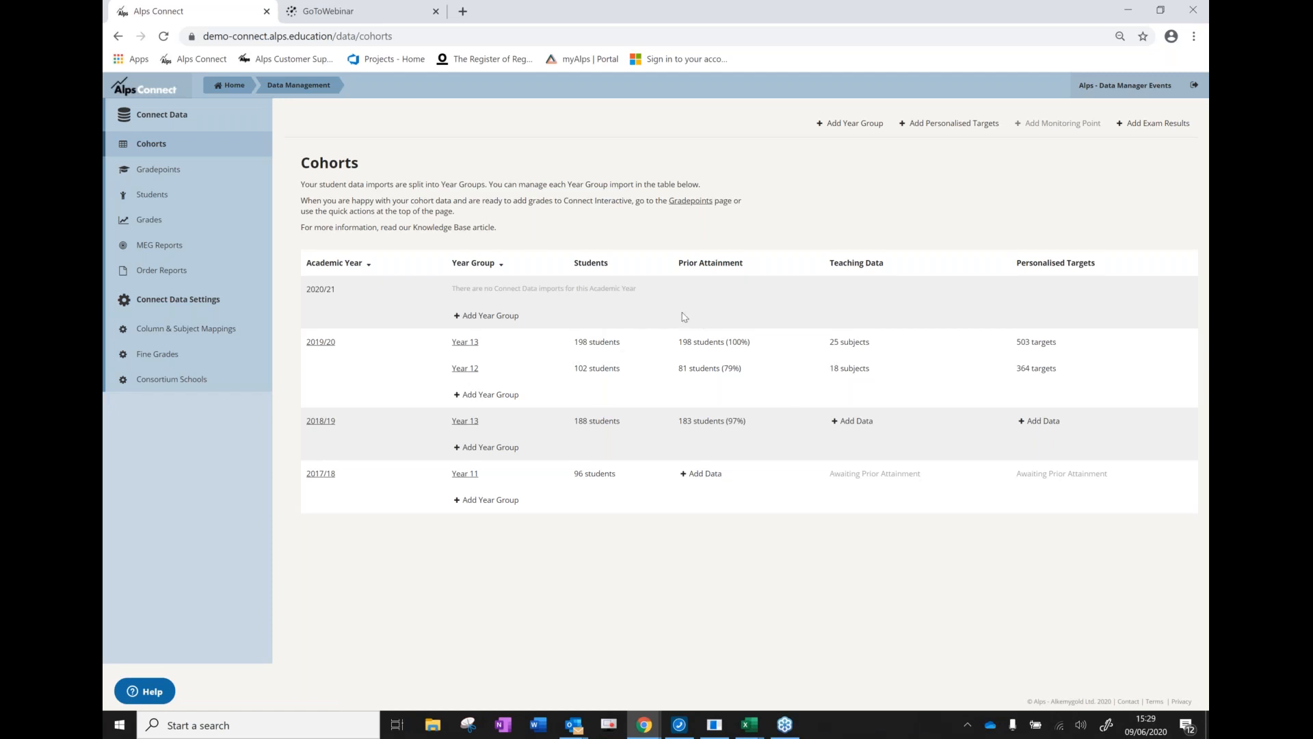
left_click_drag(623, 342, 572, 342)
left_click_drag(622, 367, 573, 369)
left_click(635, 370)
left_click_drag(753, 344, 678, 342)
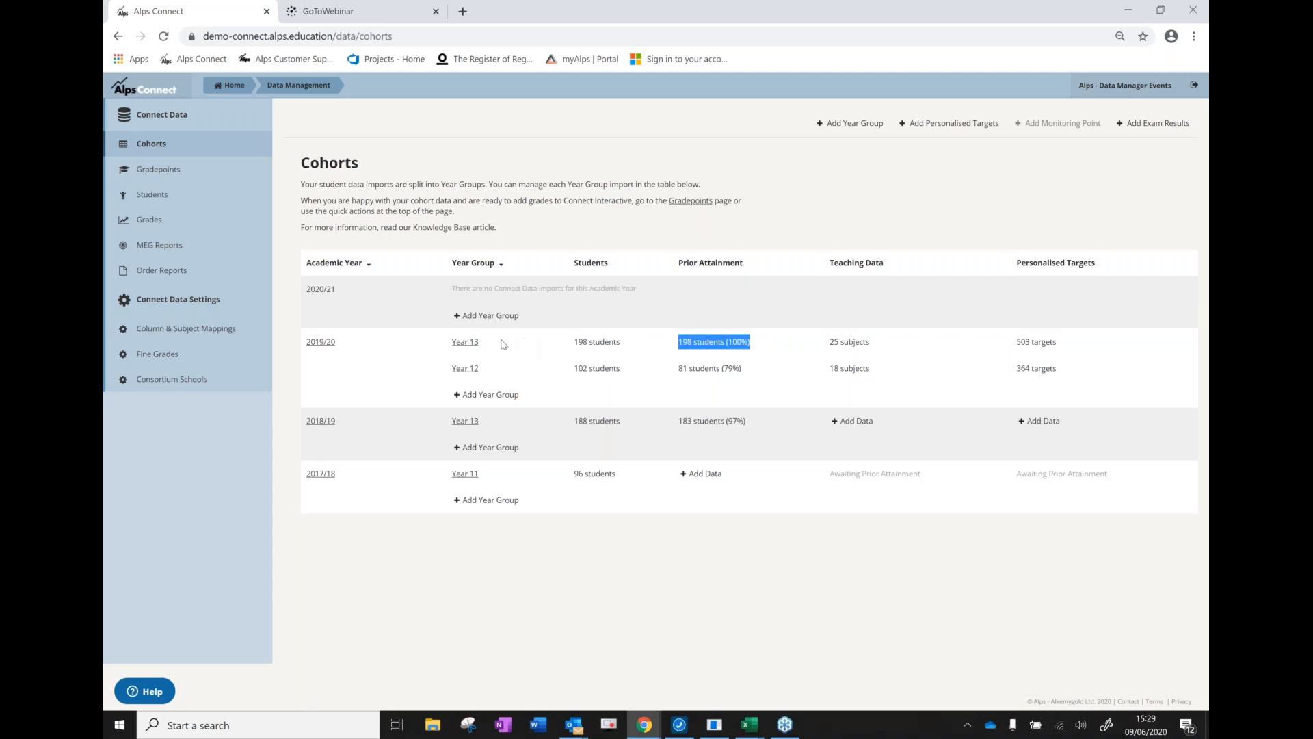
left_click_drag(747, 370, 677, 368)
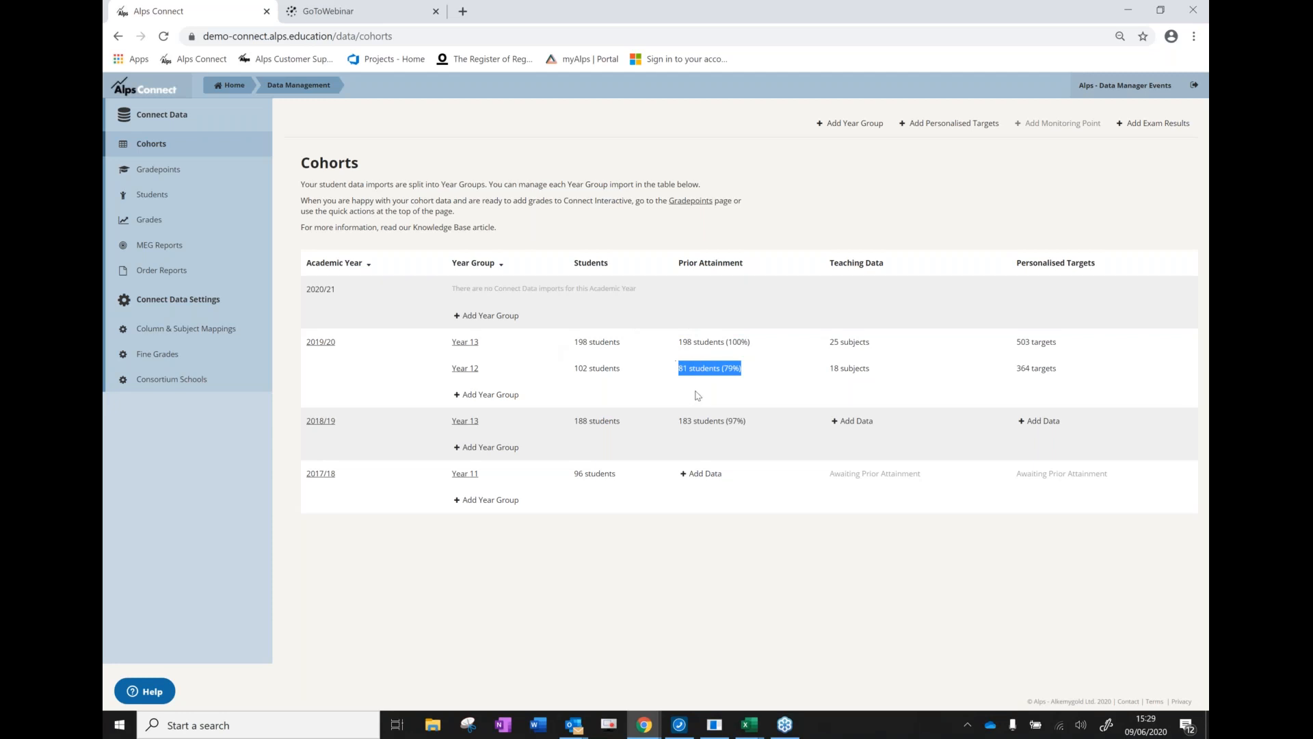
left_click(744, 371)
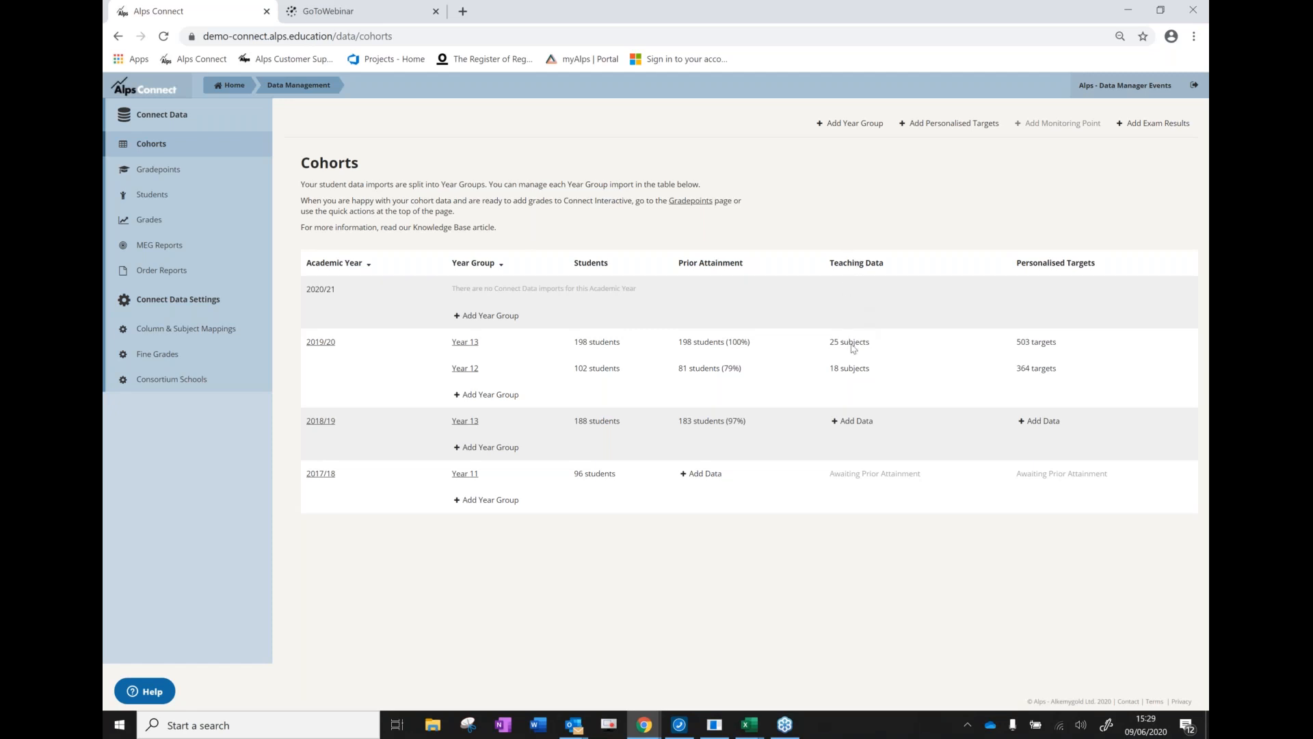
left_click_drag(869, 341, 829, 369)
left_click(723, 369)
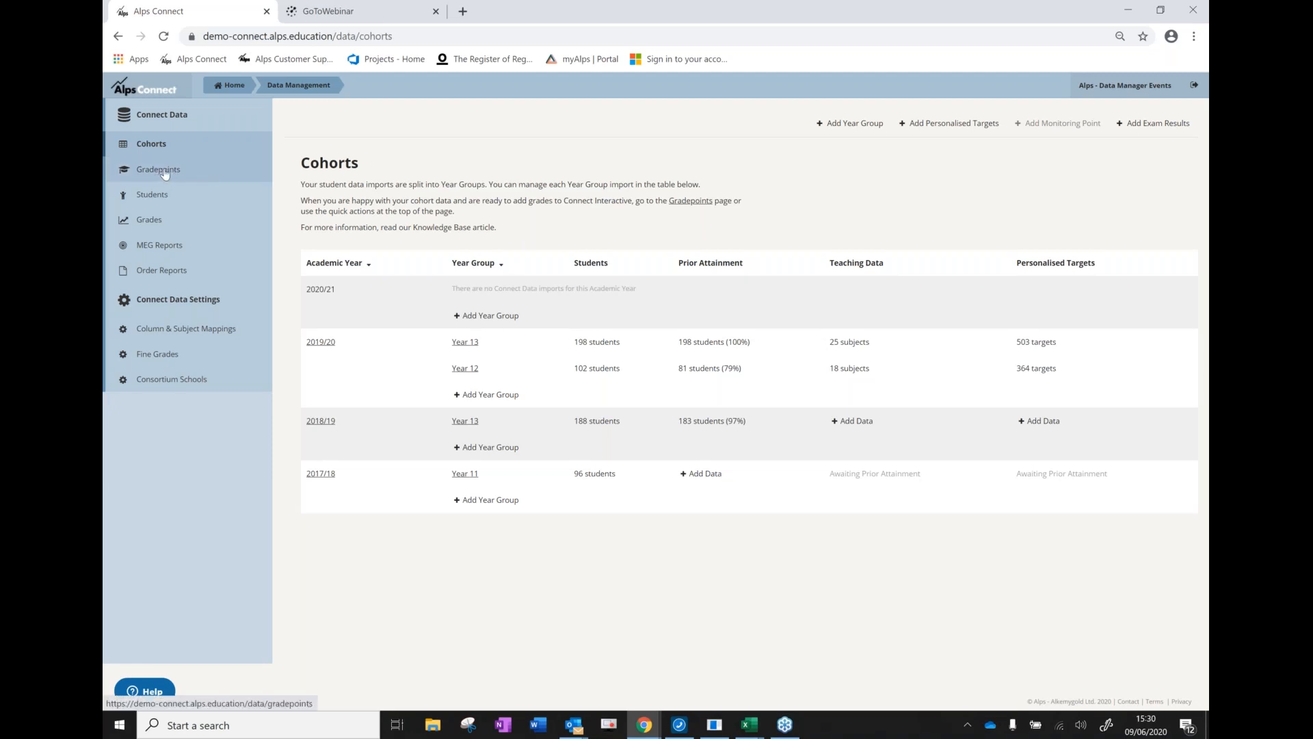
Open the Gradepoints page and look through the 2019/20 exam results and monitoring gradepoints
left_click(201, 172)
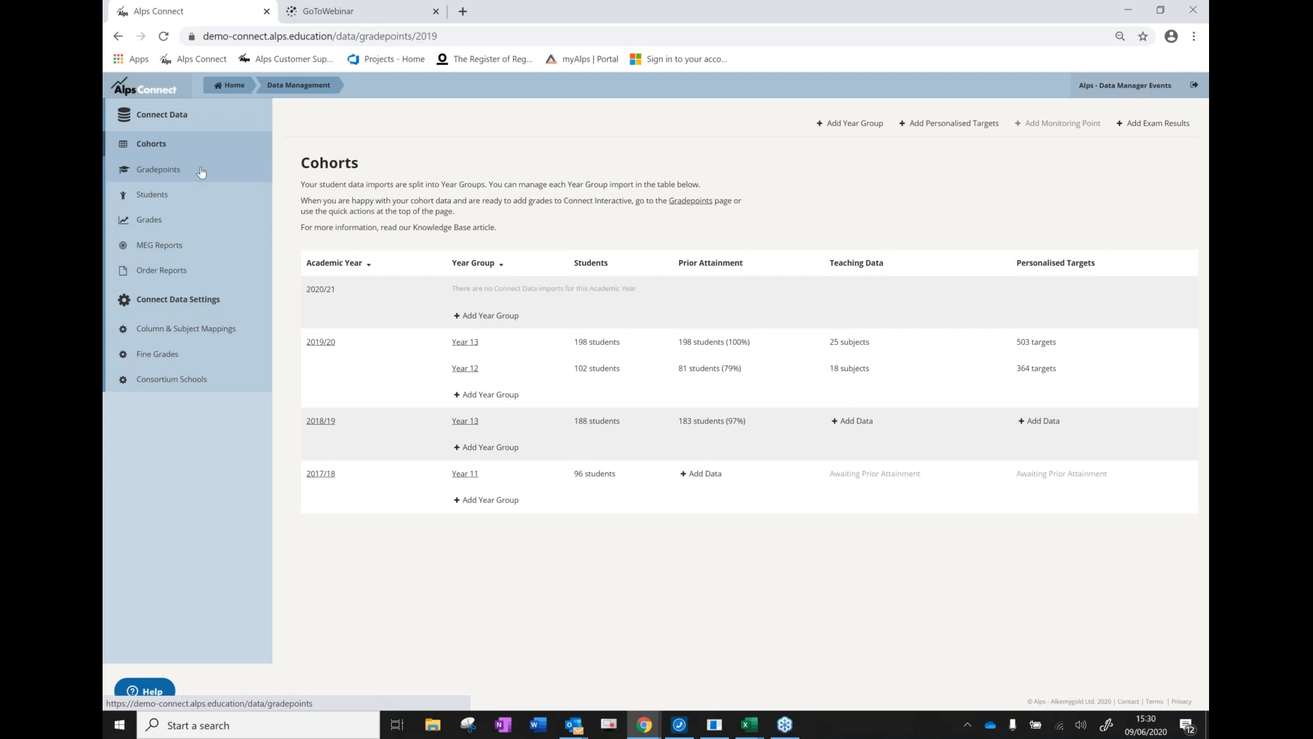
scroll(880, 308, "down", 1)
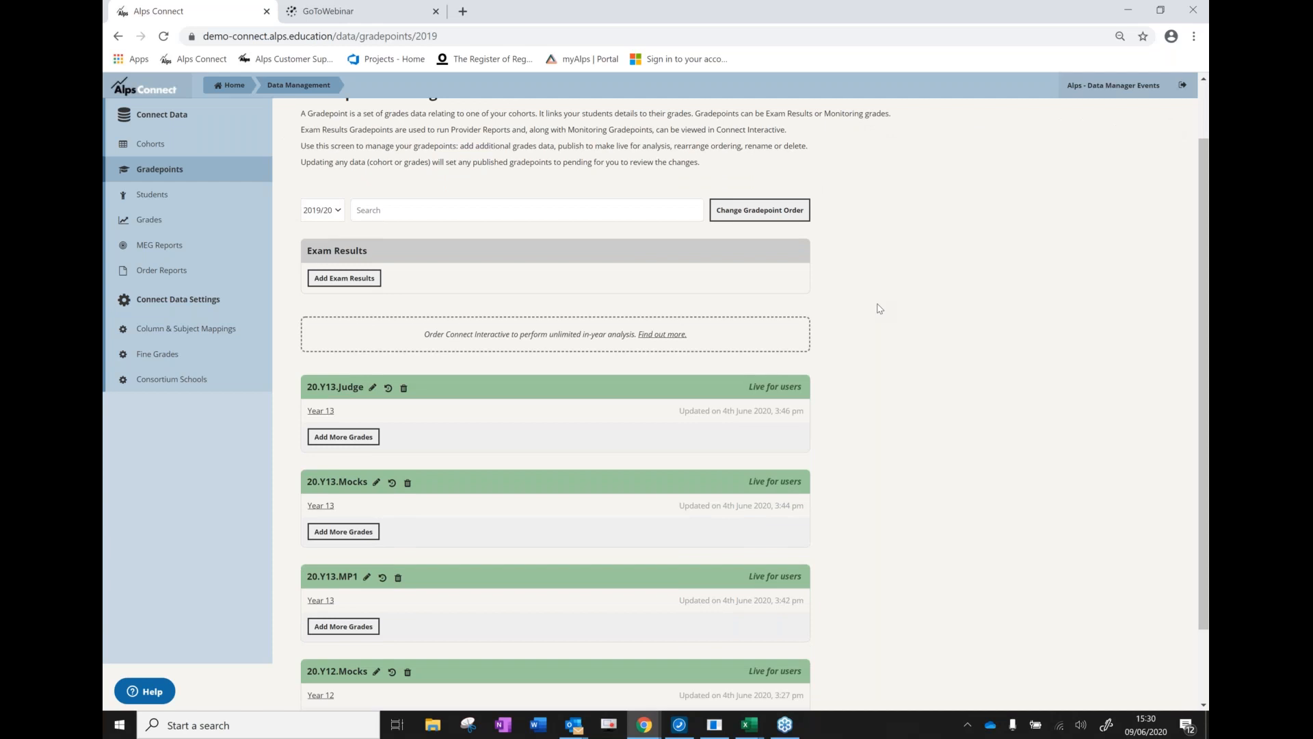
scroll(588, 337, "down", 1)
scroll(829, 356, "up", 1)
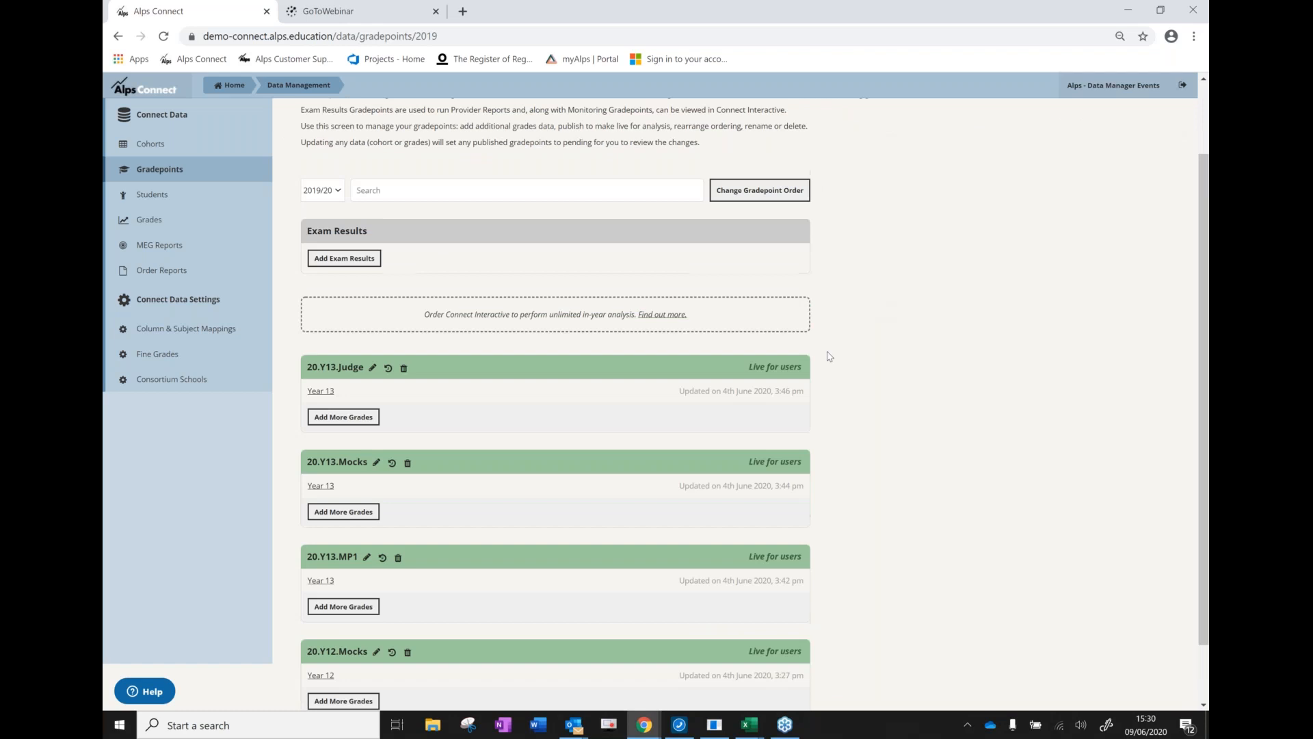
scroll(829, 356, "up", 2)
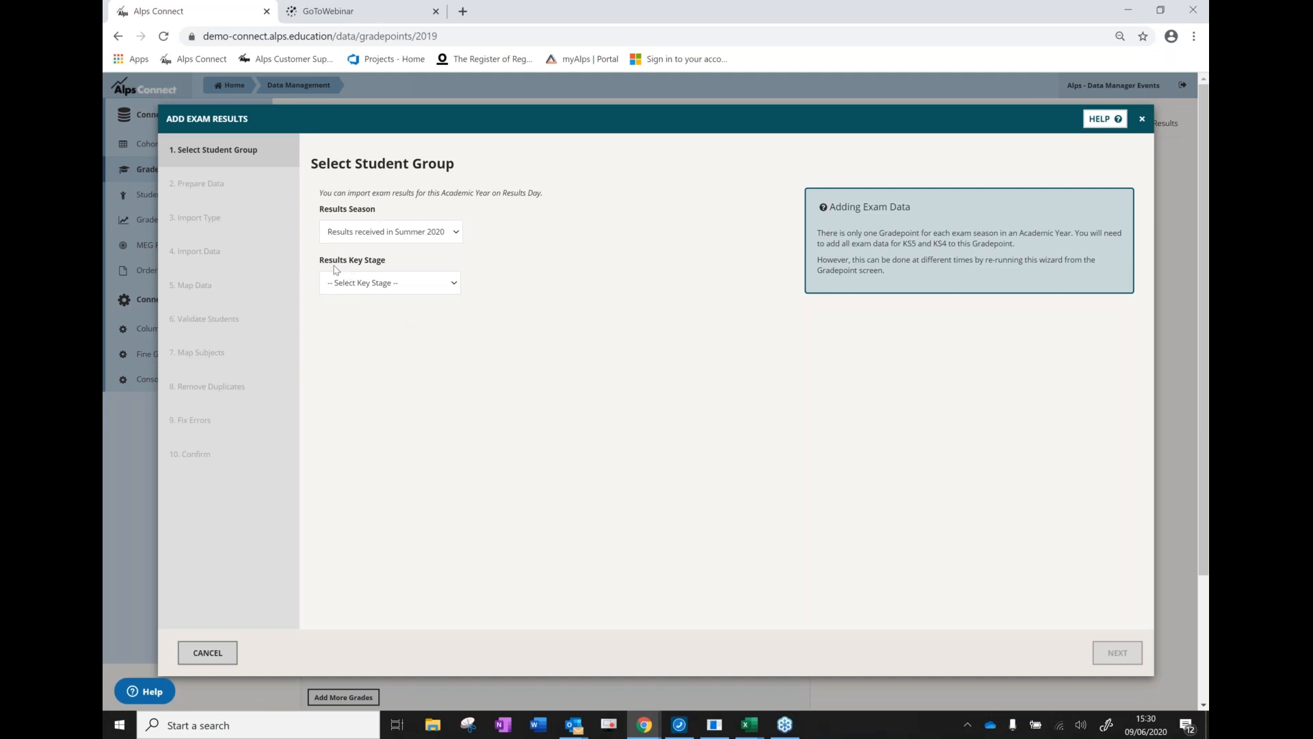
Choose KS5 as the results key stage for the Summer 2020 exam results import and proceed to data preparation
left_click(393, 284)
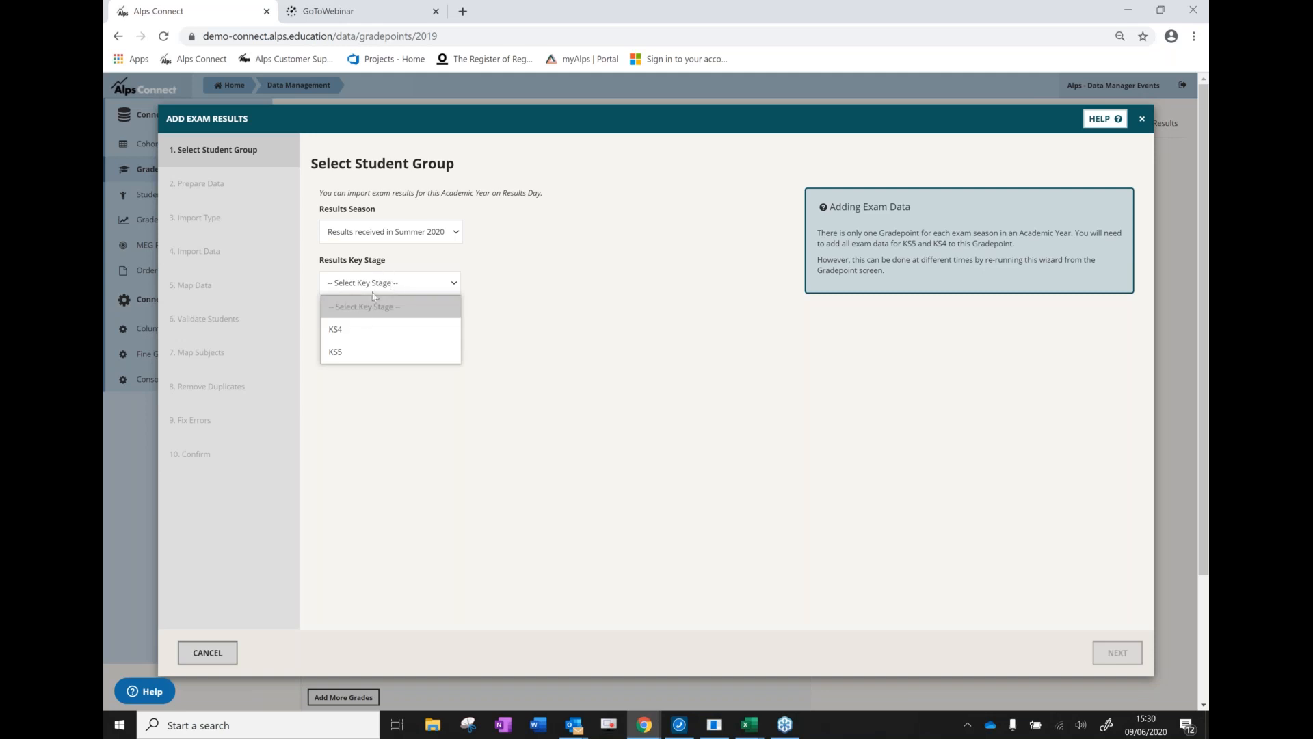
left_click(362, 353)
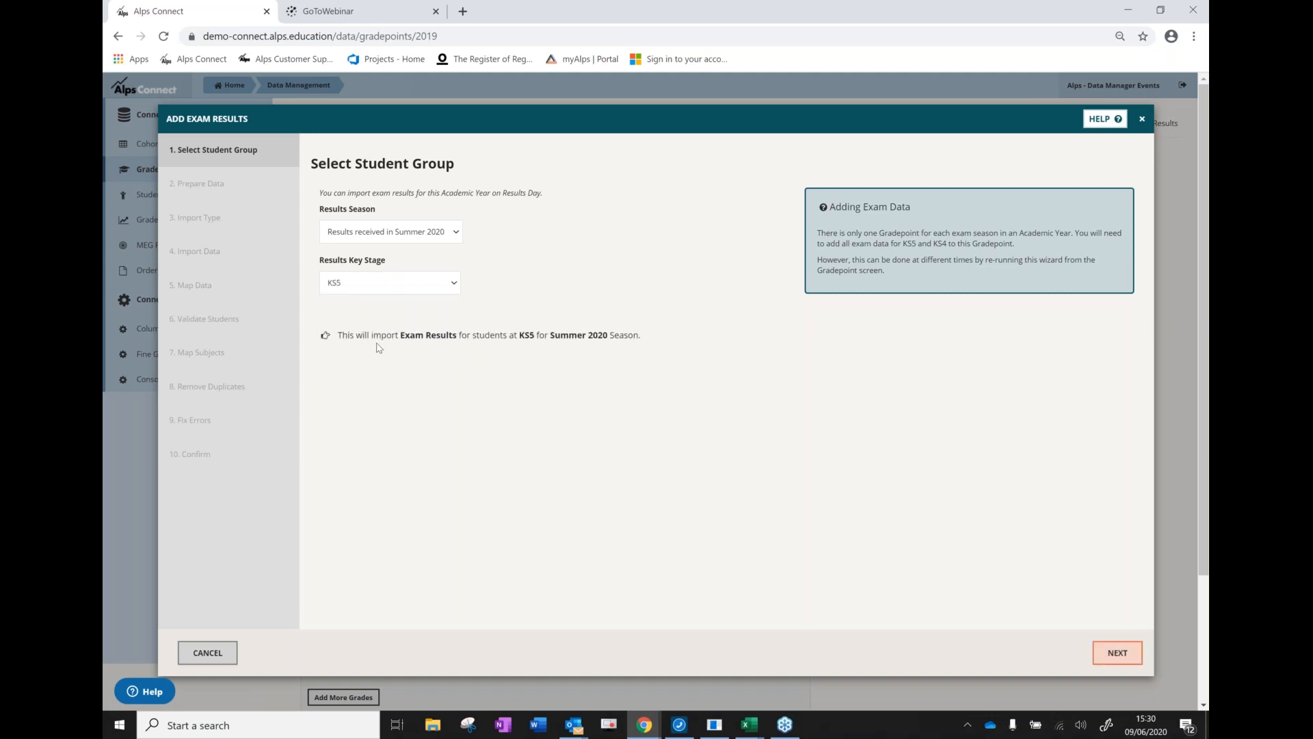
left_click_drag(410, 335, 610, 335)
left_click(462, 348)
left_click(595, 369)
left_click(1116, 654)
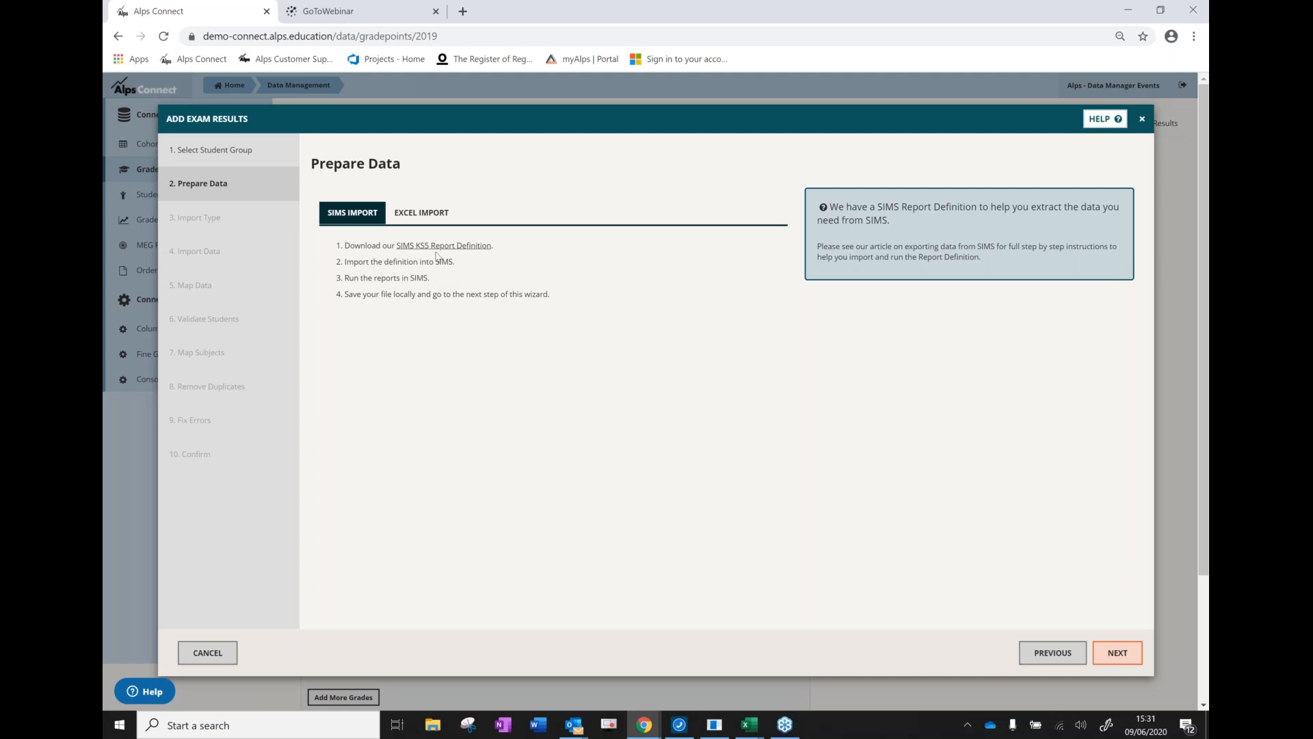
Review the Excel import preparation guidance and proceed with the Rows per exam result import format
left_click(436, 218)
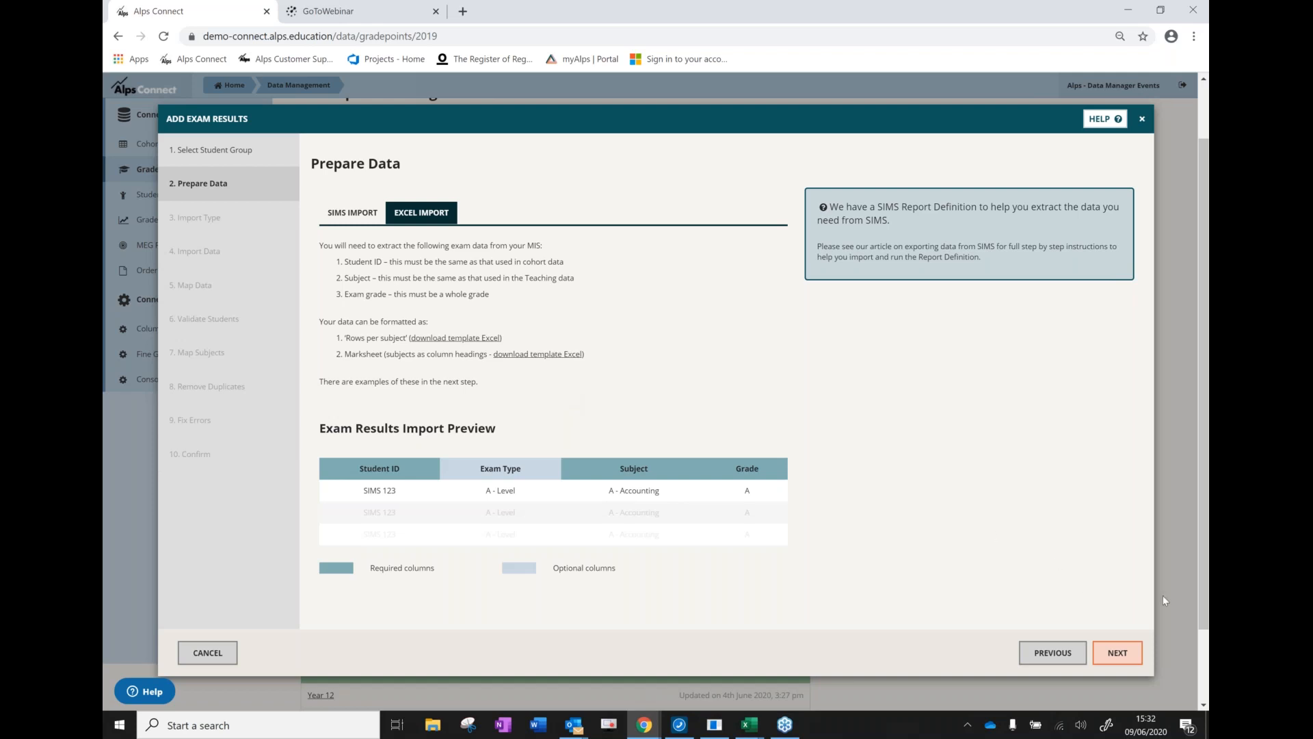
left_click(1111, 654)
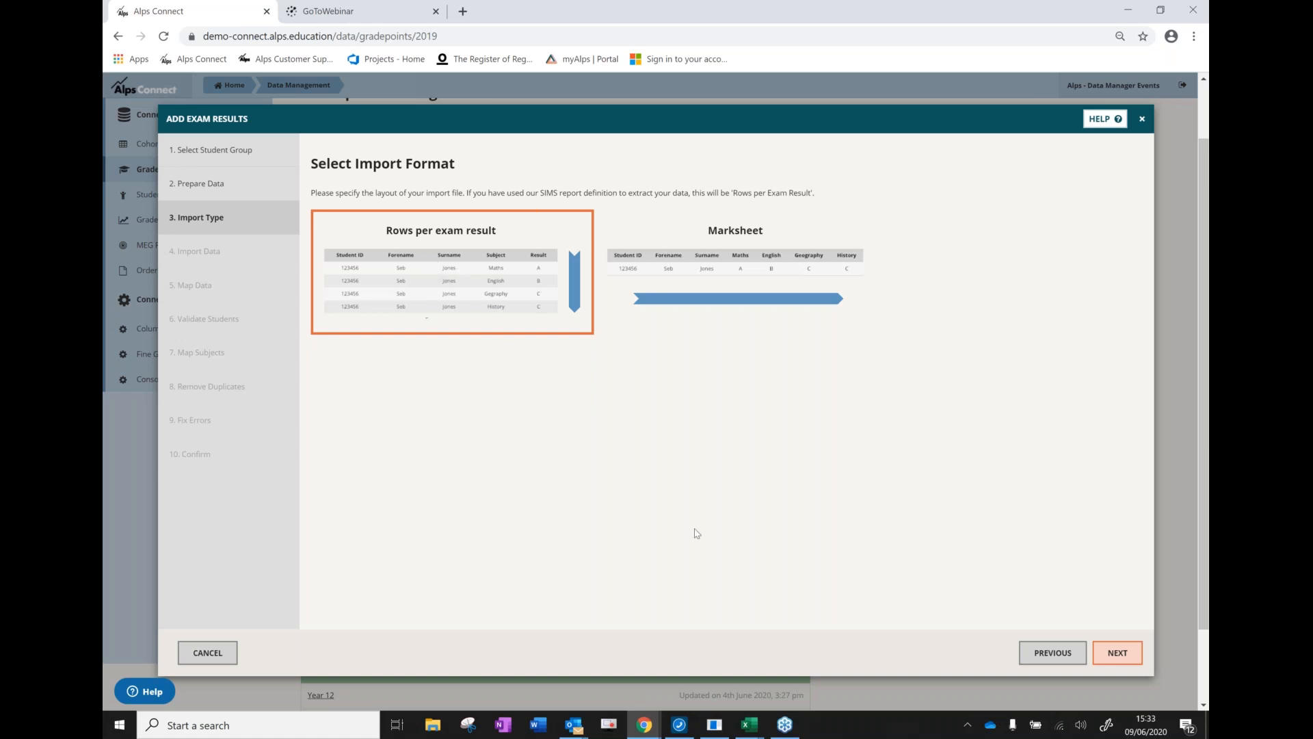
left_click(1122, 655)
left_click(1118, 653)
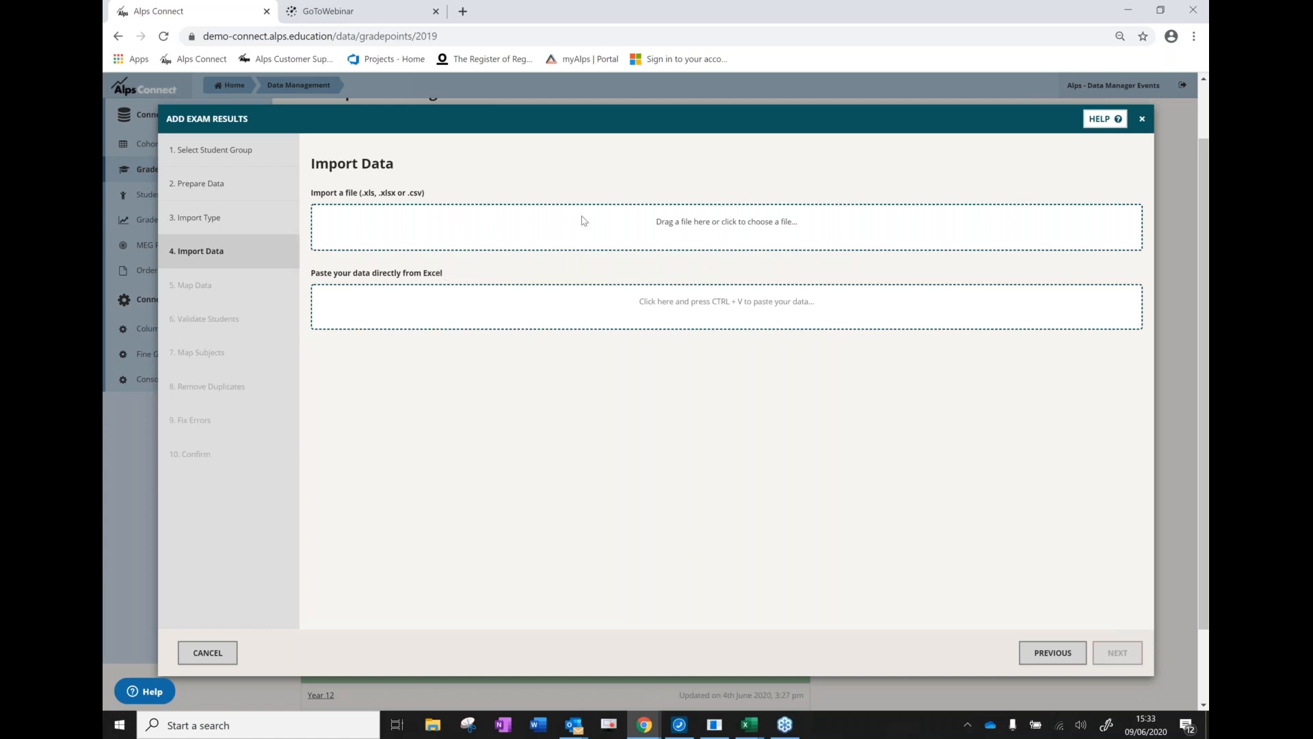
left_click(716, 227)
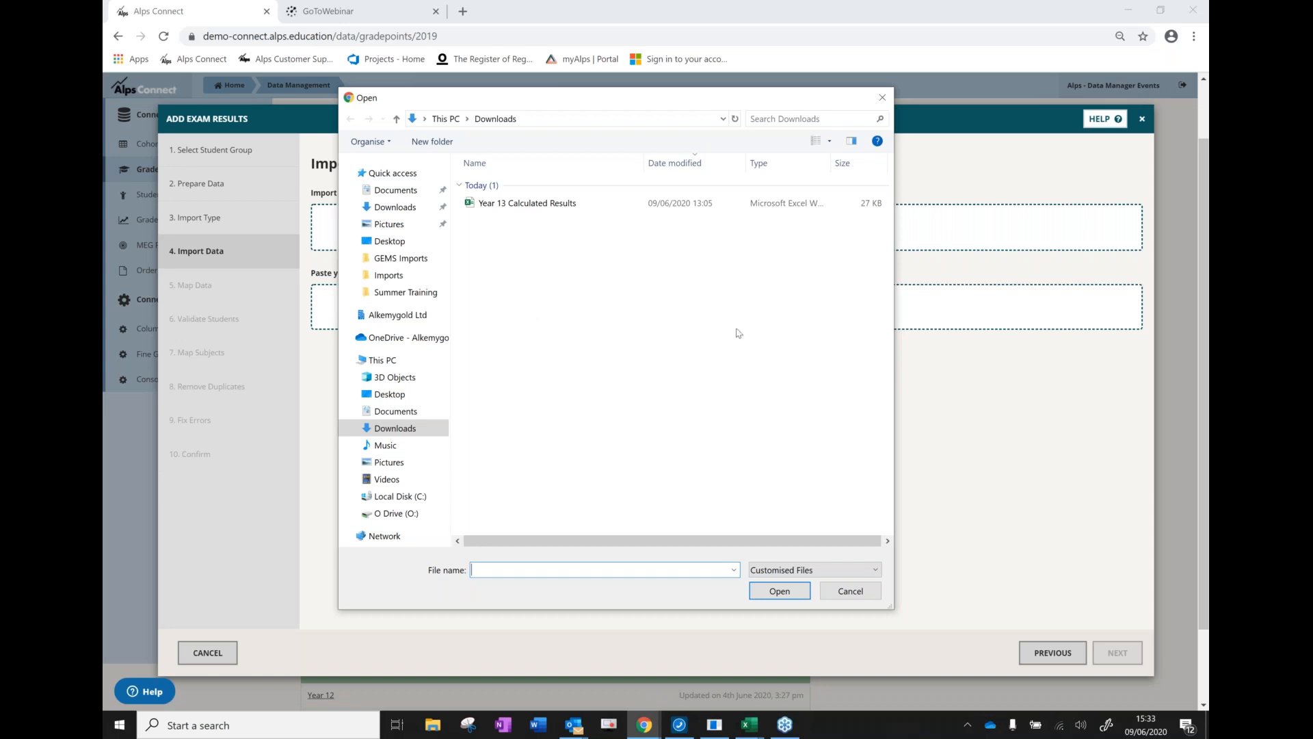
left_click(512, 204)
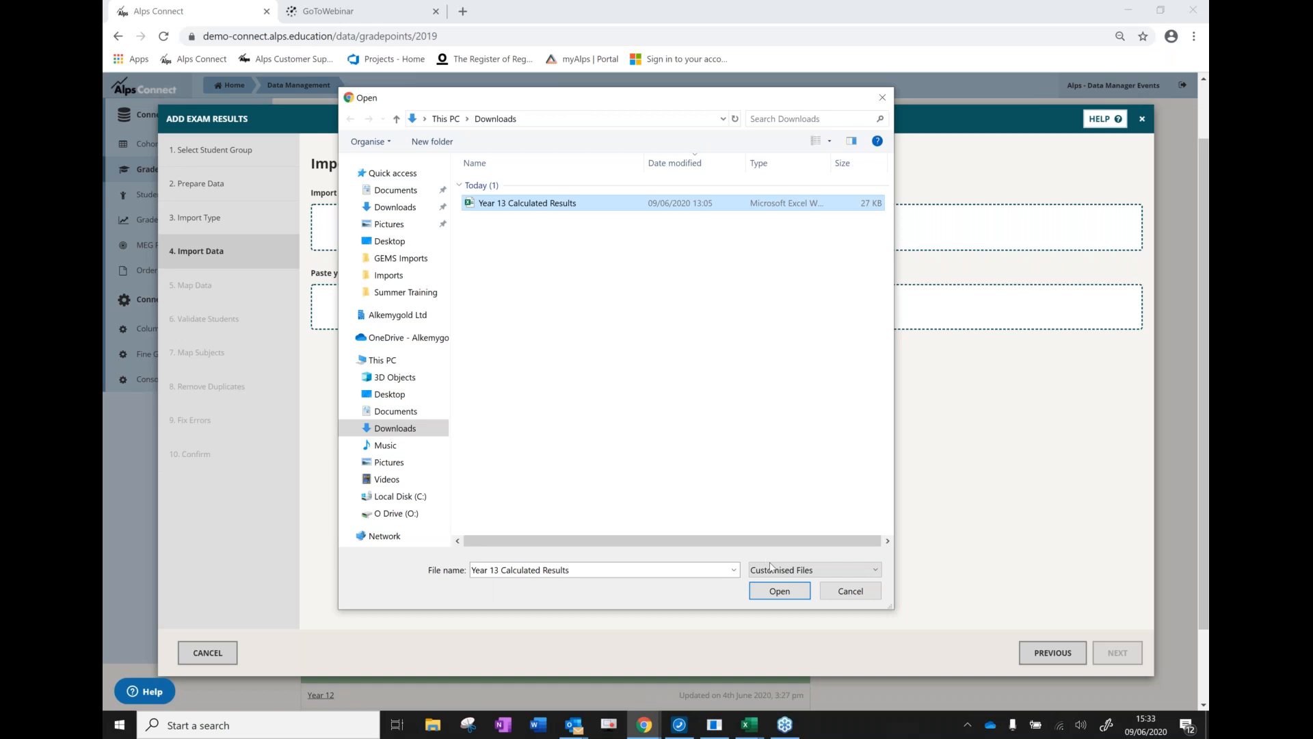
left_click(781, 593)
left_click(851, 591)
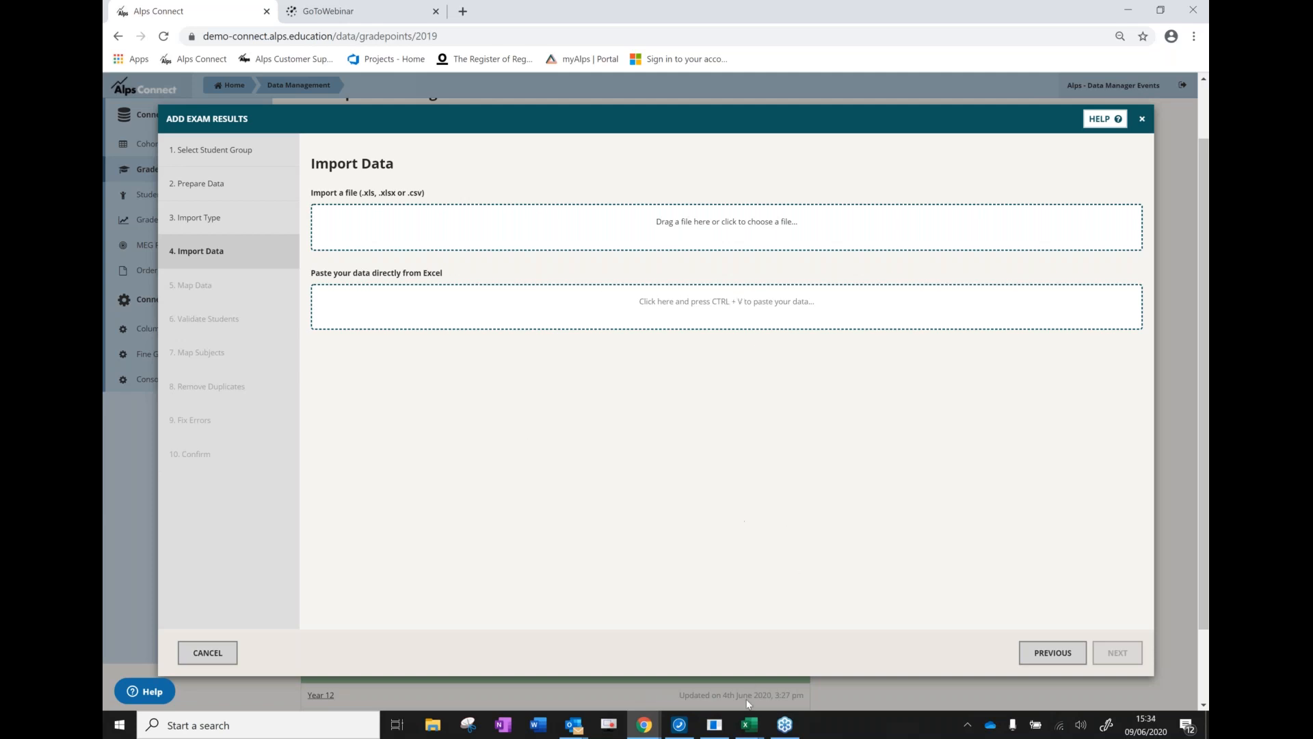
Switch to the Year 13 Calculated Results workbook in Excel and copy the whole results table
left_click(751, 726)
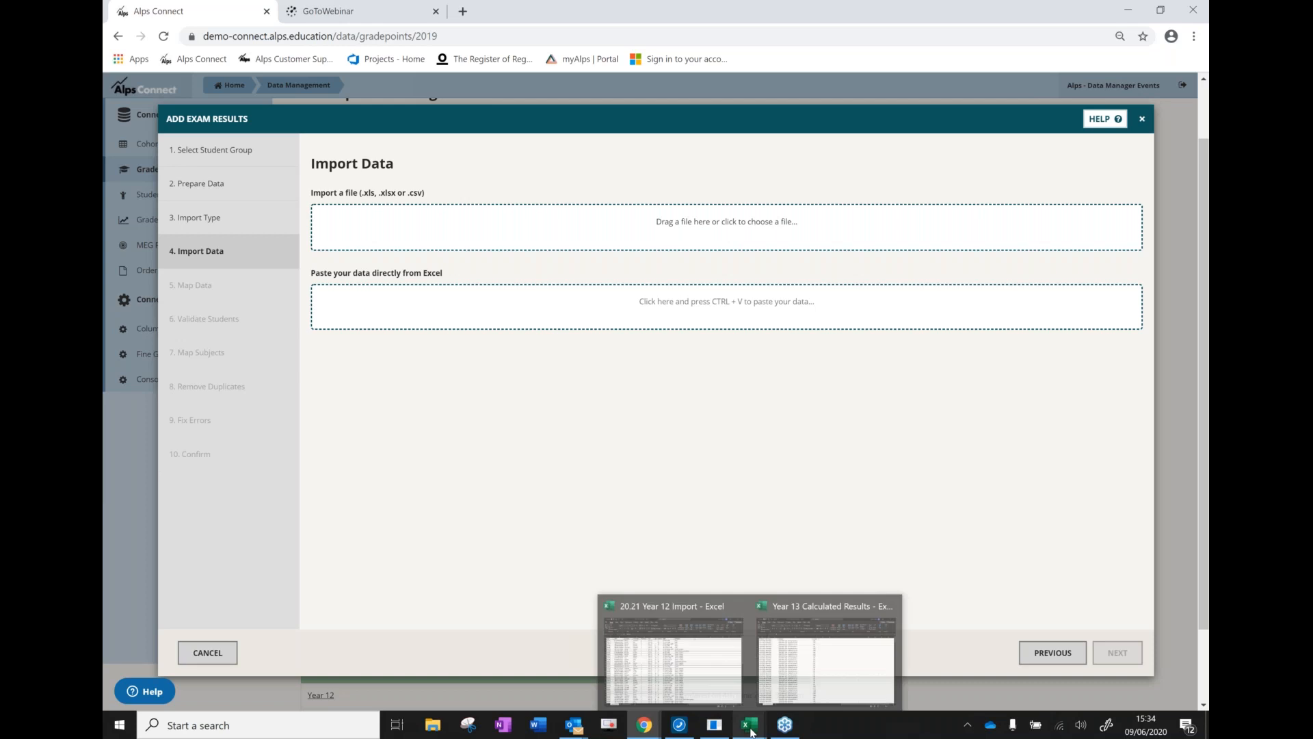
left_click(814, 661)
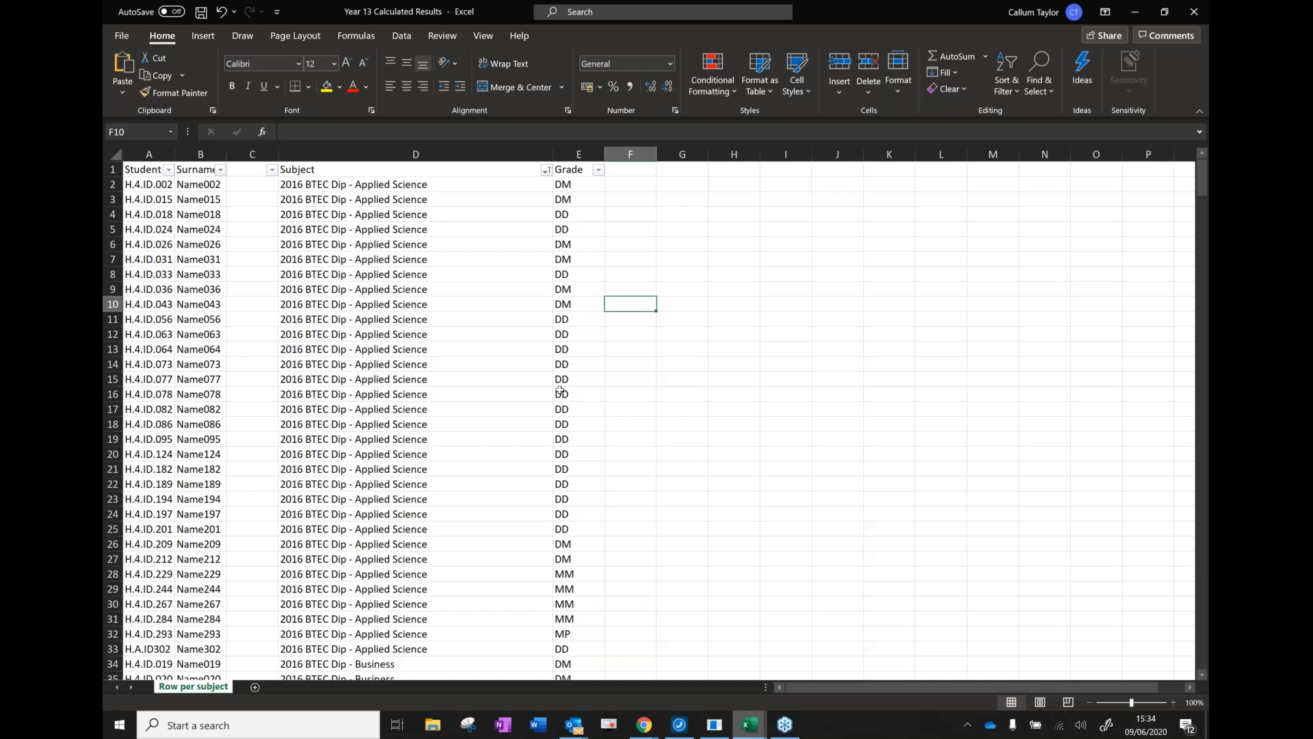
left_click(463, 256)
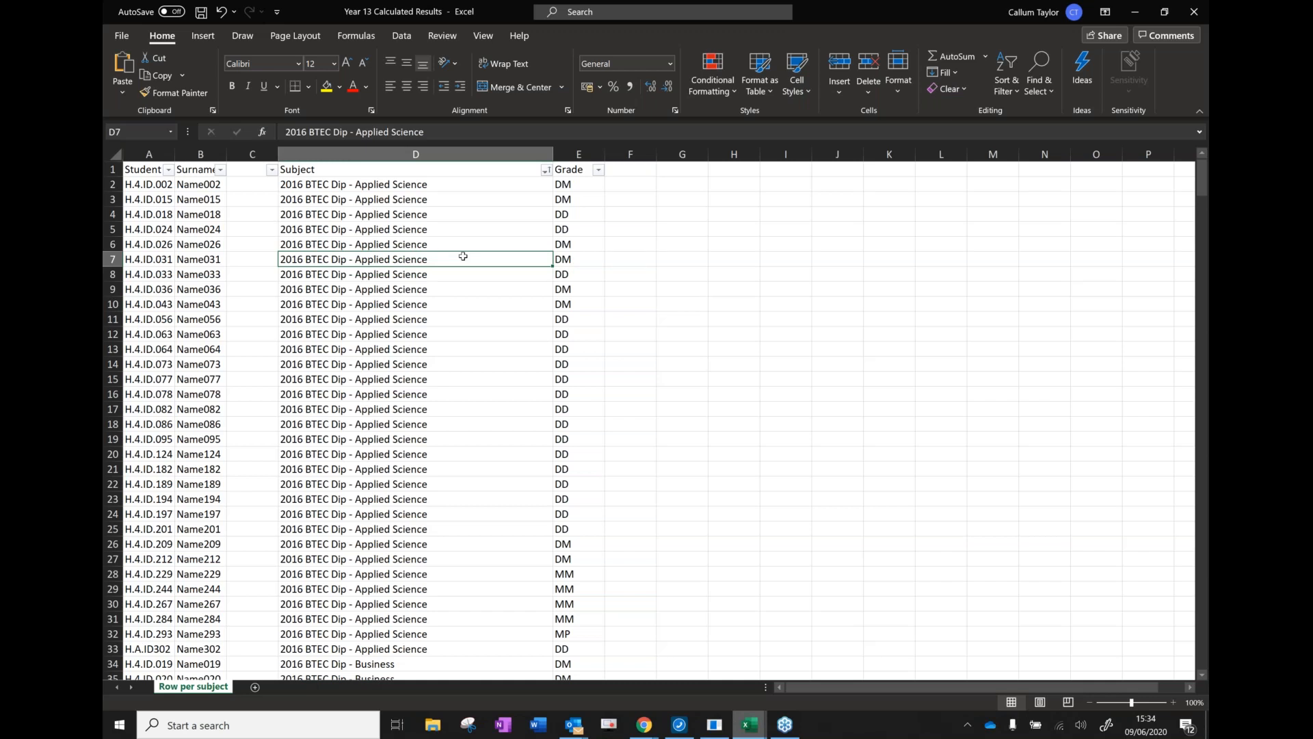
key("ctrl+a")
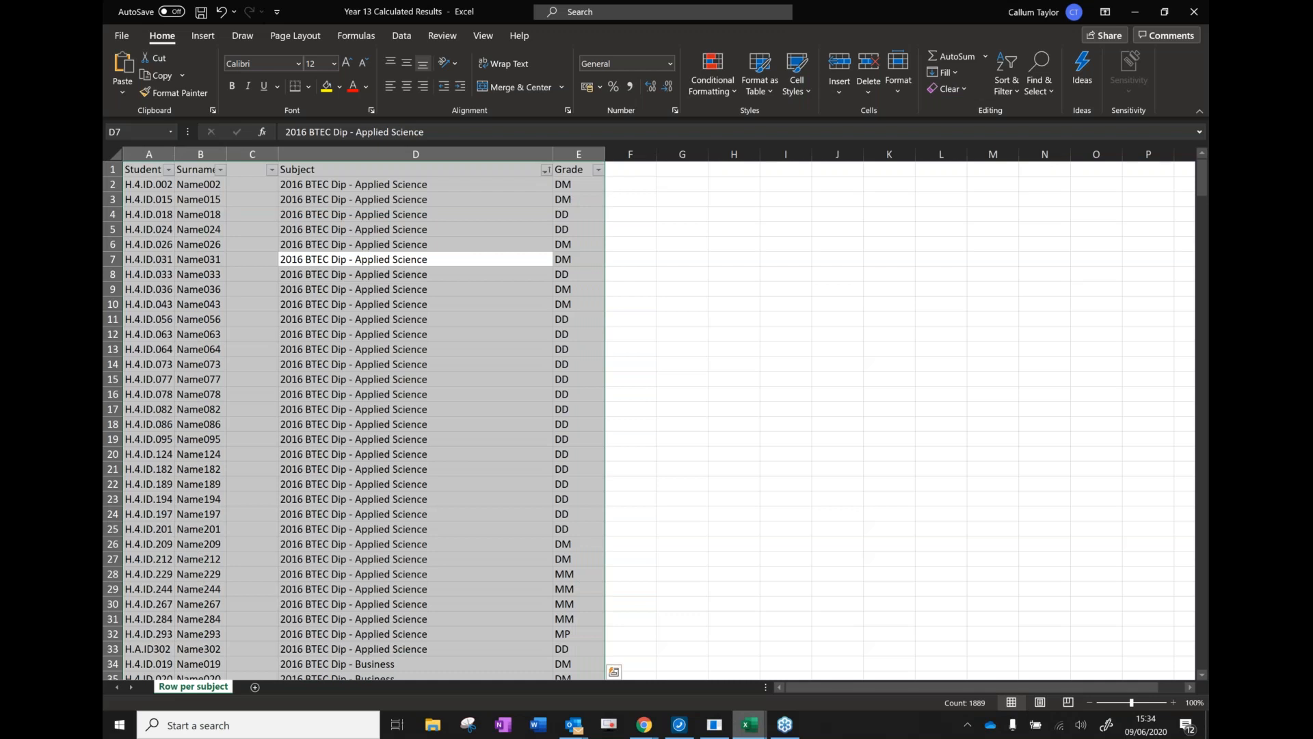
key("ctrl+c")
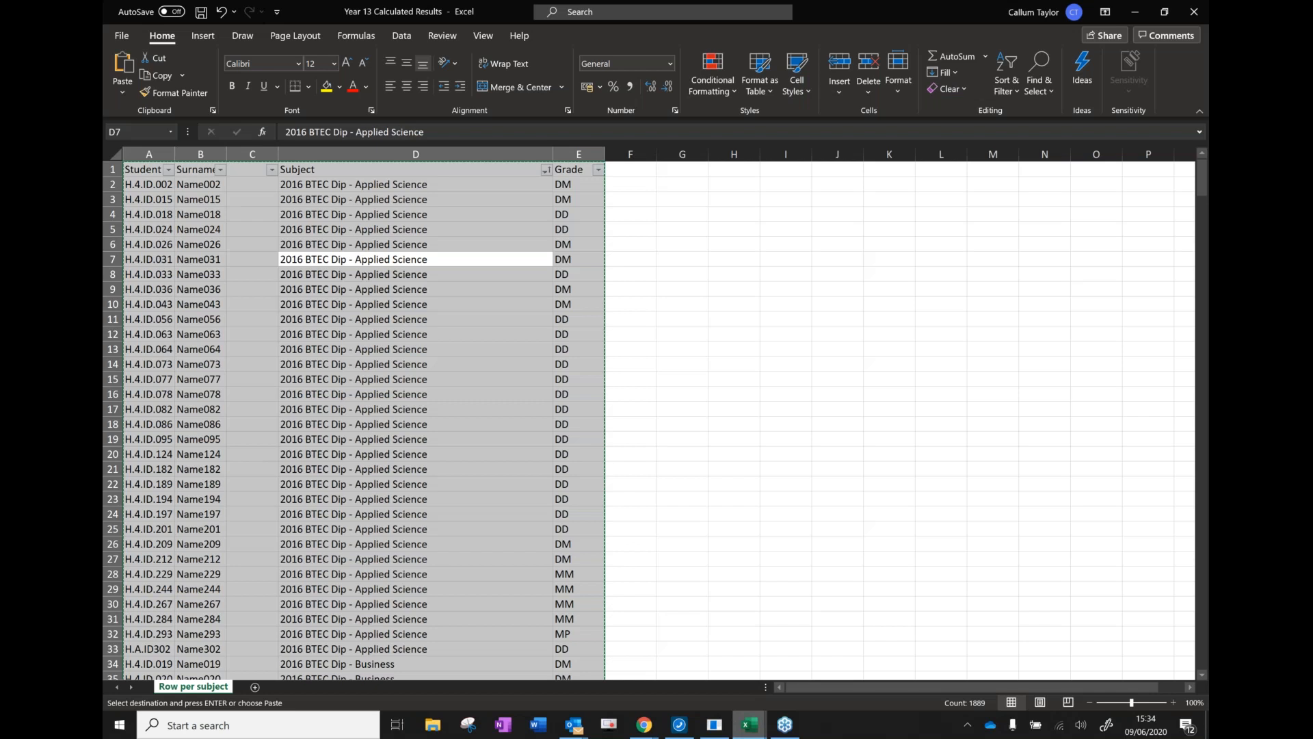
Switch back to Alps Connect in Chrome, paste the copied results as the import data and proceed to column mapping
mouse_move(644, 725)
left_click(718, 657)
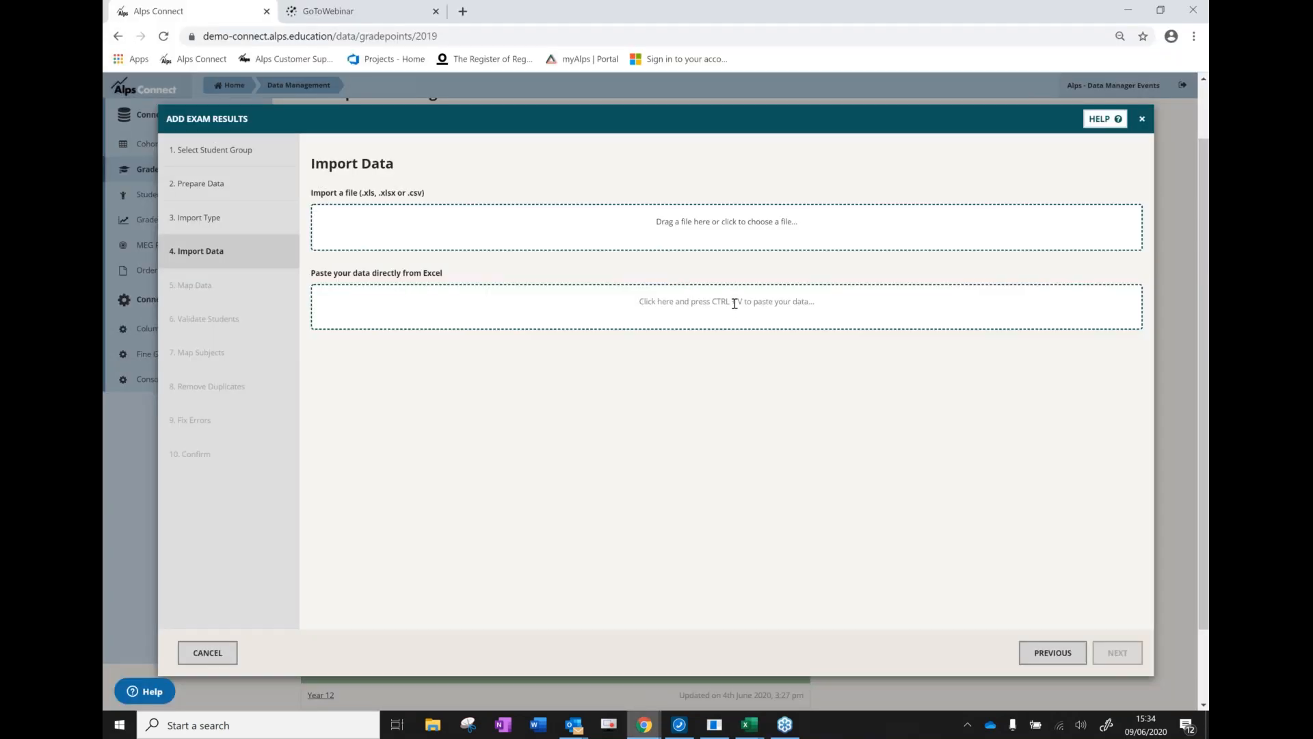
left_click(735, 303)
key("ctrl+v")
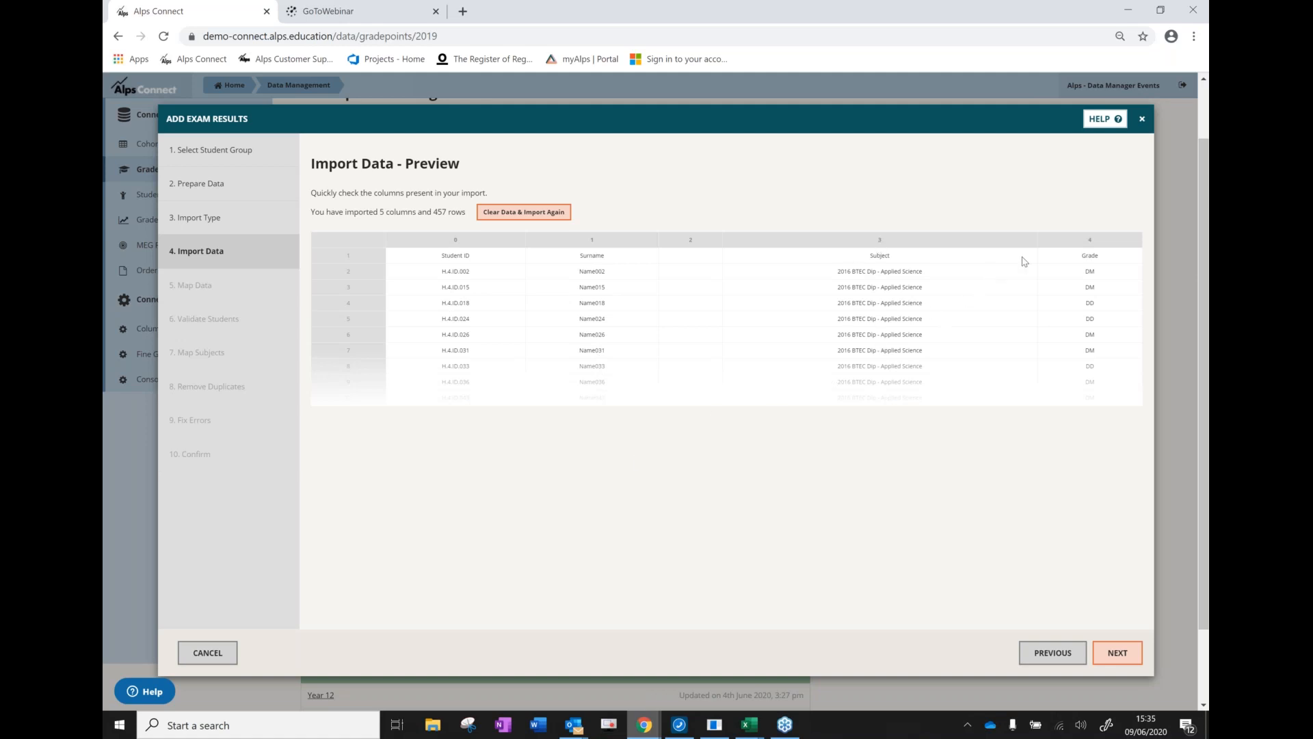
left_click(1120, 656)
Skip the unmapped Surname column and the blank column, then proceed from the column mapping
left_click_drag(797, 416, 692, 424)
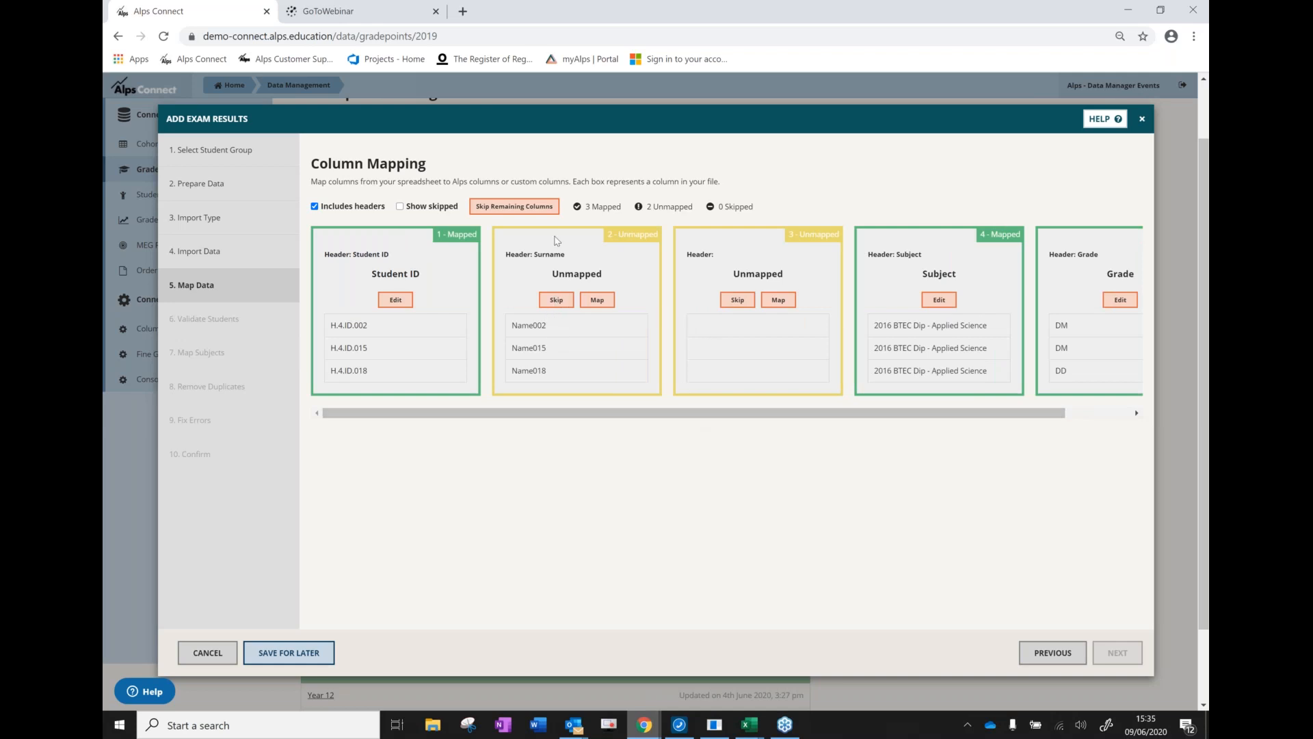
left_click(558, 305)
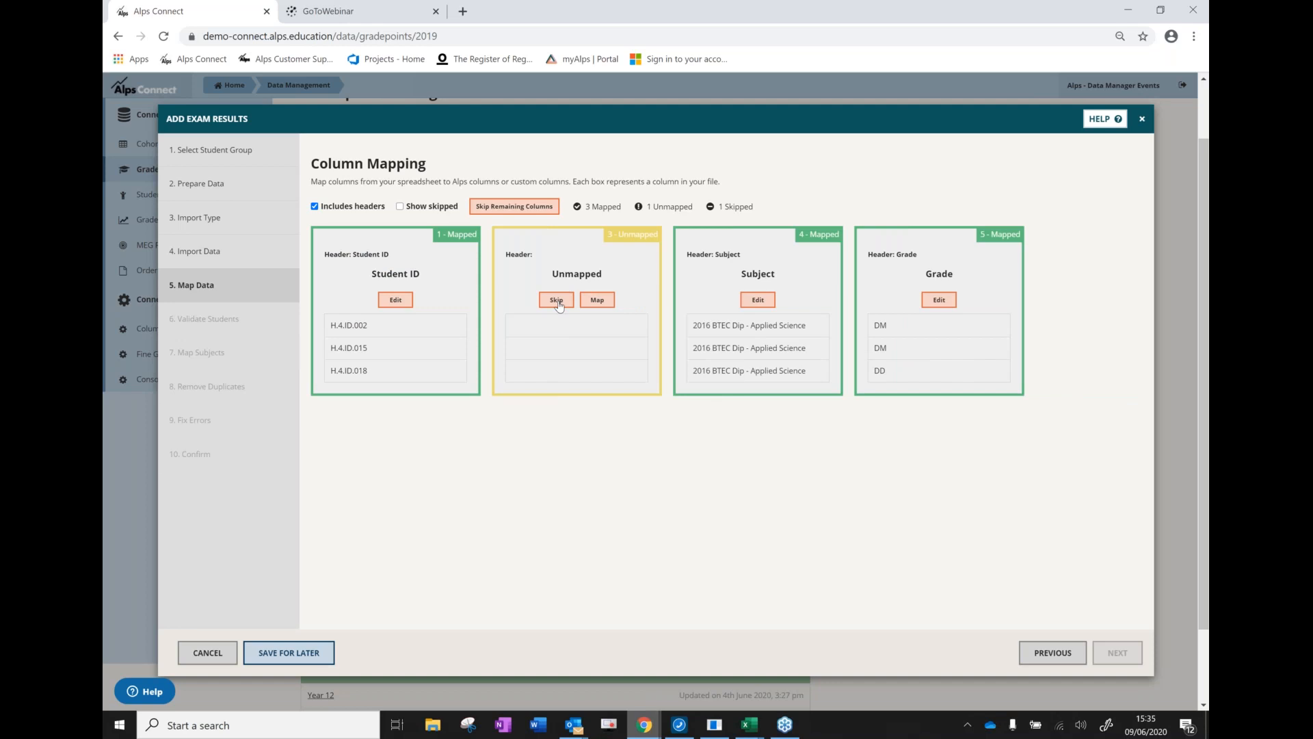
left_click(557, 301)
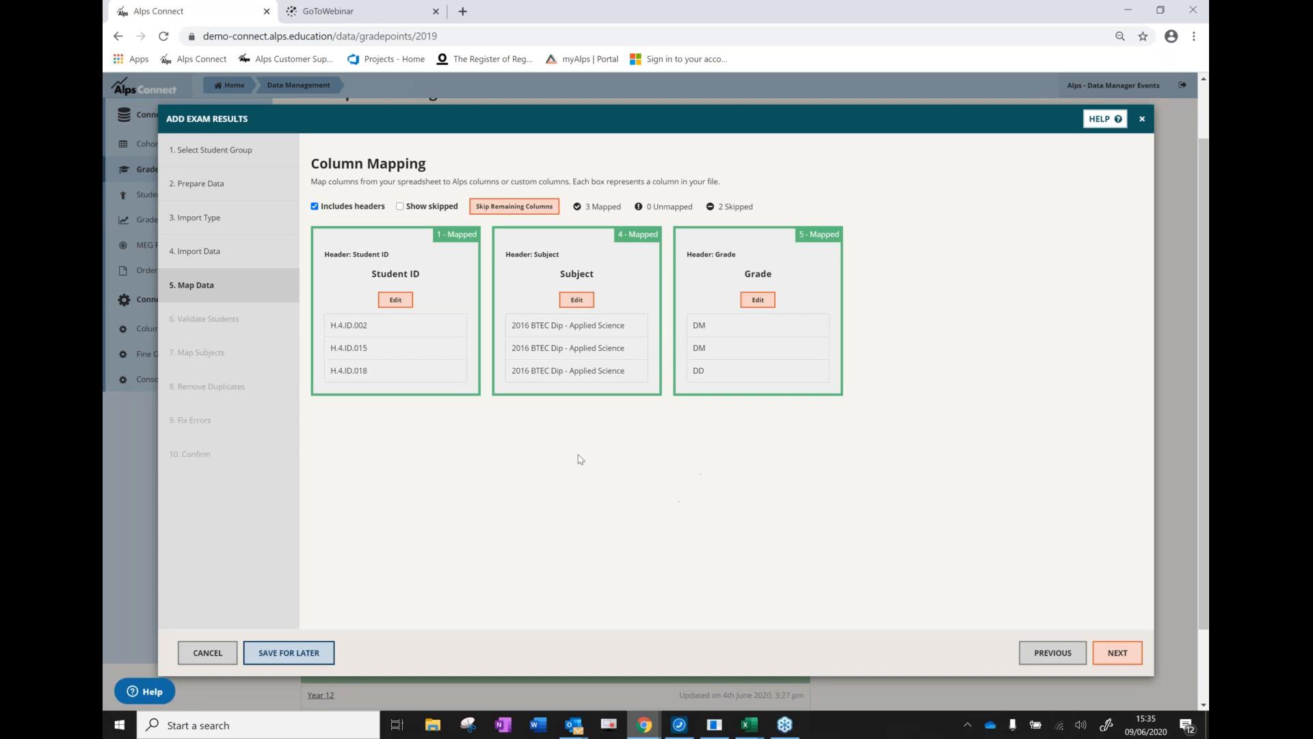
left_click(1114, 653)
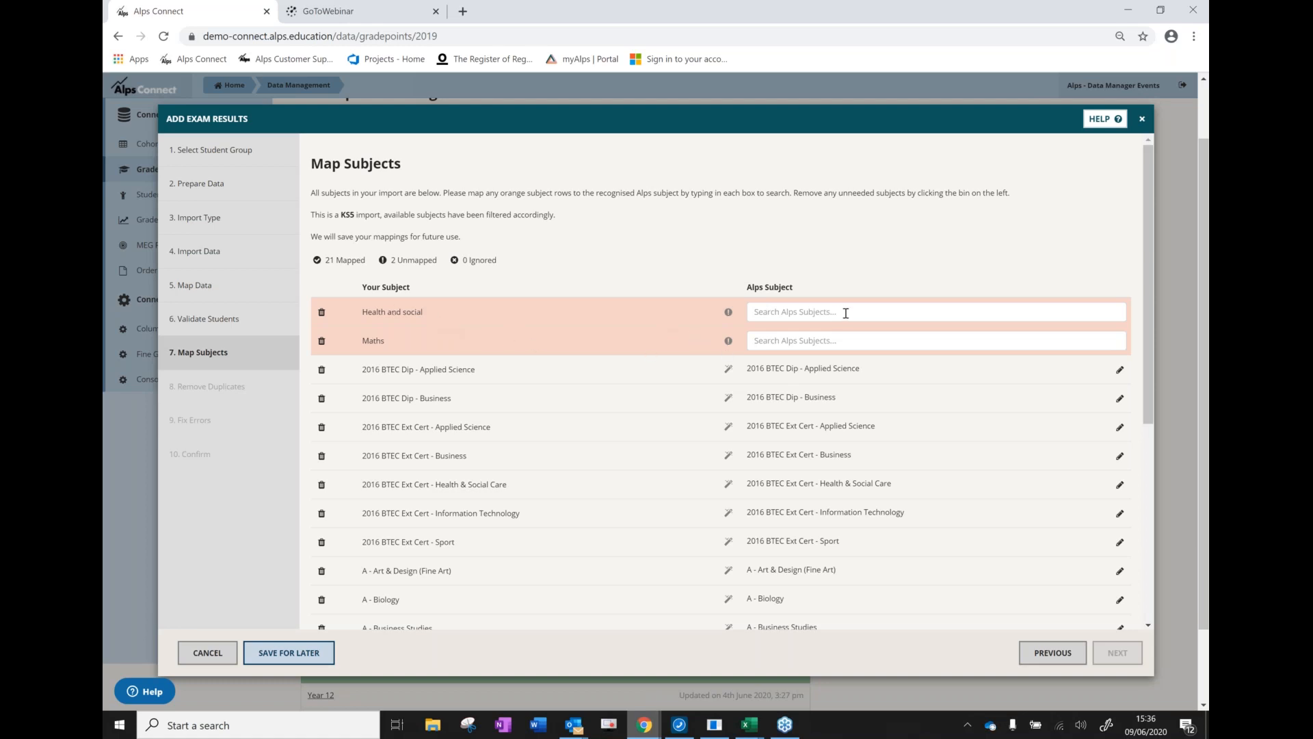
Map the Health and social subject to 2016 BTEC Dip - Health & Social Care, filtering the Alps subjects by BTEC
left_click(789, 311)
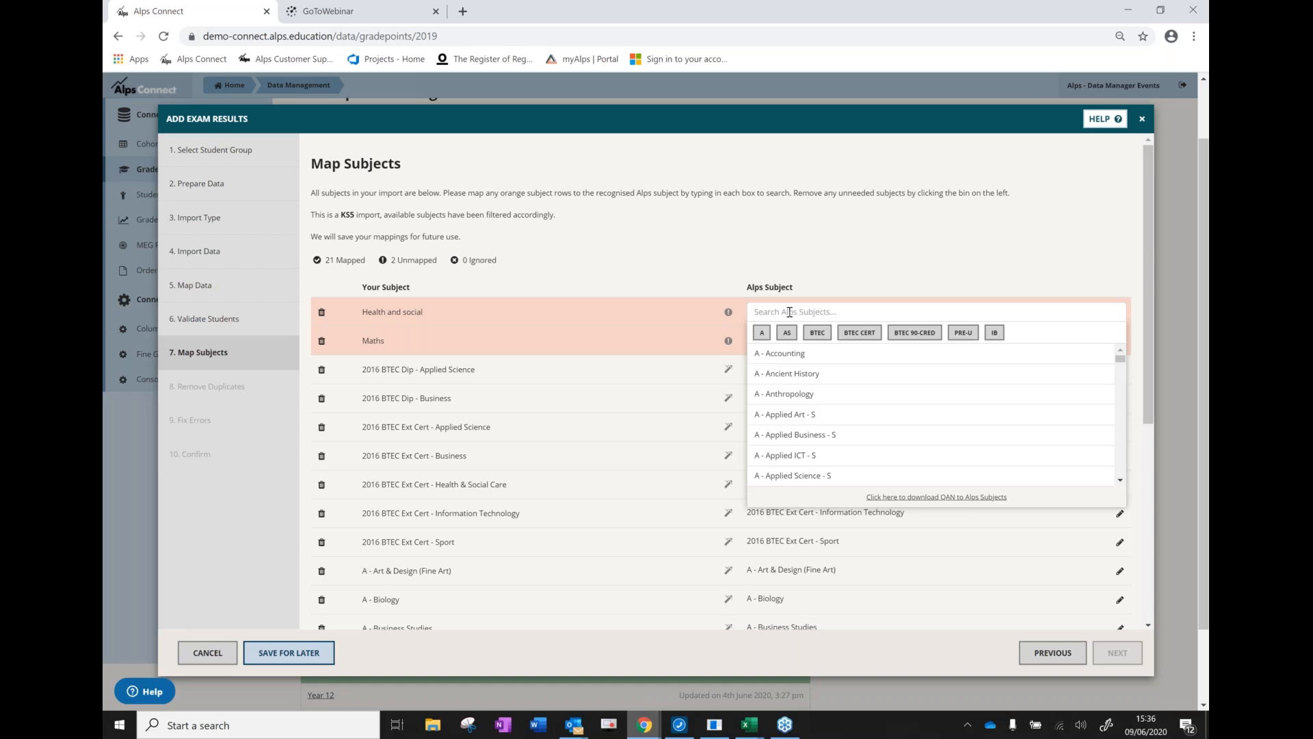
left_click(817, 332)
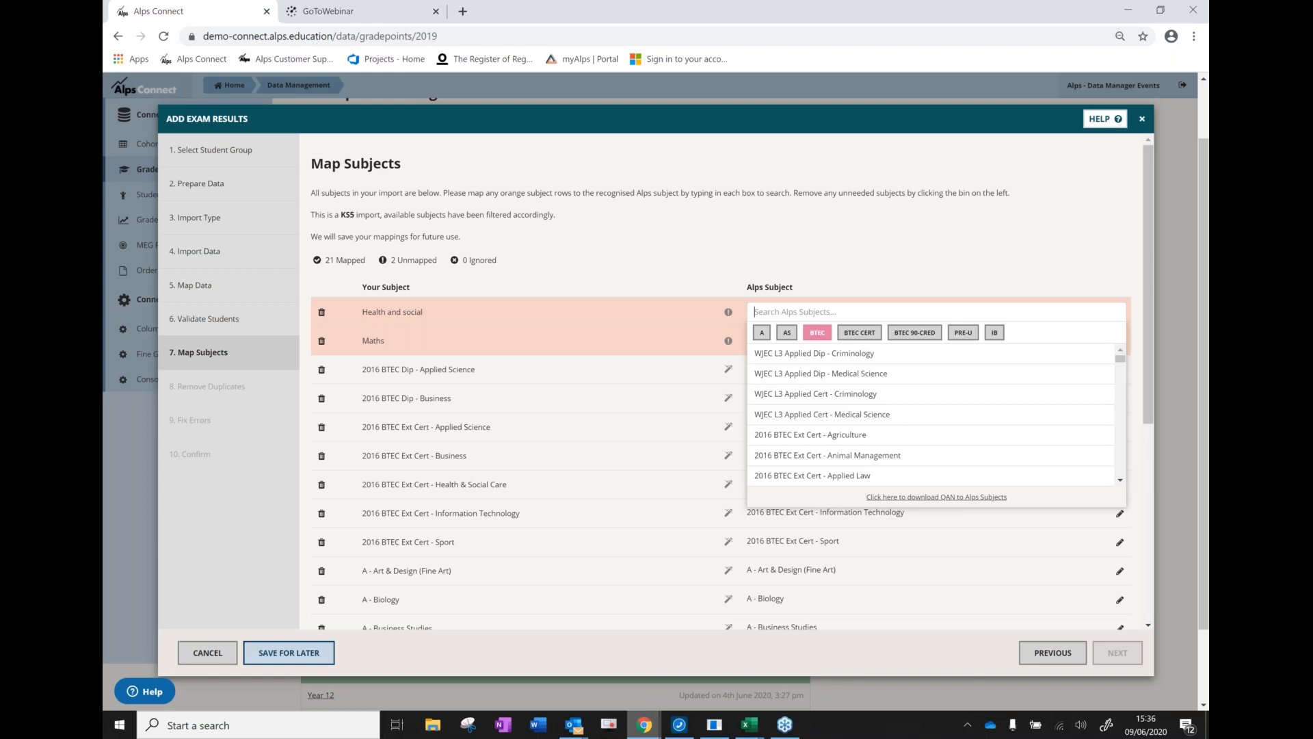
type("btec dip")
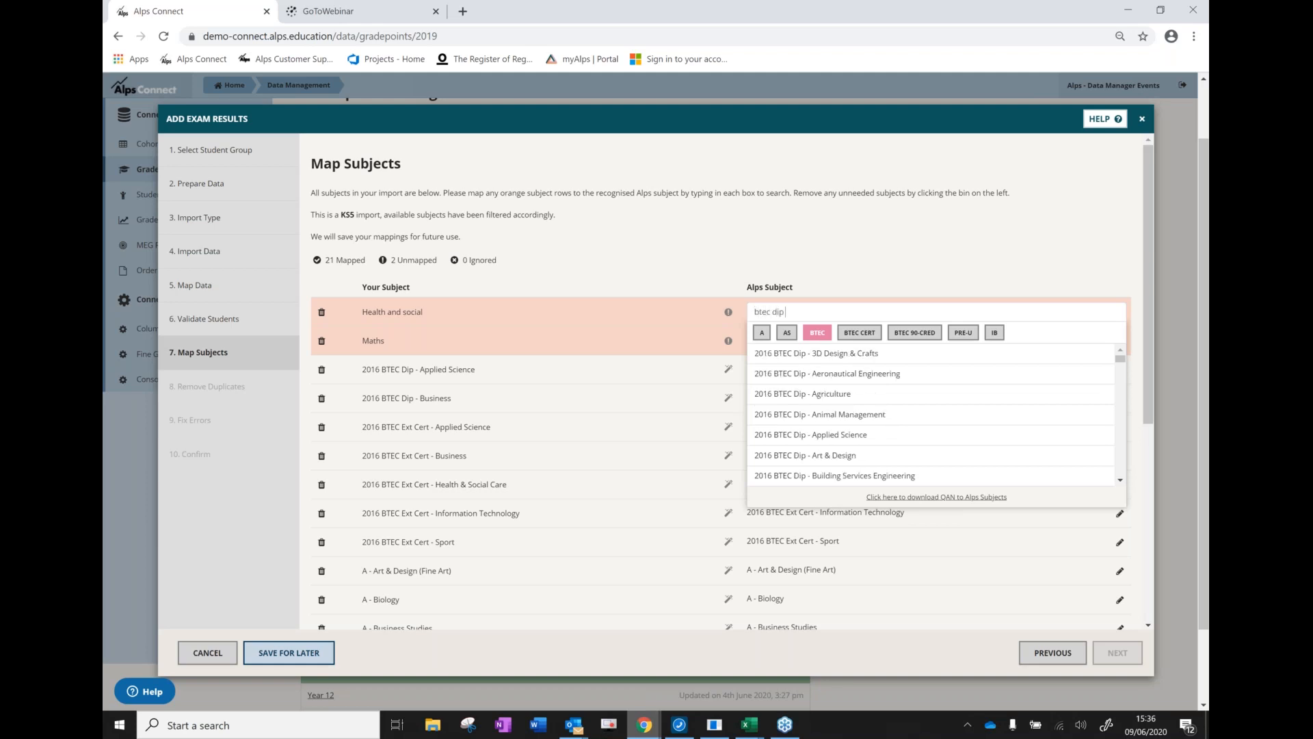
type(" - health")
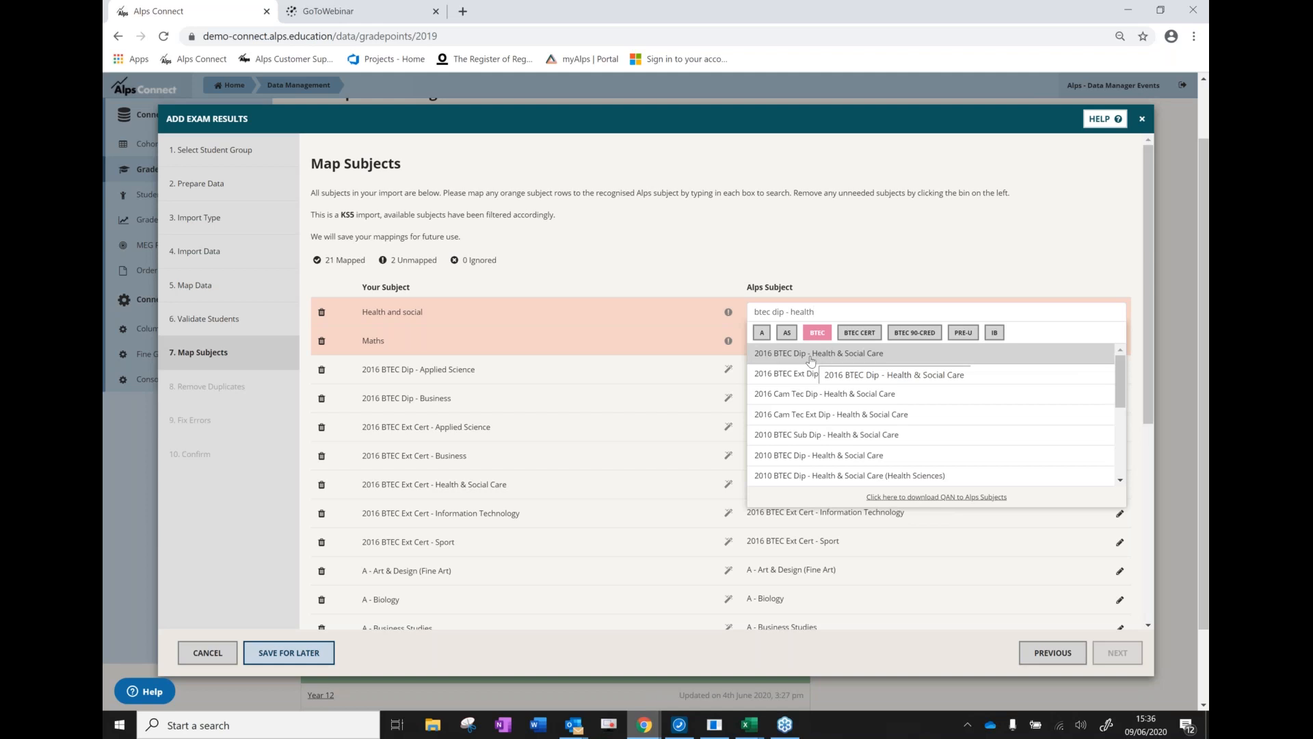
left_click(811, 354)
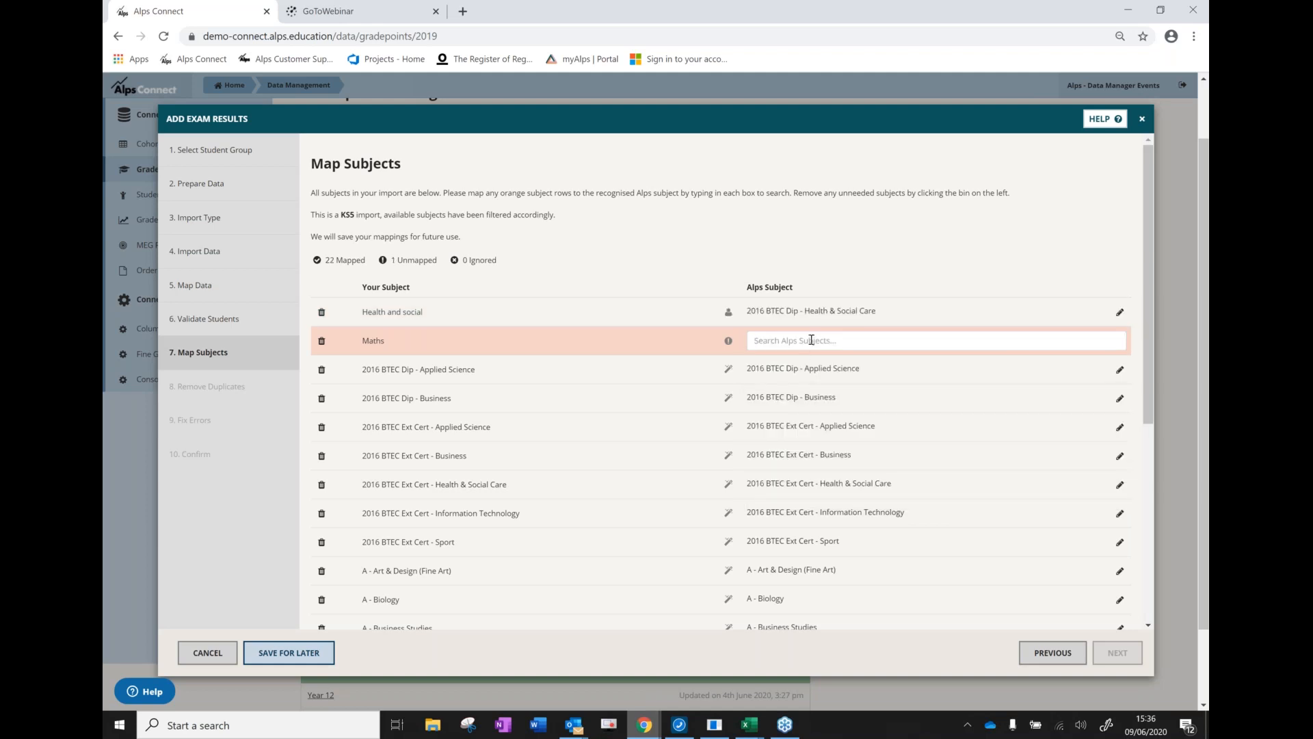
Map the Maths subject to A - Mathematics, filtering the Alps subjects by A, and proceed from the subject mapping
left_click(811, 340)
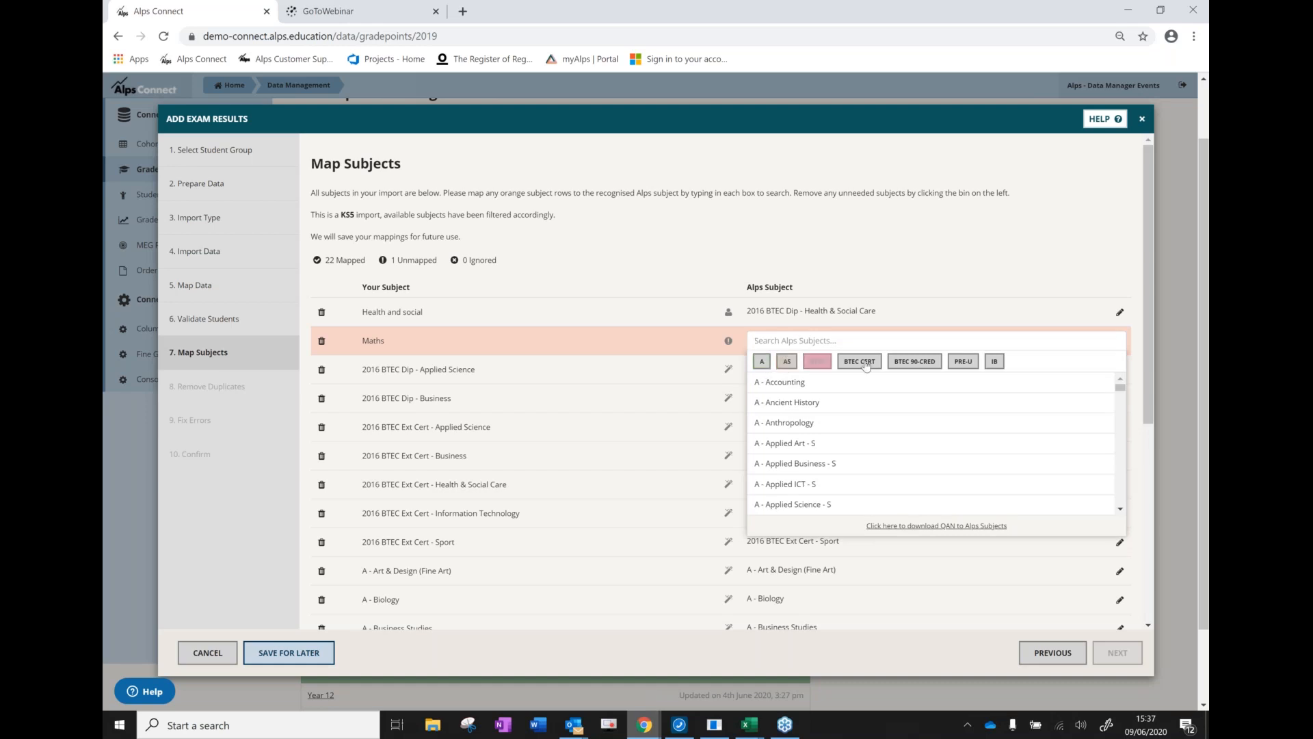
left_click(763, 363)
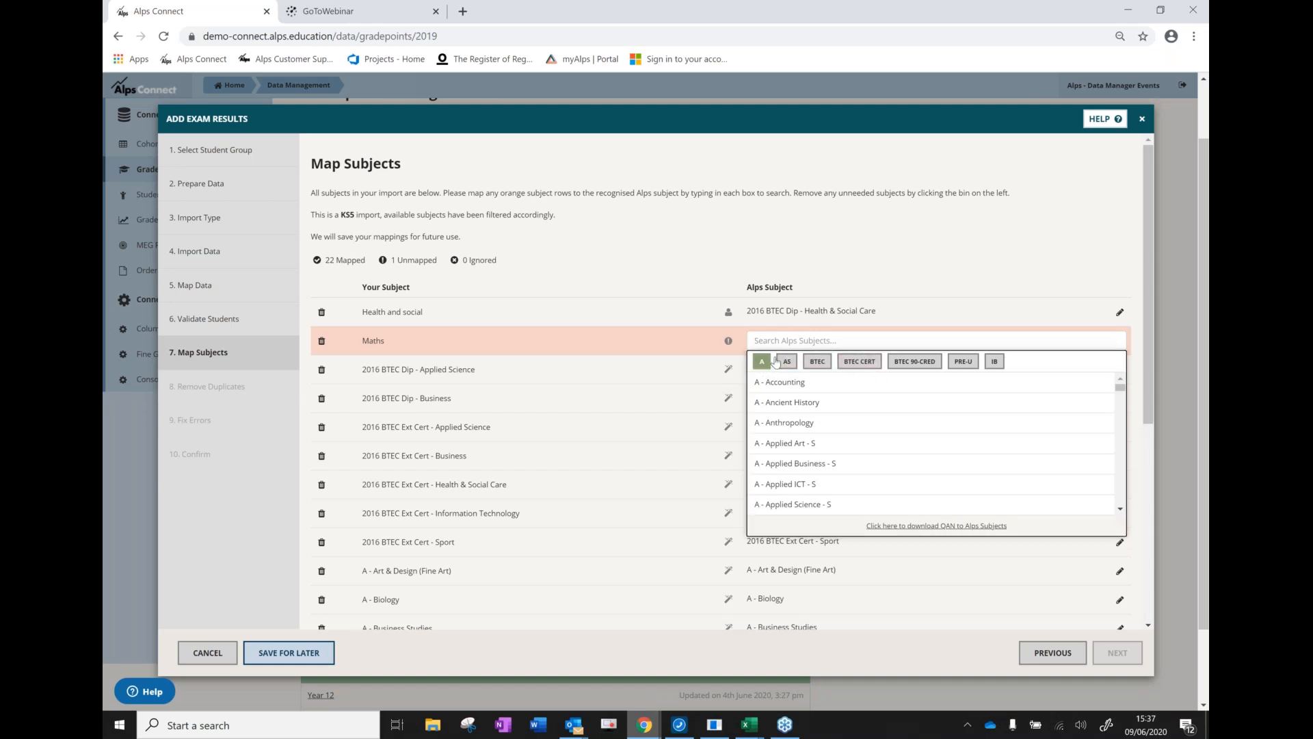
left_click(815, 340)
type("mathem")
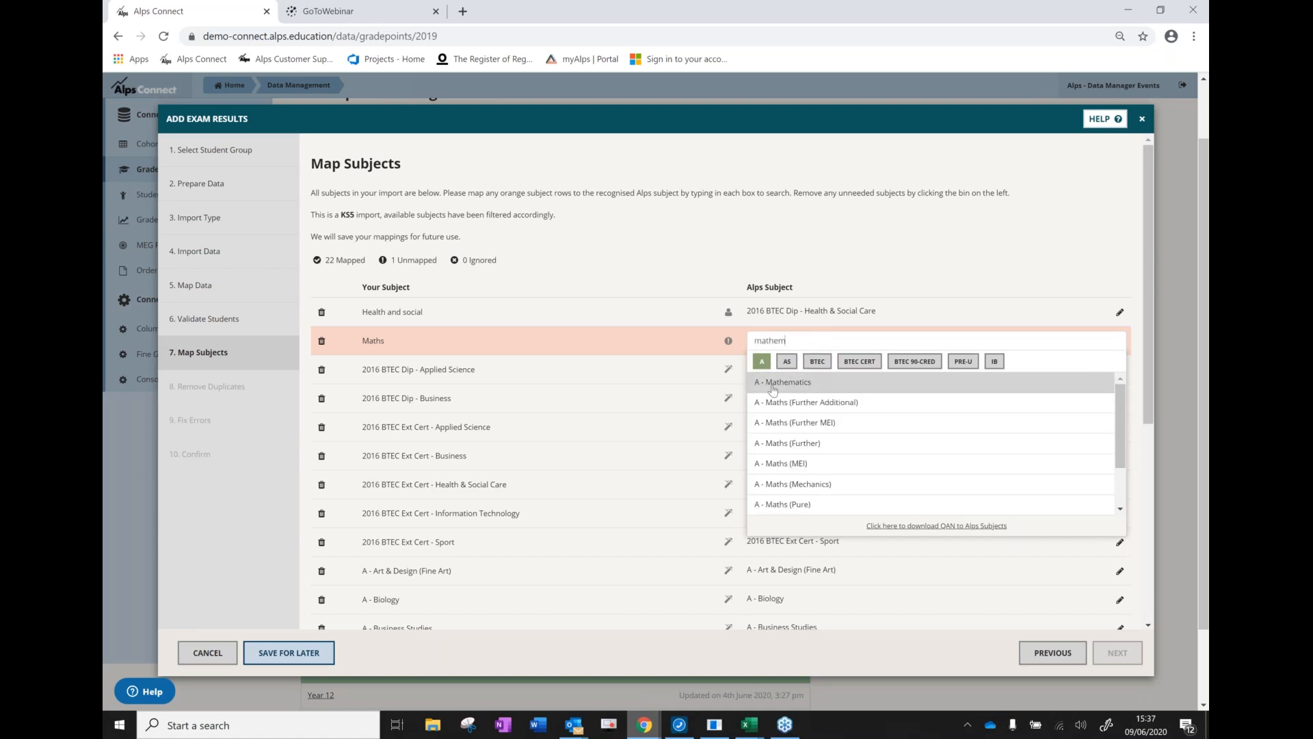
left_click(786, 390)
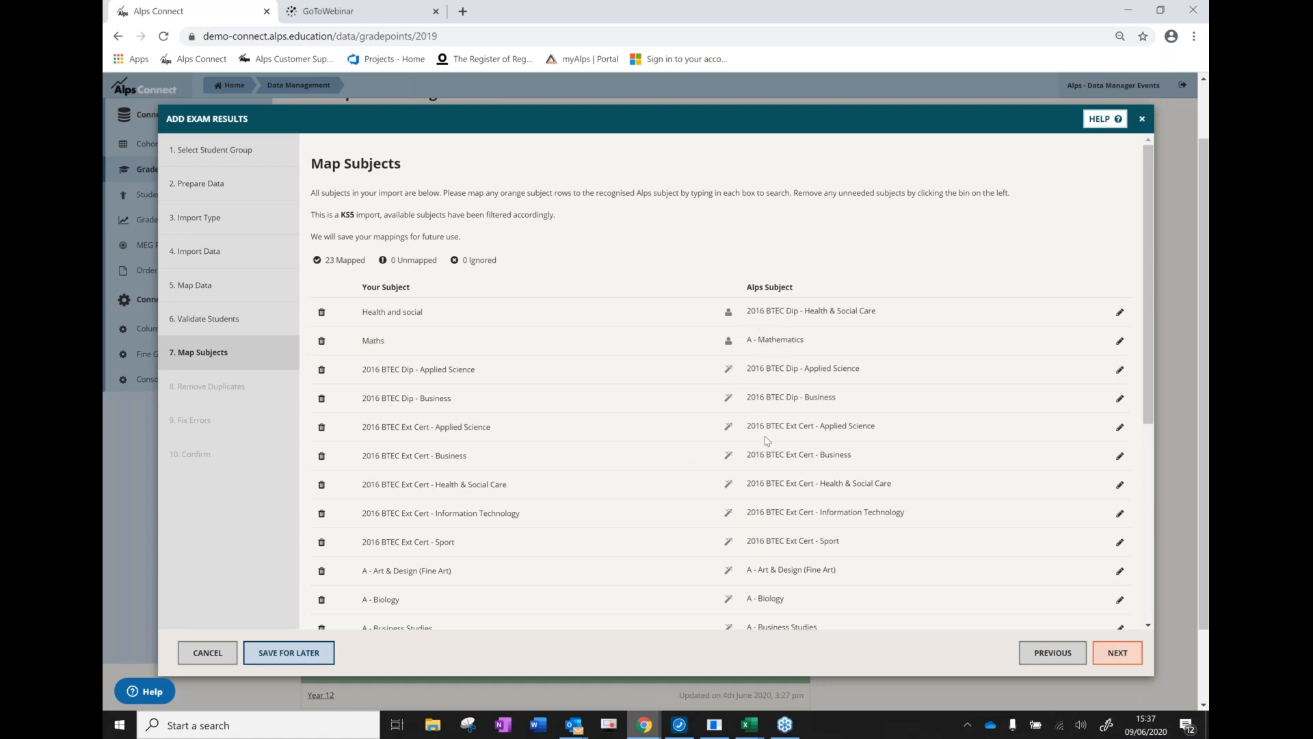
left_click(1119, 653)
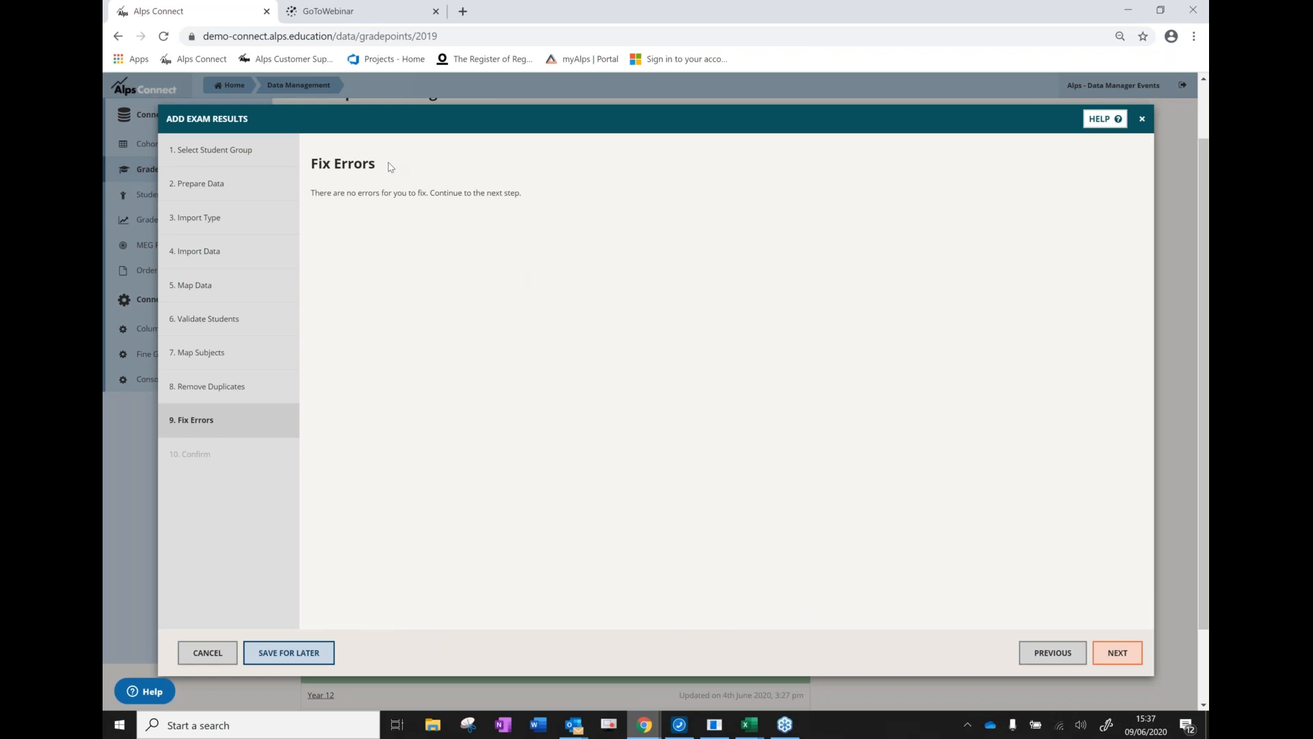
Continue past the error check, review the imported records and finish creating the 2019/20 KS5 Exam Results
left_click_drag(390, 167, 310, 164)
left_click(419, 162)
left_click(1118, 654)
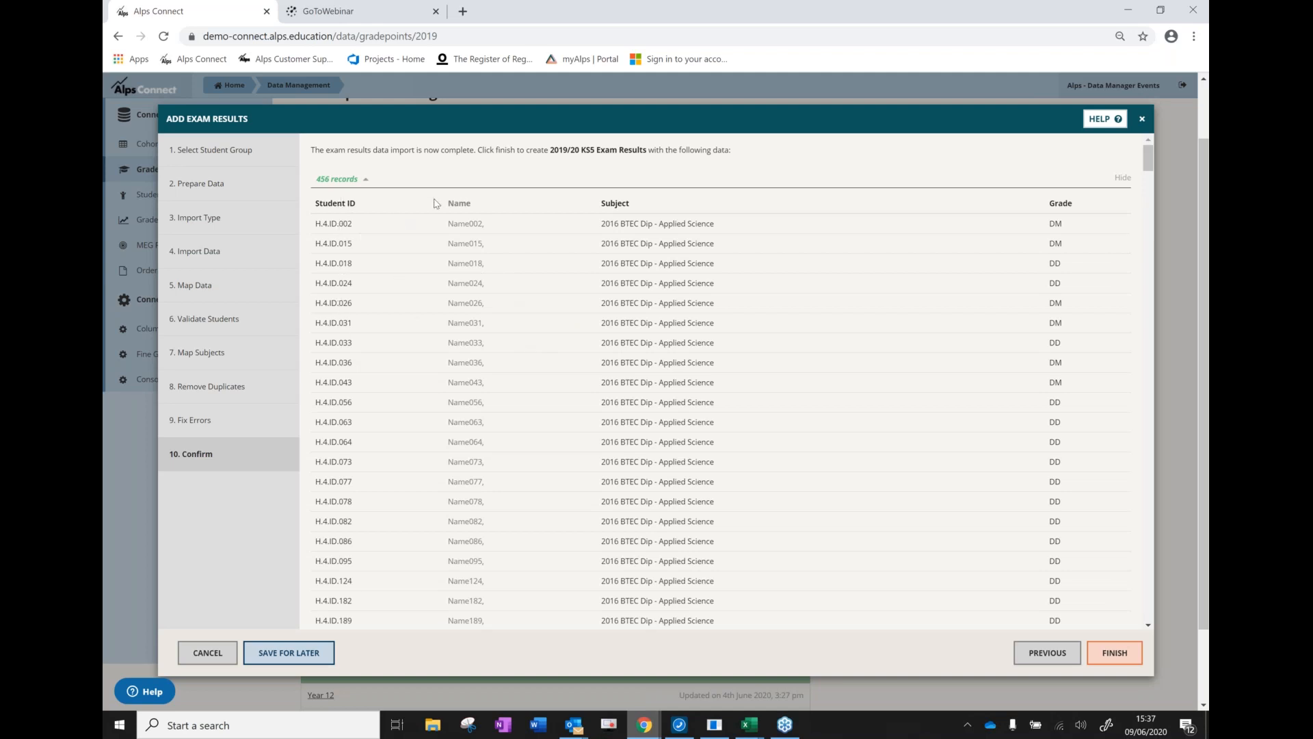
left_click_drag(485, 224, 448, 224)
left_click_drag(354, 225, 314, 224)
left_click(640, 217)
left_click(1120, 657)
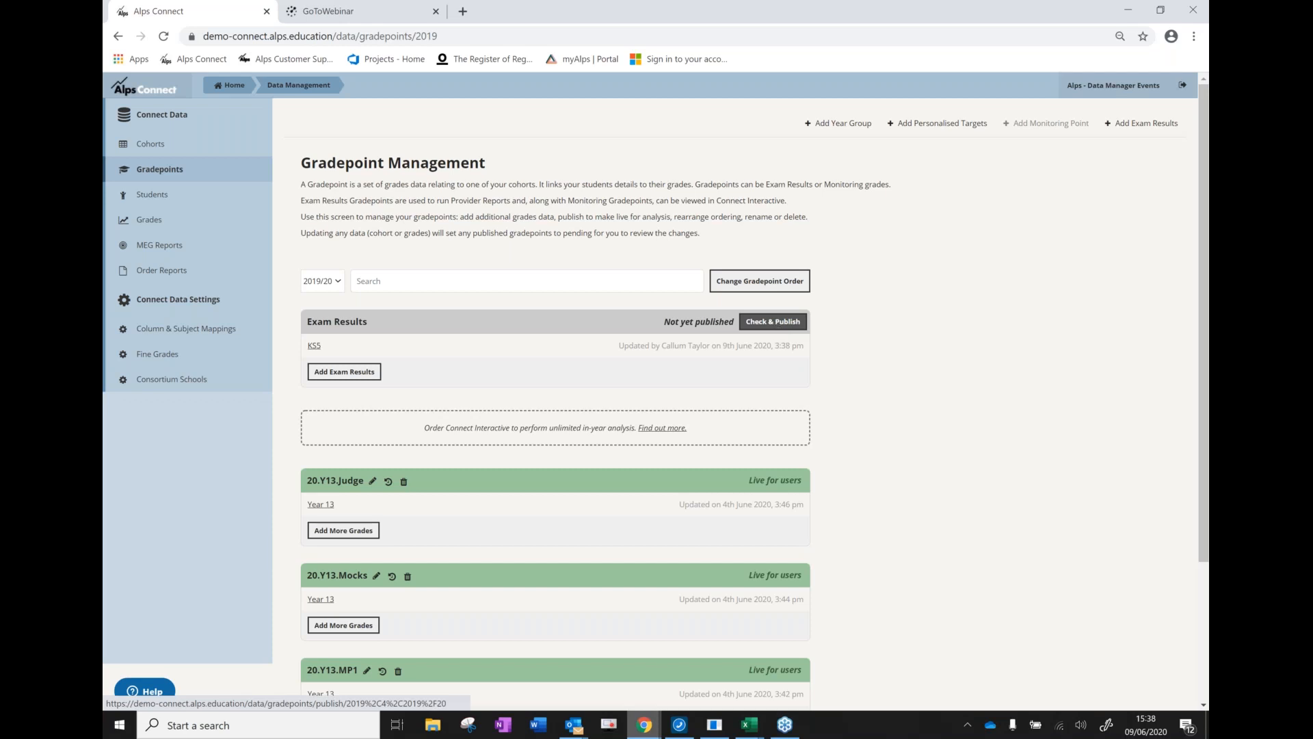
Check the raw results per subject for the 2019/20 exam results gradepoint and publish it
left_click(772, 321)
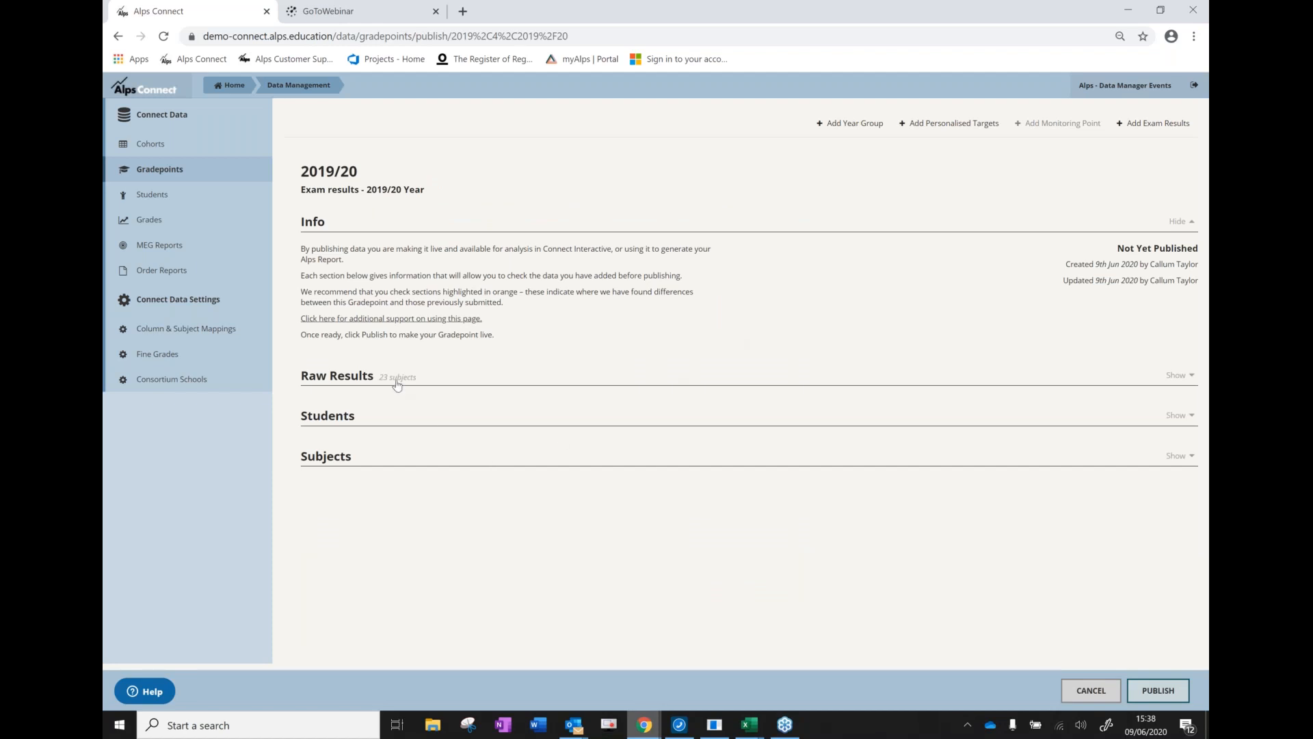
left_click(397, 381)
scroll(657, 335, "down", 2)
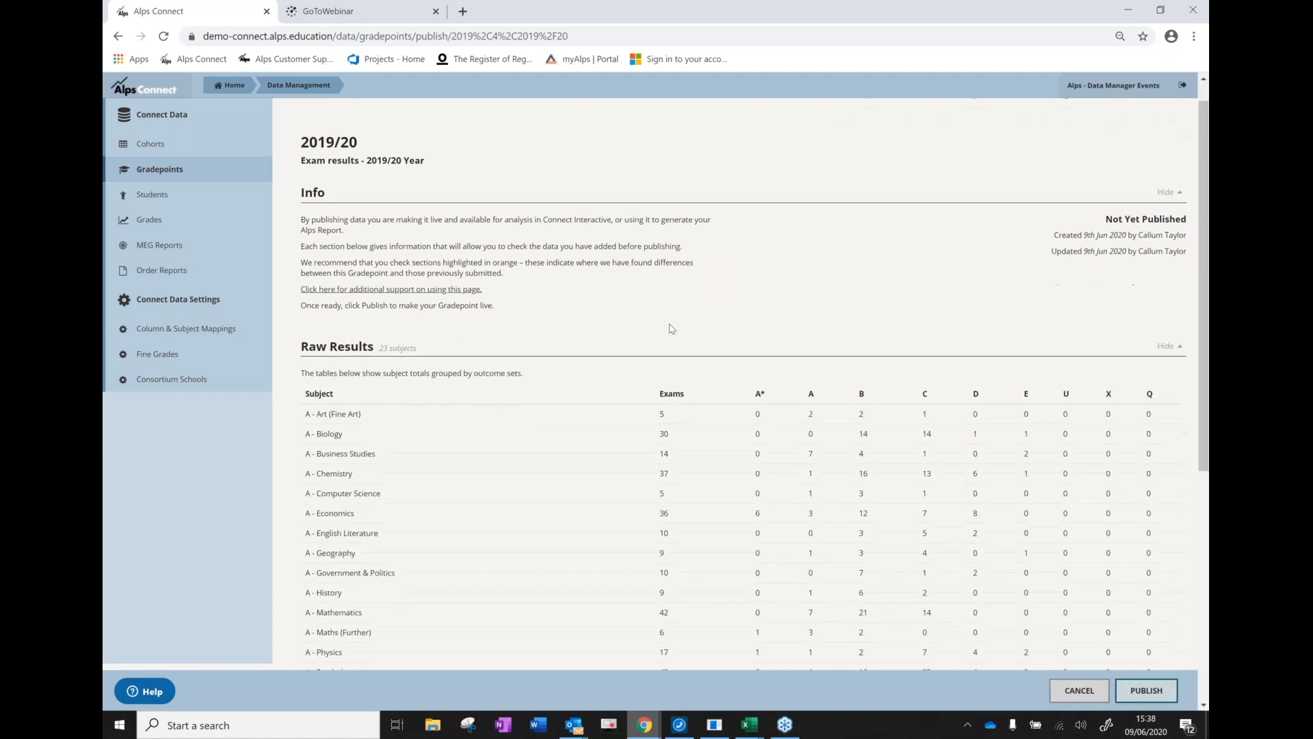
scroll(670, 328, "down", 1)
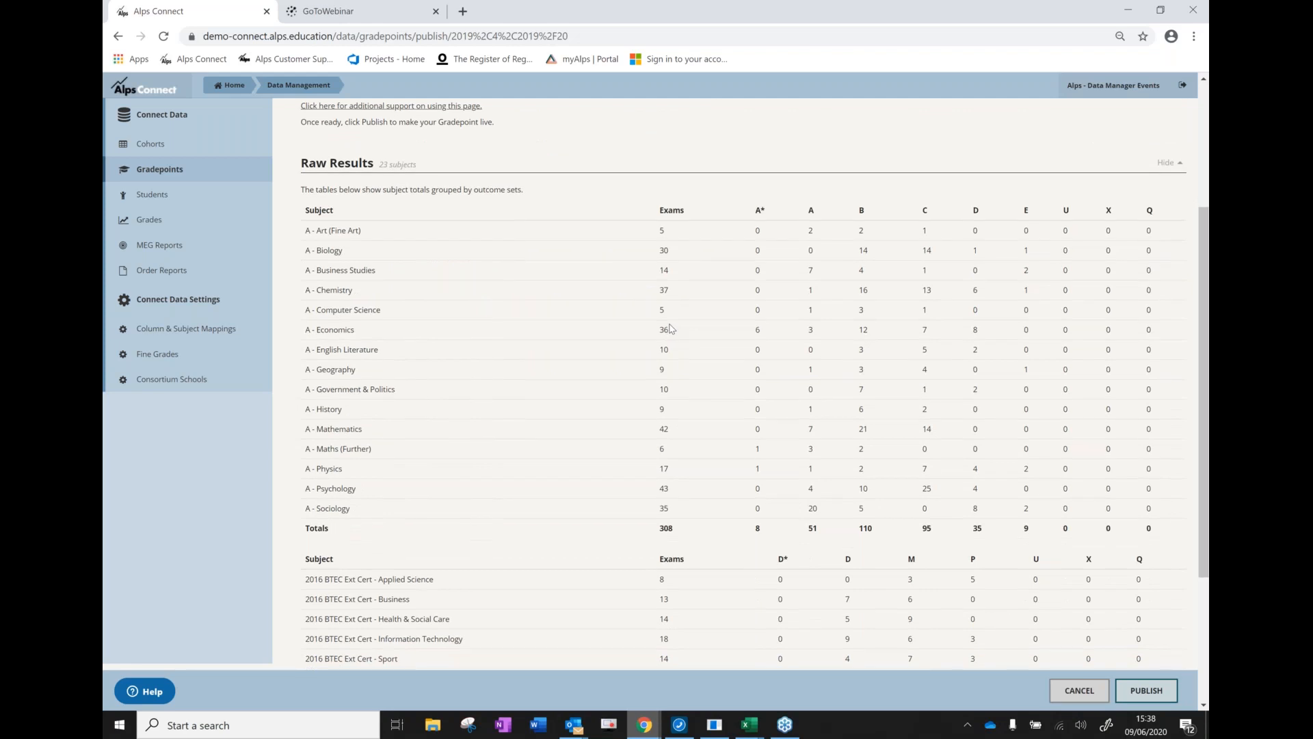
scroll(670, 328, "up", 1)
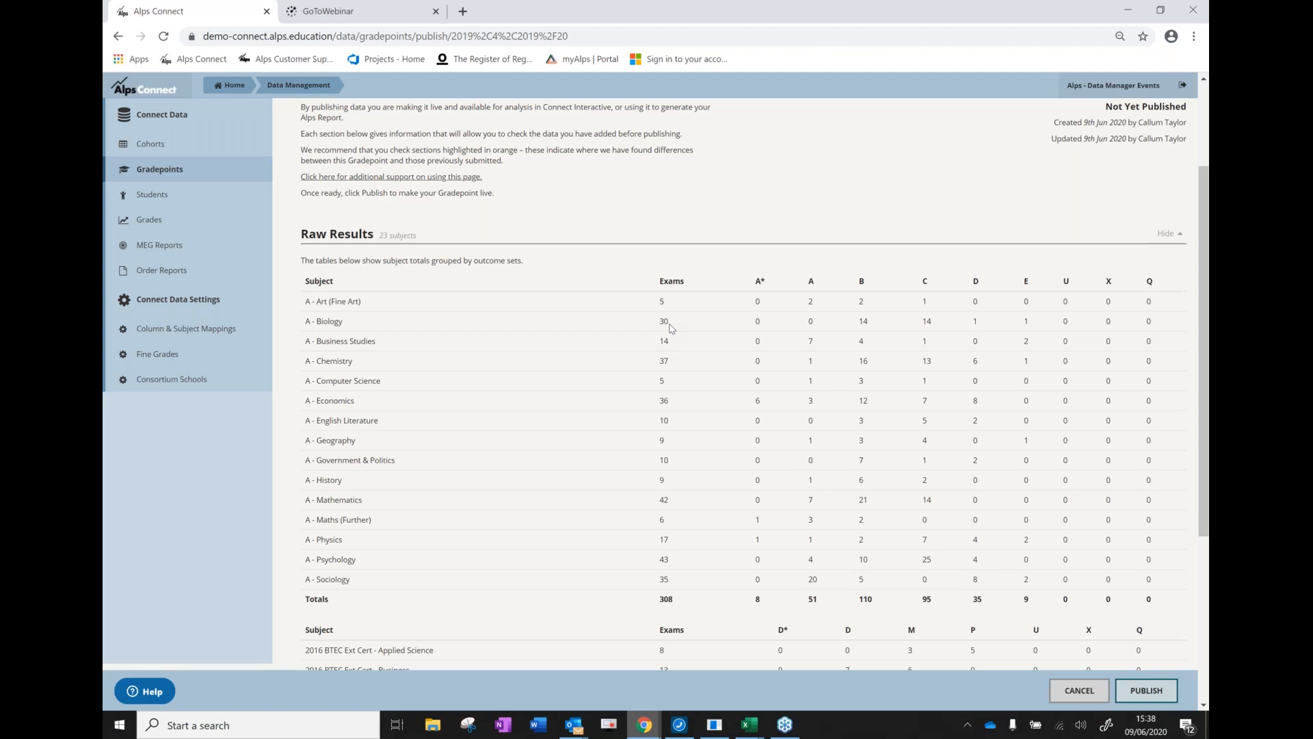
scroll(671, 329, "down", 1)
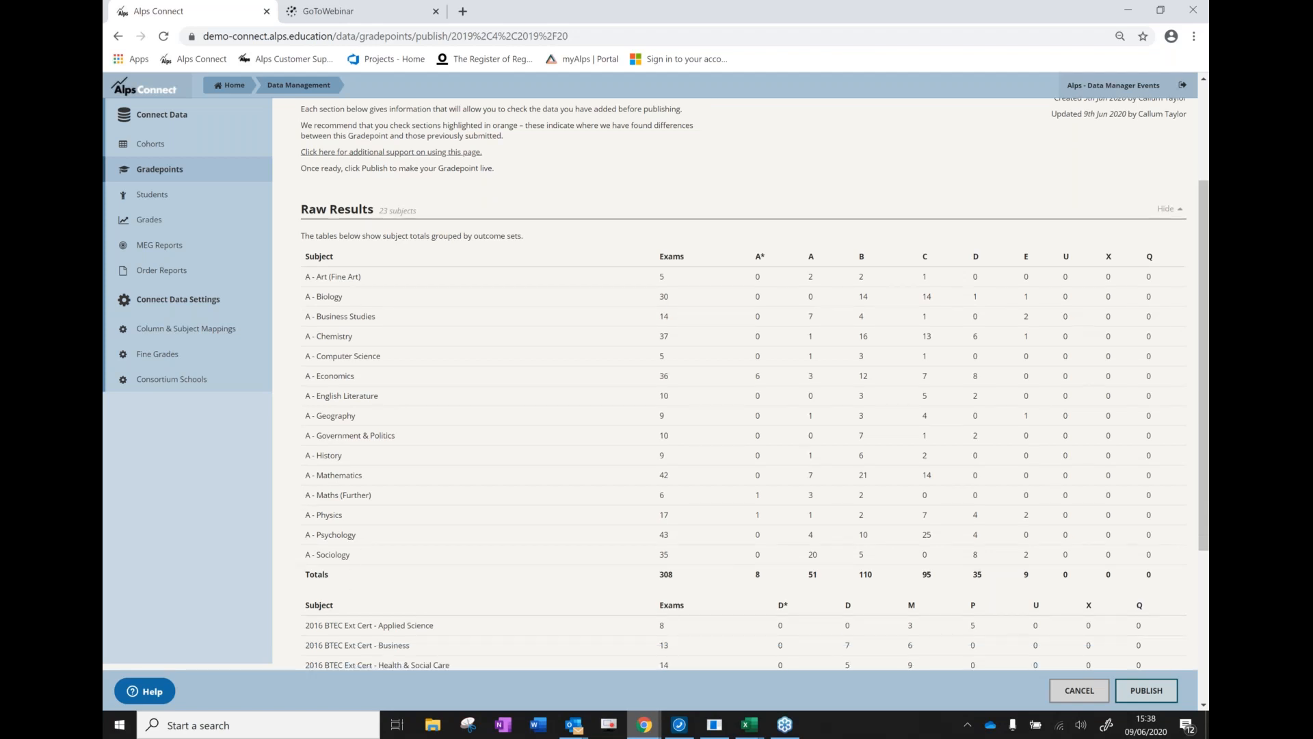
scroll(691, 327, "up", 2)
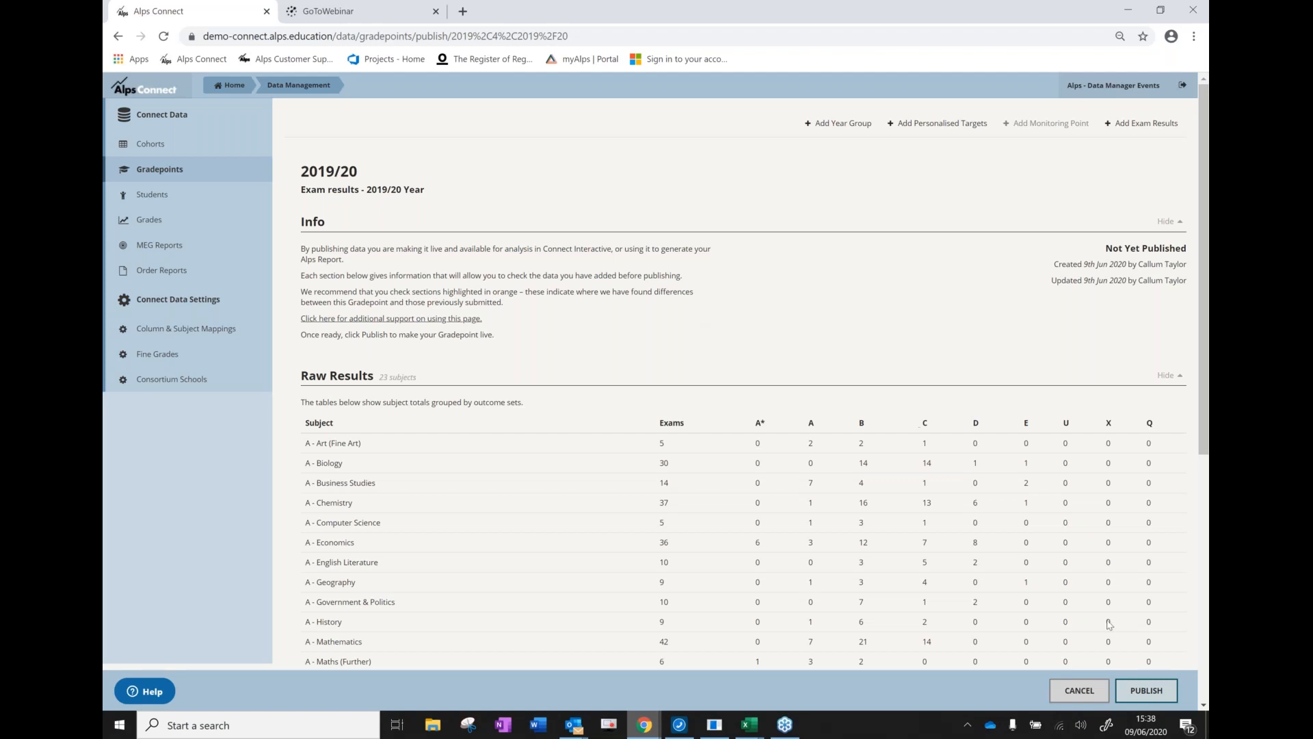
left_click(1158, 696)
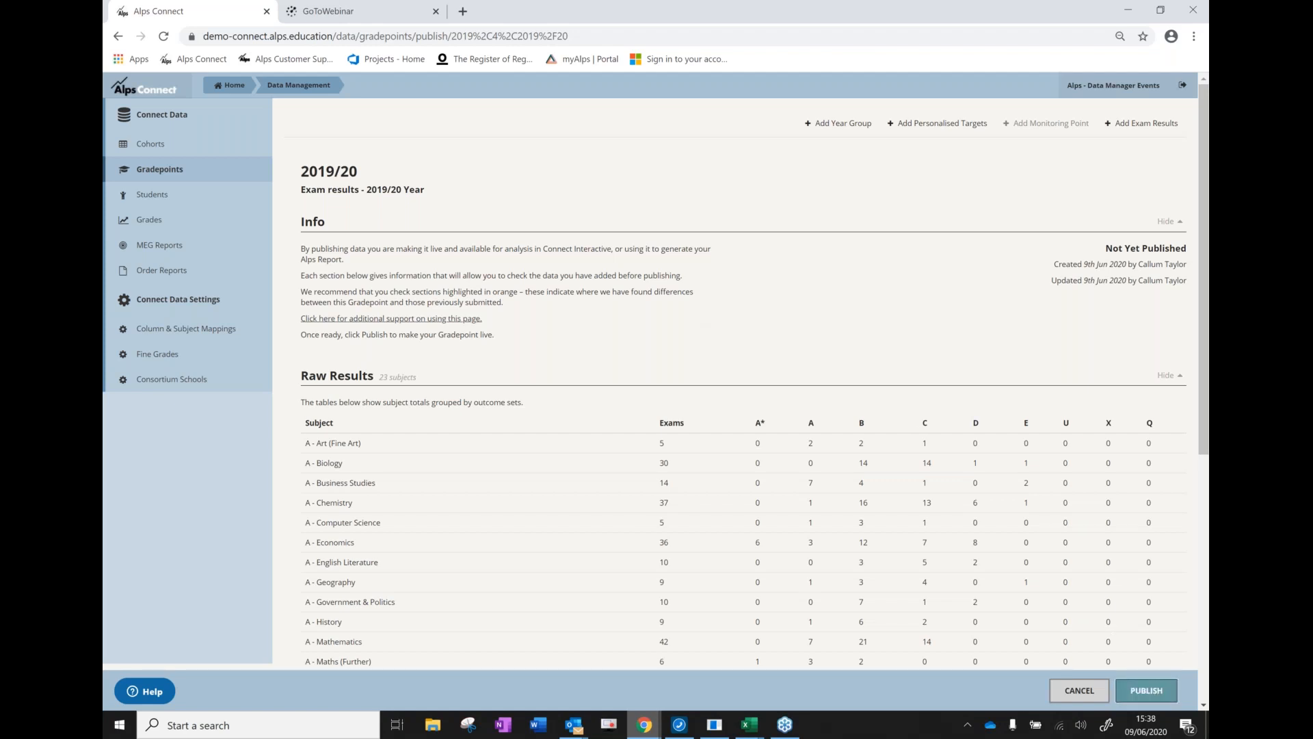
left_click(826, 231)
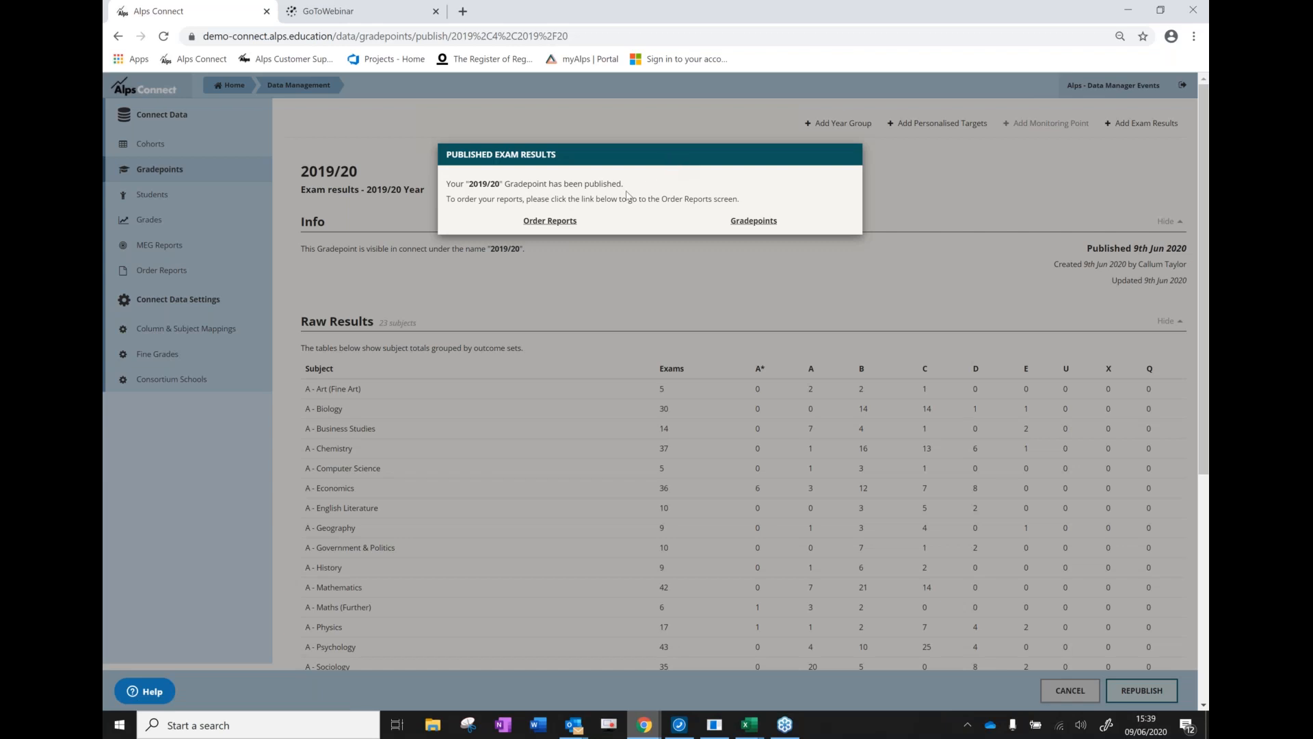
Go to report ordering and add the A level Provider Report to the order
left_click(551, 222)
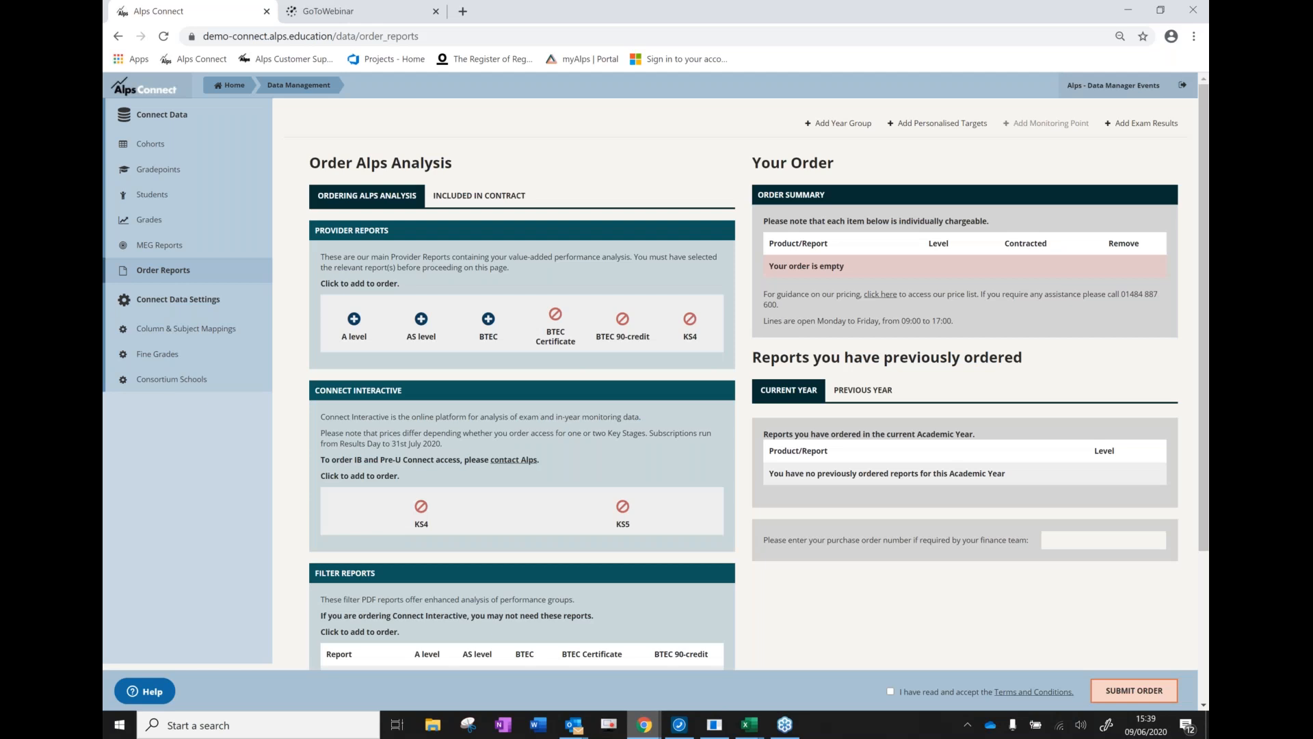
scroll(356, 257, "down", 1)
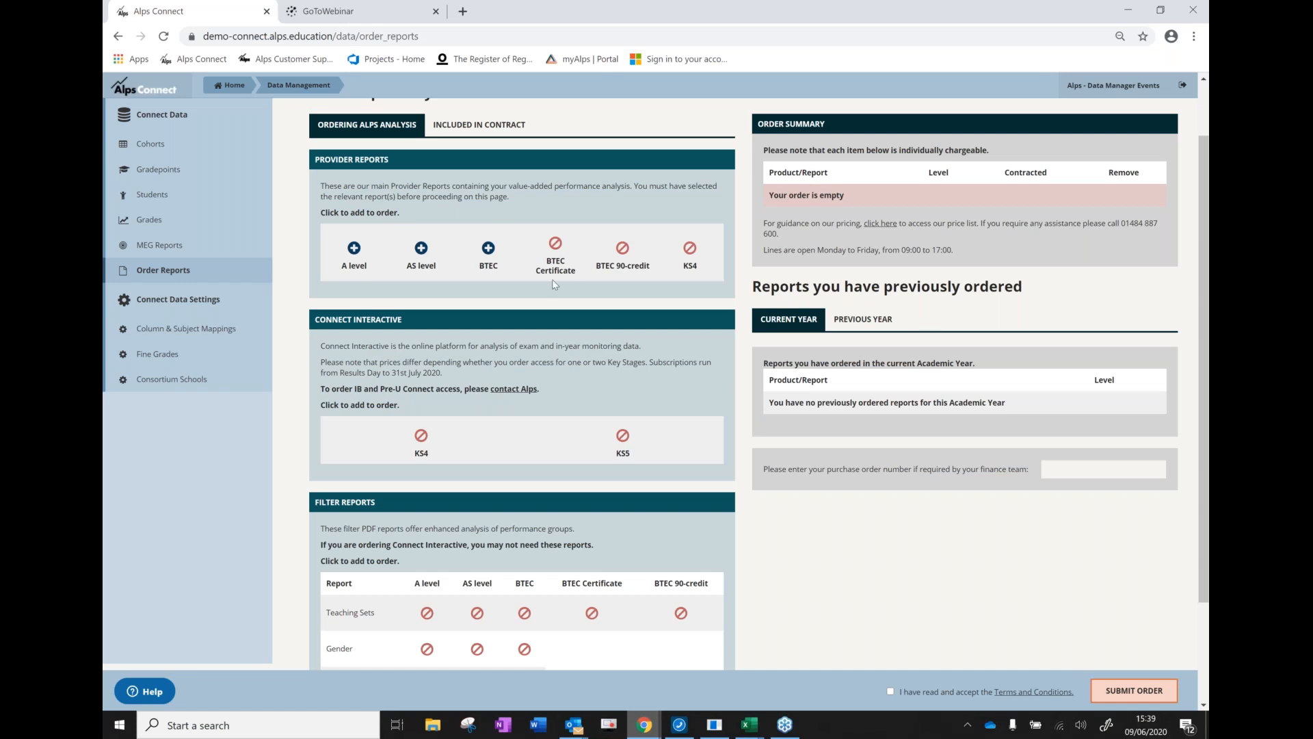
mouse_move(555, 285)
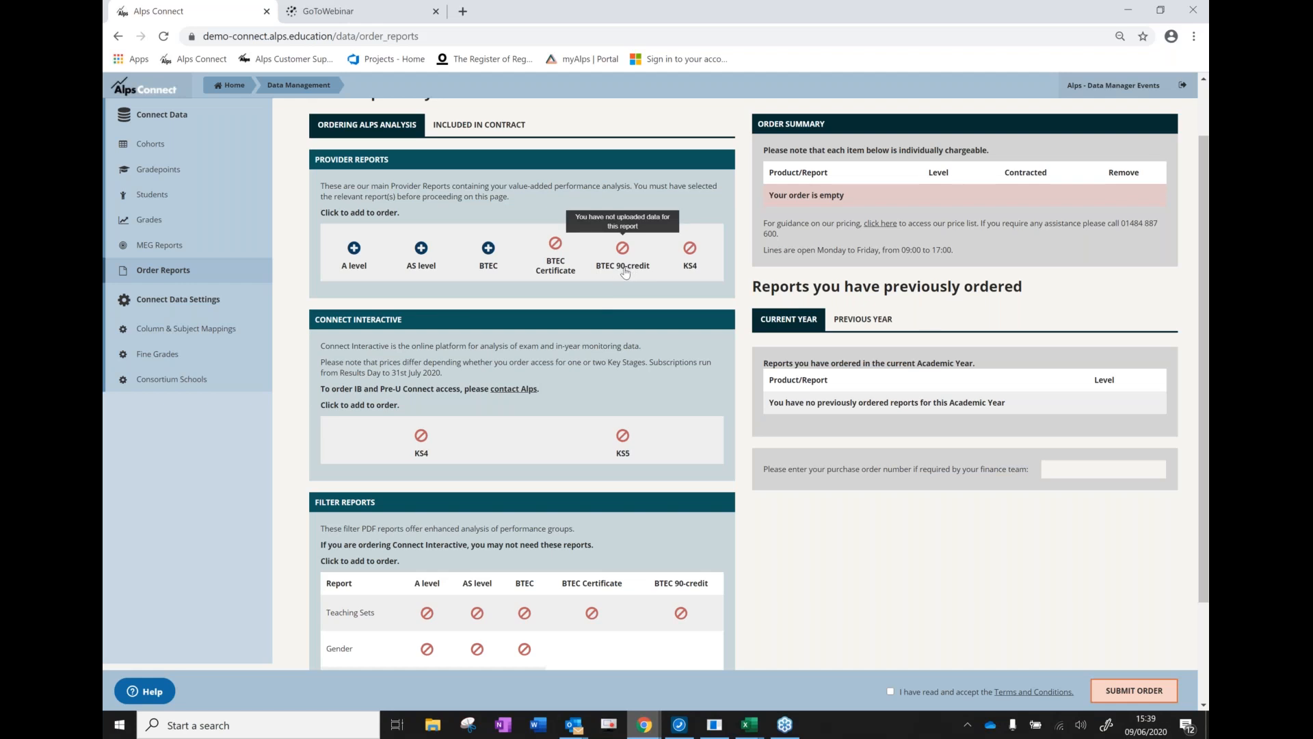
mouse_move(702, 265)
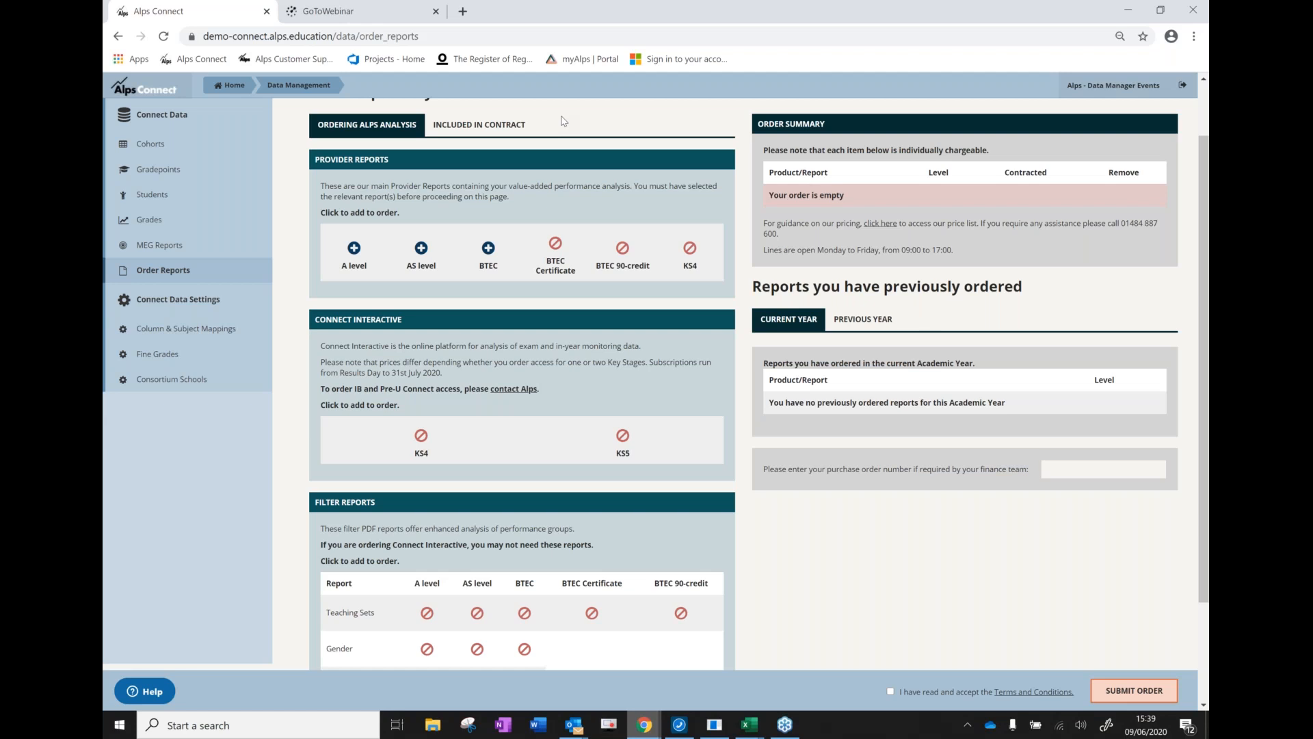
left_click(353, 250)
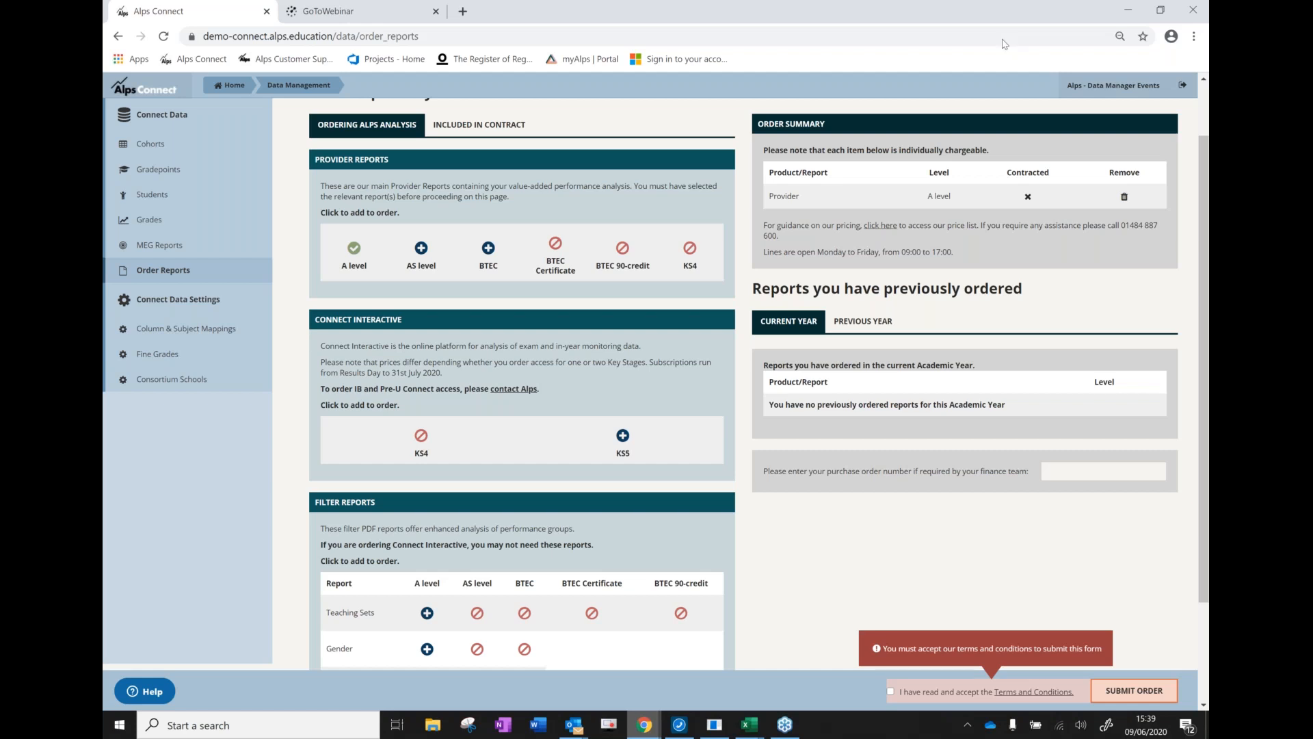
Add KS5 Connect Interactive to the order, then submit the order with the terms and conditions accepted
scroll(573, 351, "down", 1)
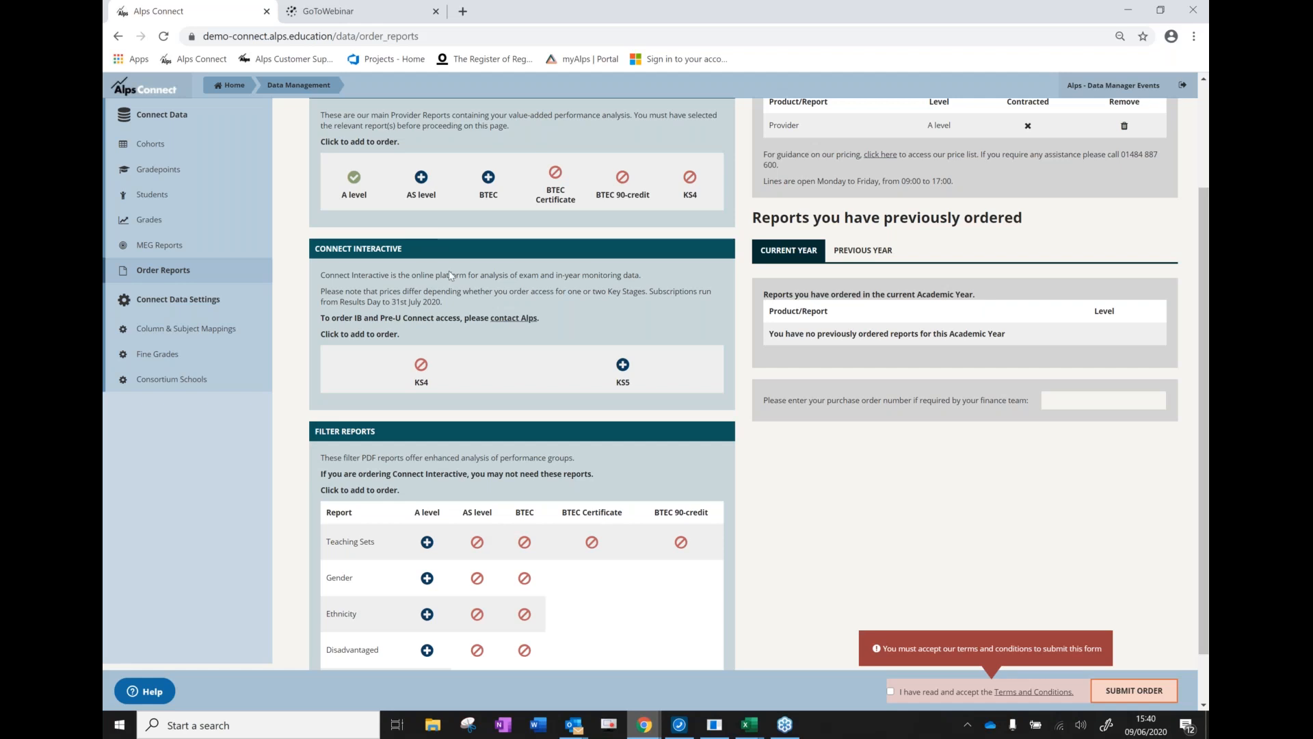
left_click(623, 365)
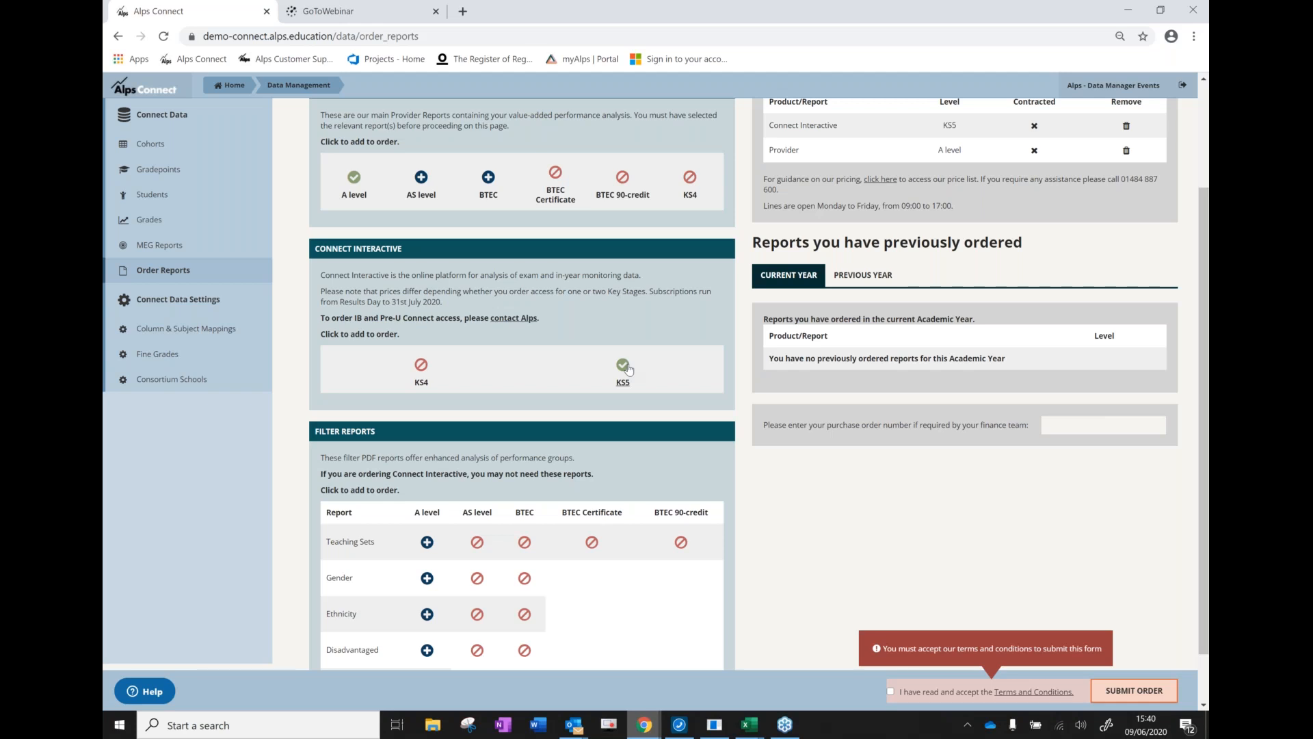
scroll(628, 369, "up", 2)
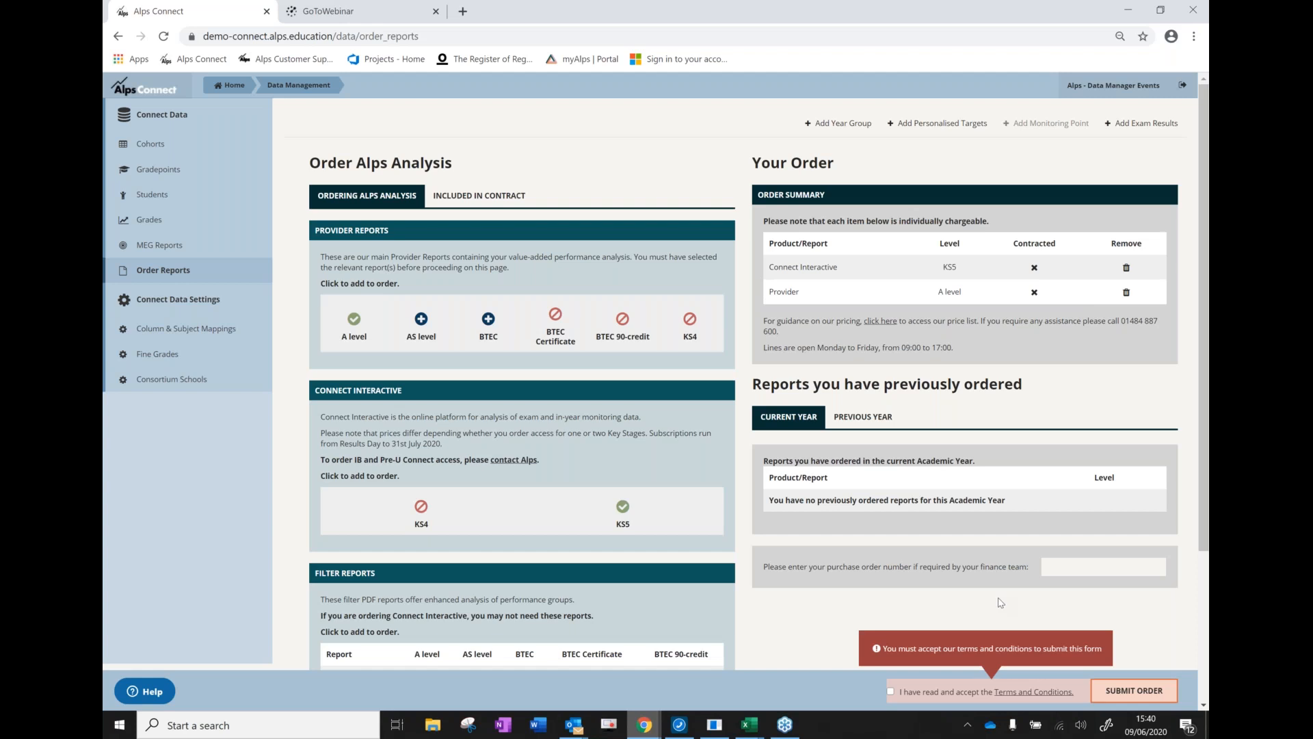
left_click(891, 692)
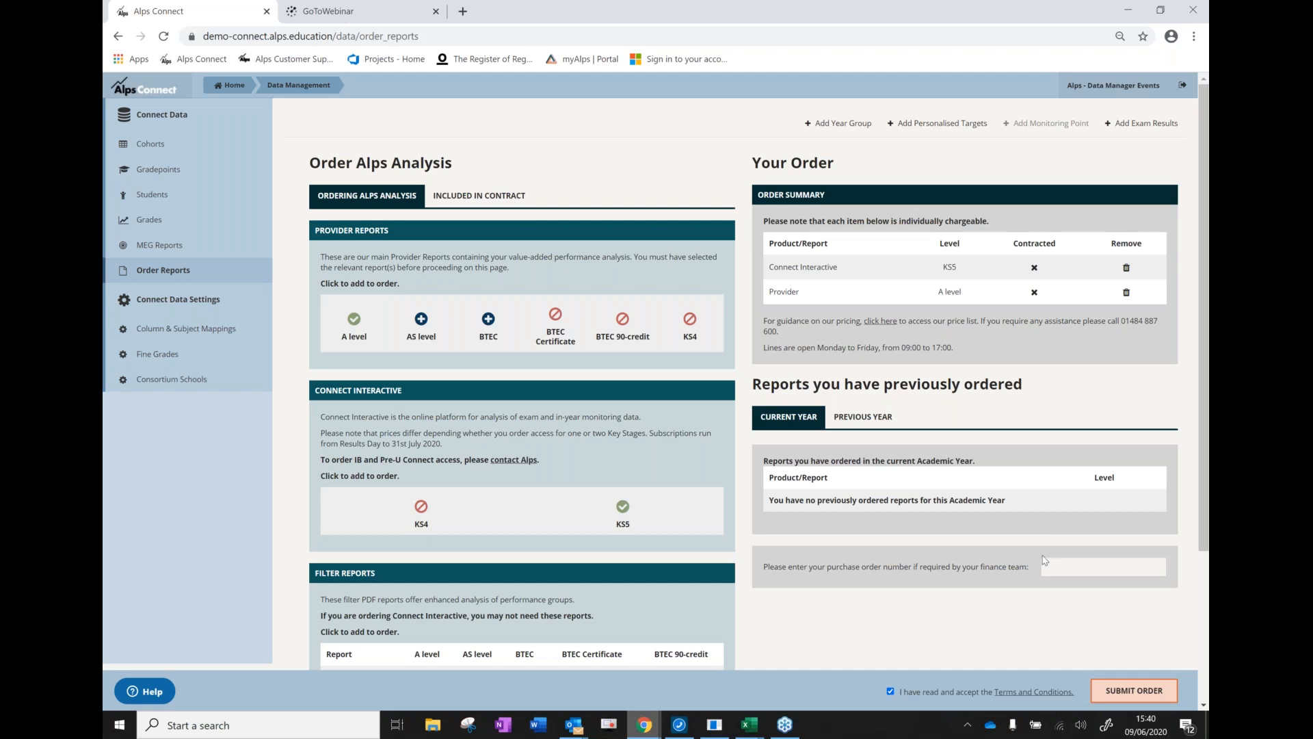
left_click(1130, 692)
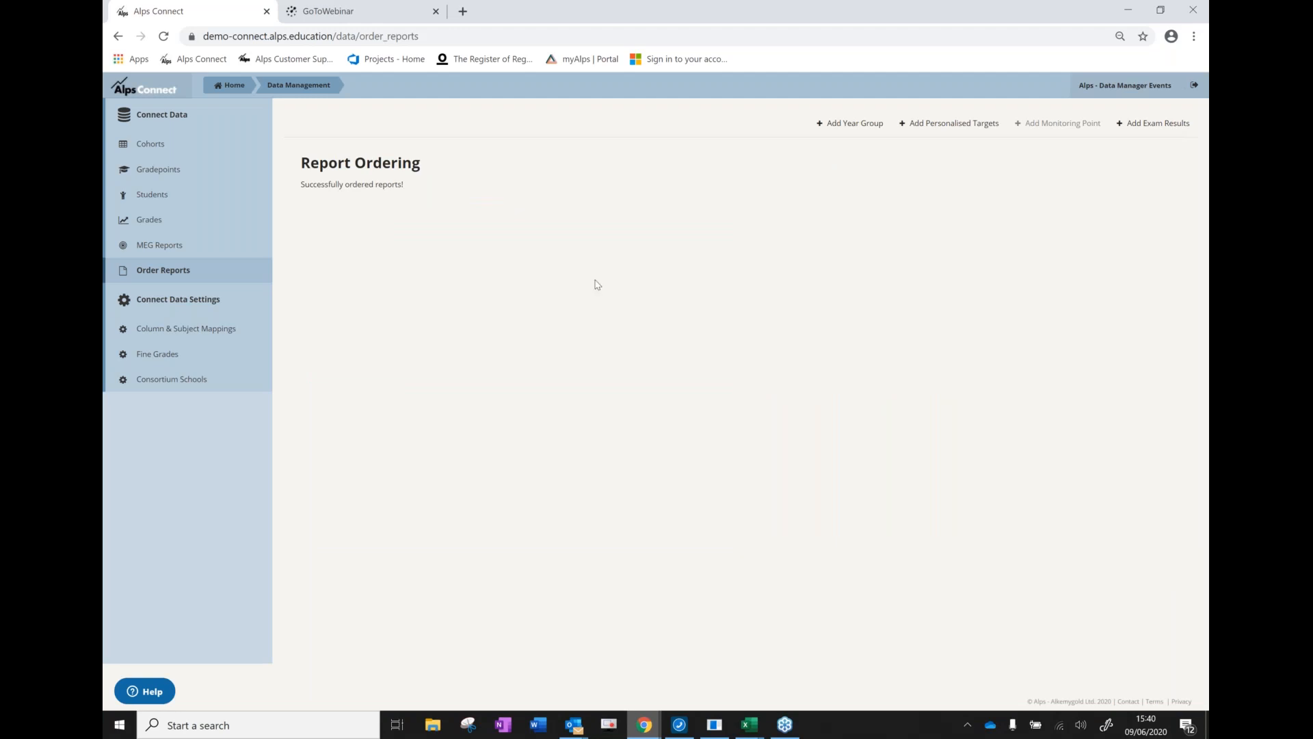
From the cohorts overview, start a student data import for Year 13 in 2020/21 and proceed to data preparation
left_click(216, 146)
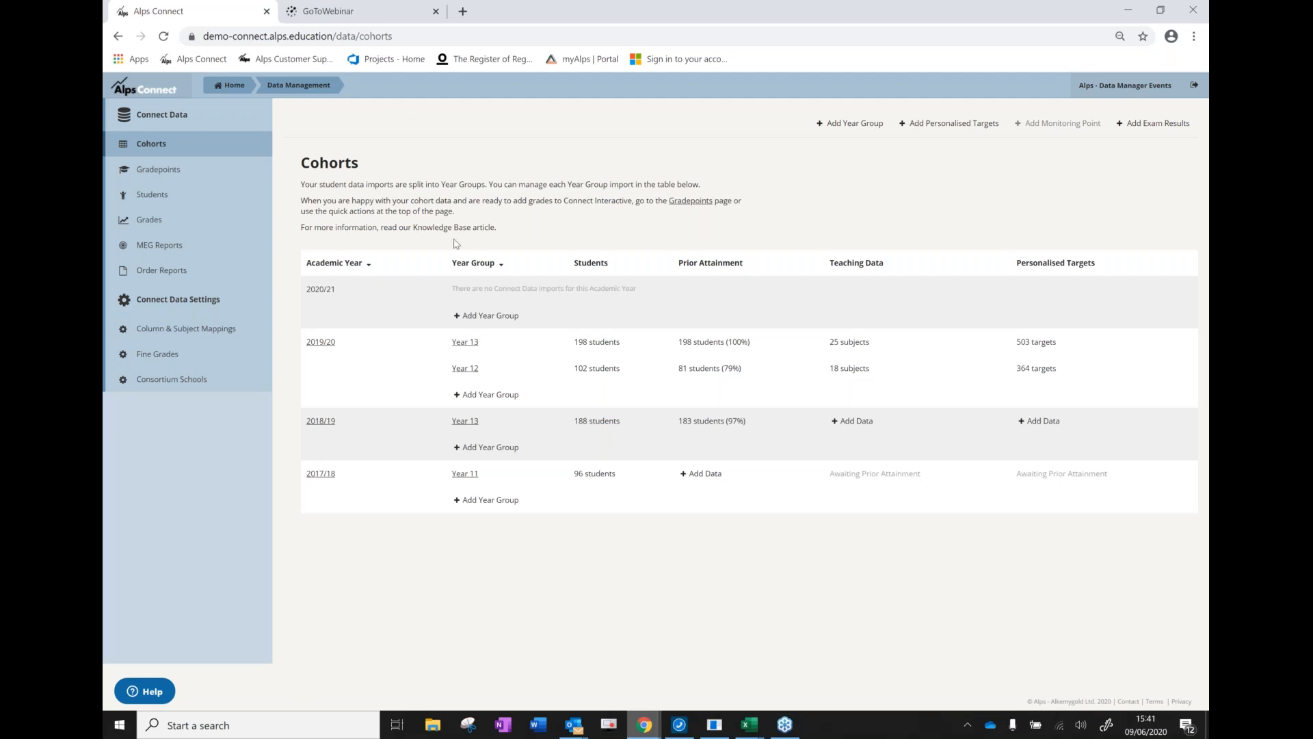
left_click_drag(642, 288, 449, 285)
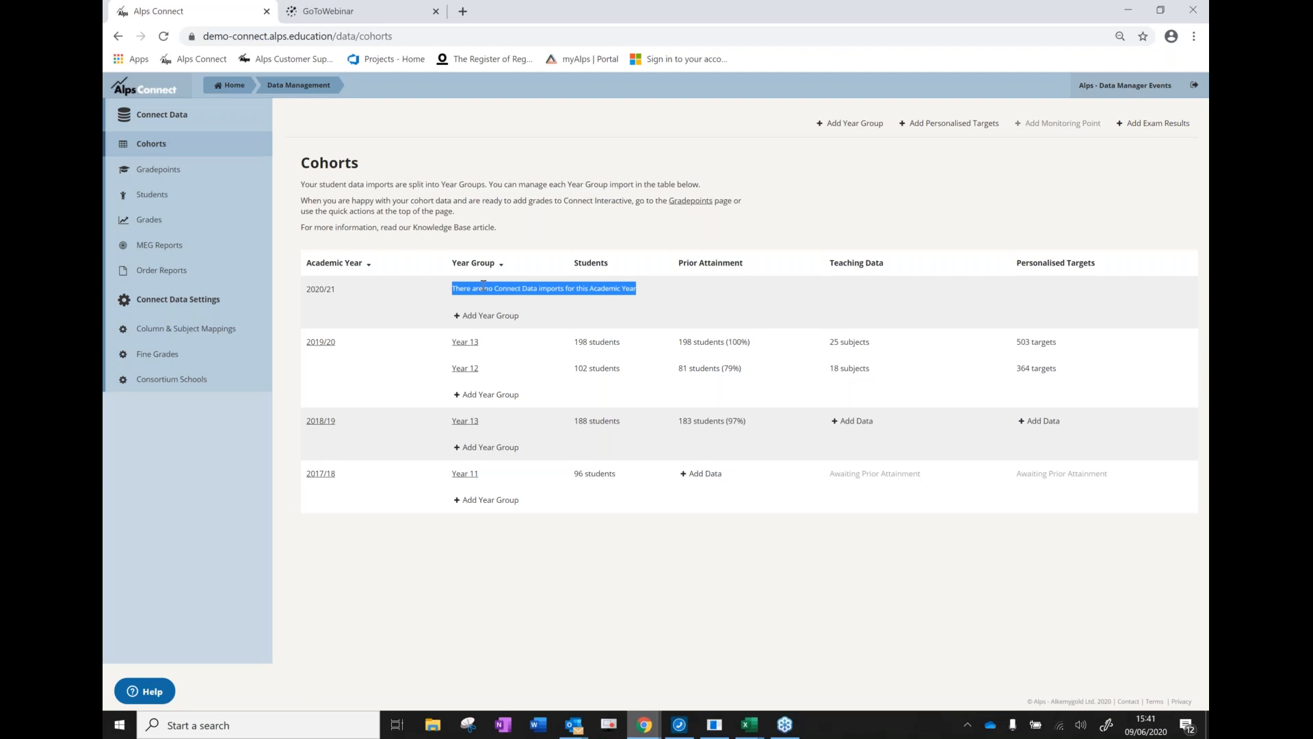
left_click(520, 227)
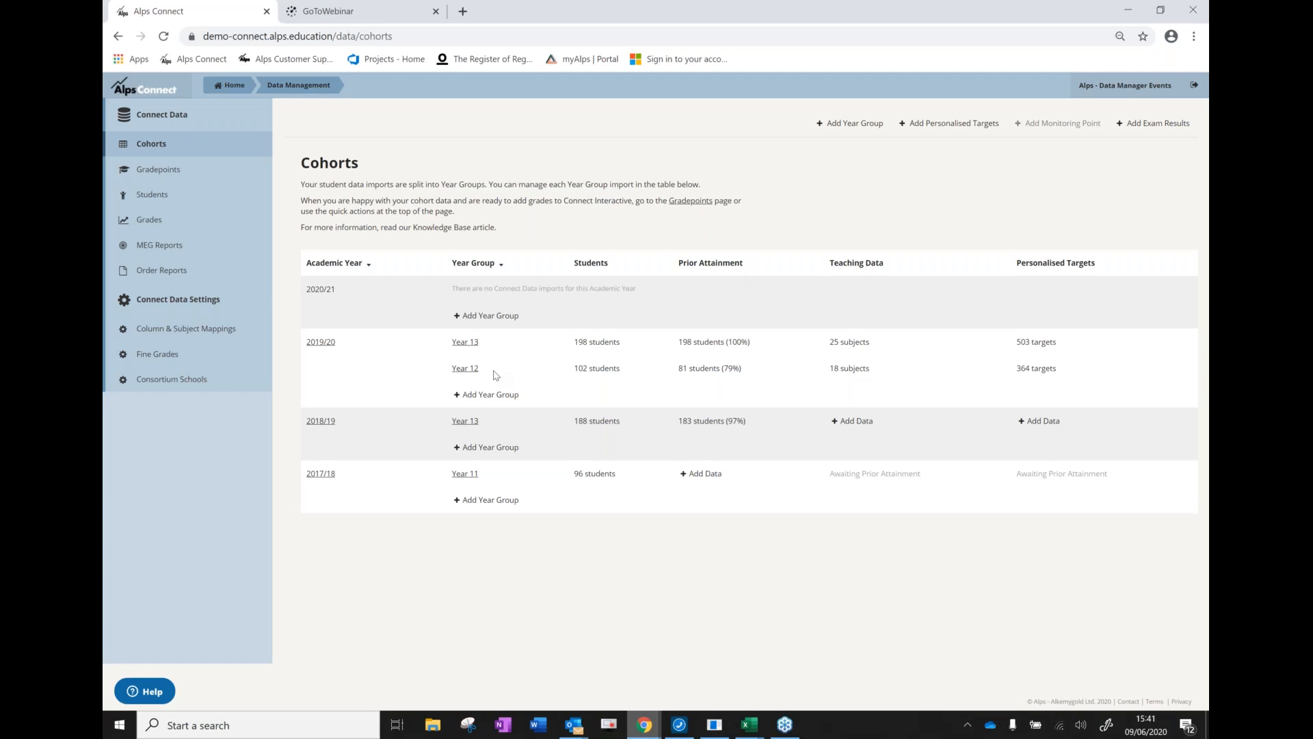
left_click(499, 320)
left_click(381, 267)
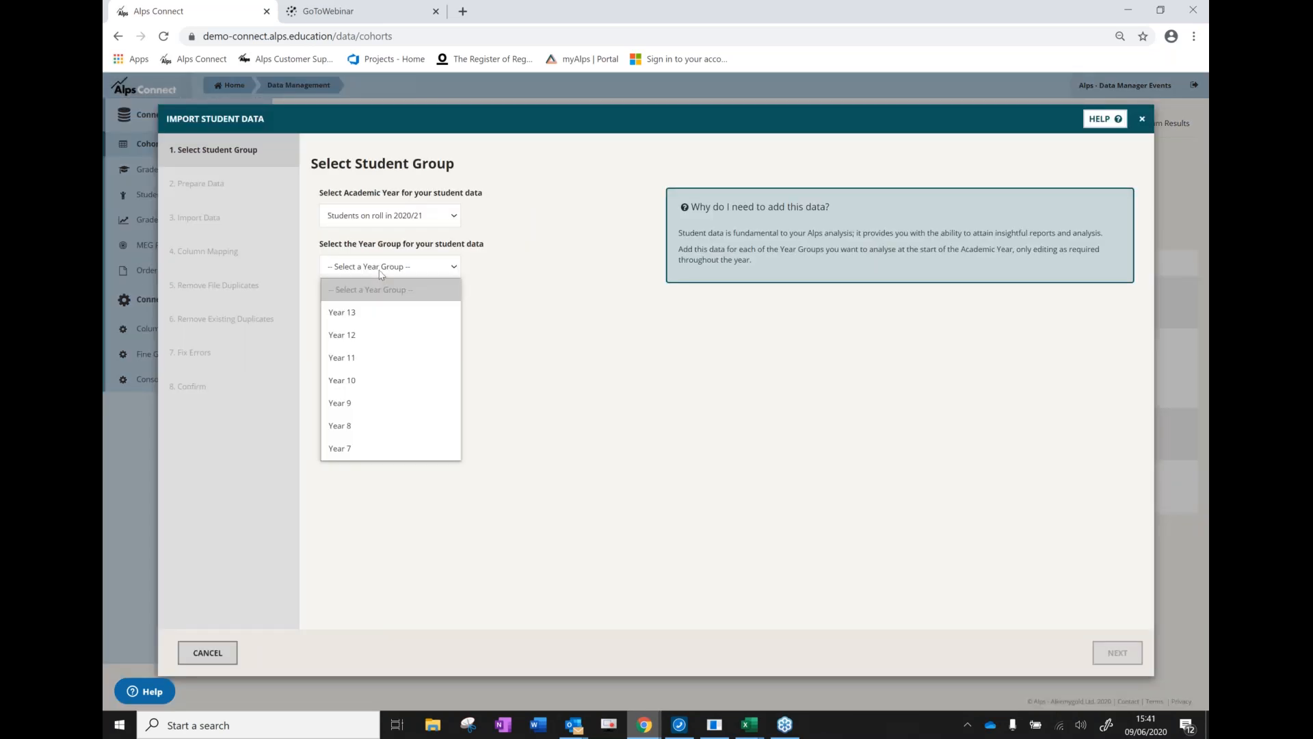
left_click(367, 312)
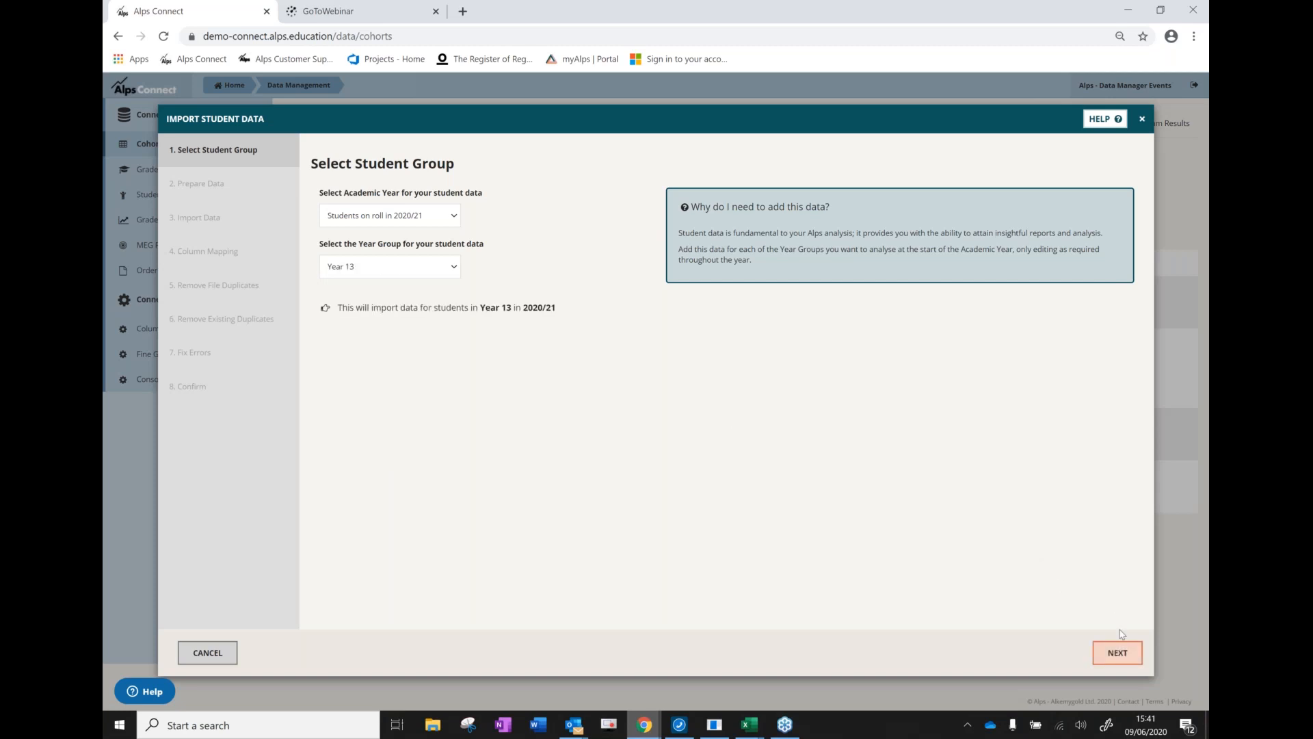
left_click(1120, 659)
left_click(1117, 653)
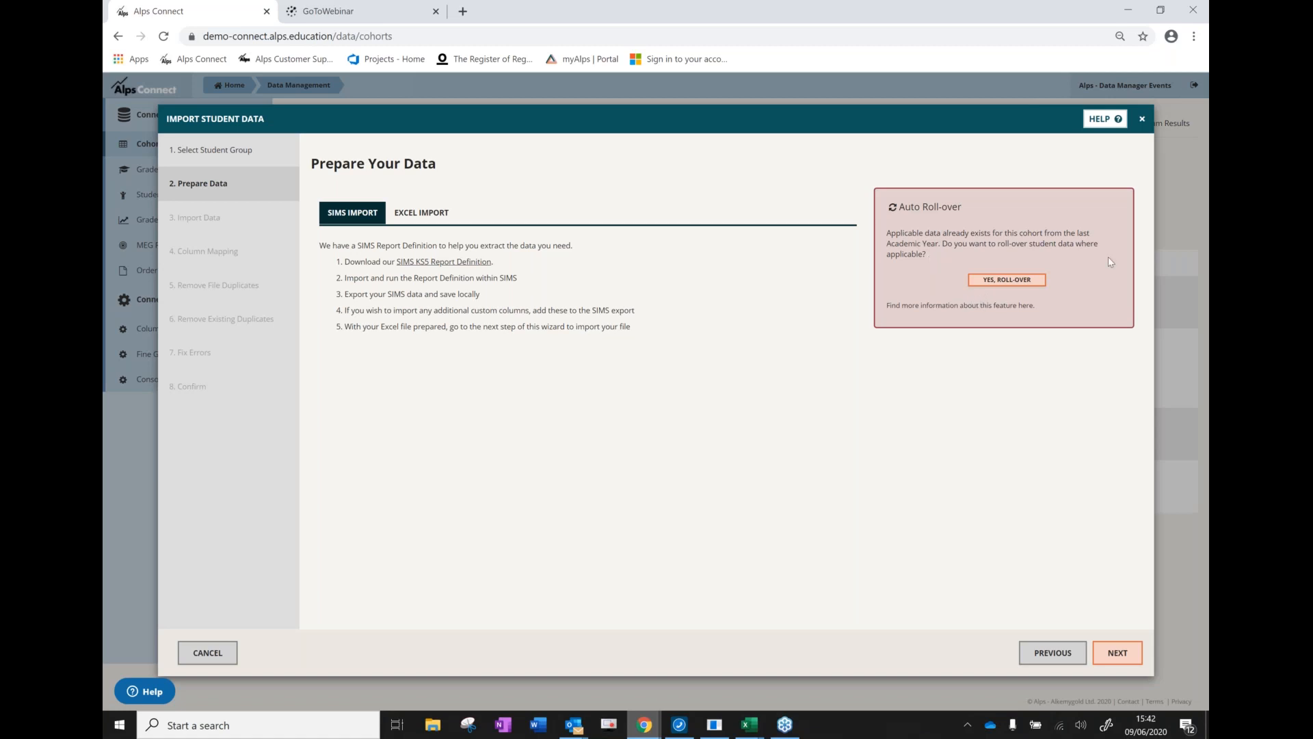
Roll over the 2019/20 Year 12 student data into the new 2020/21 Year 13 cohort and finish the import
left_click(1014, 282)
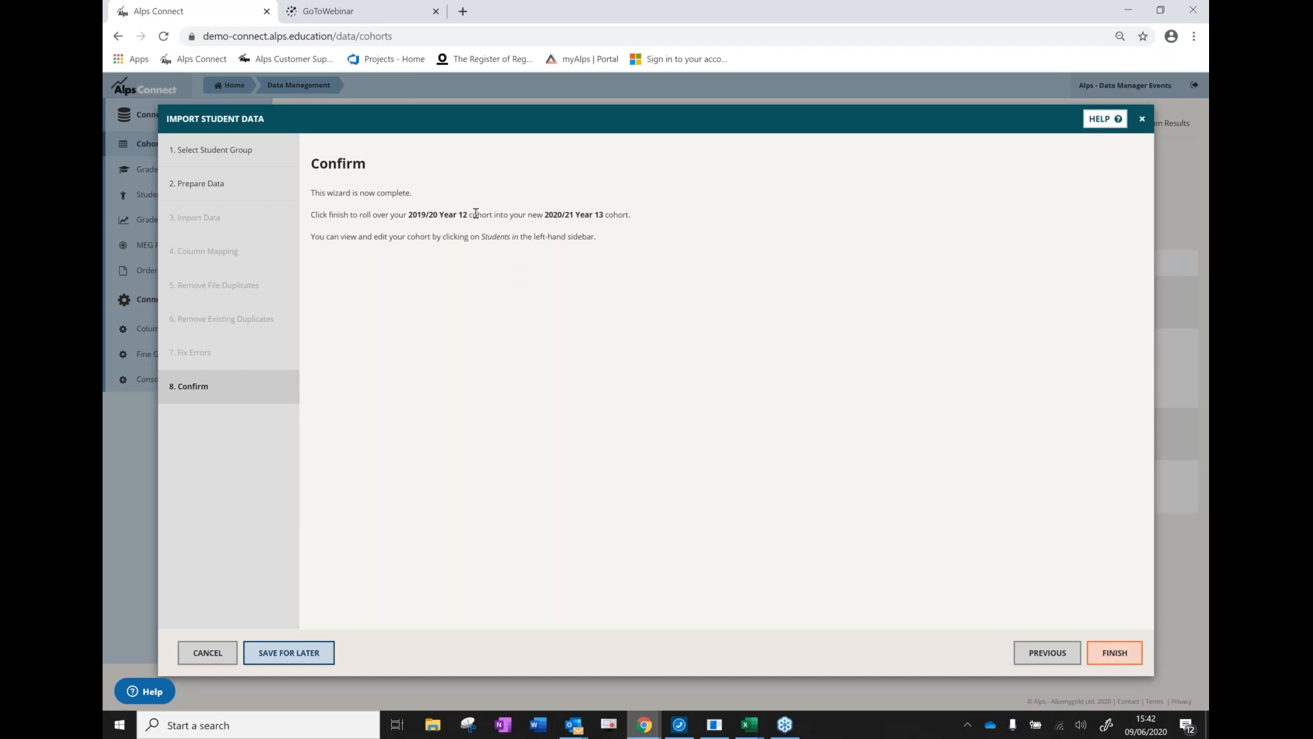
left_click_drag(573, 214, 547, 212)
left_click(578, 233)
left_click(1111, 655)
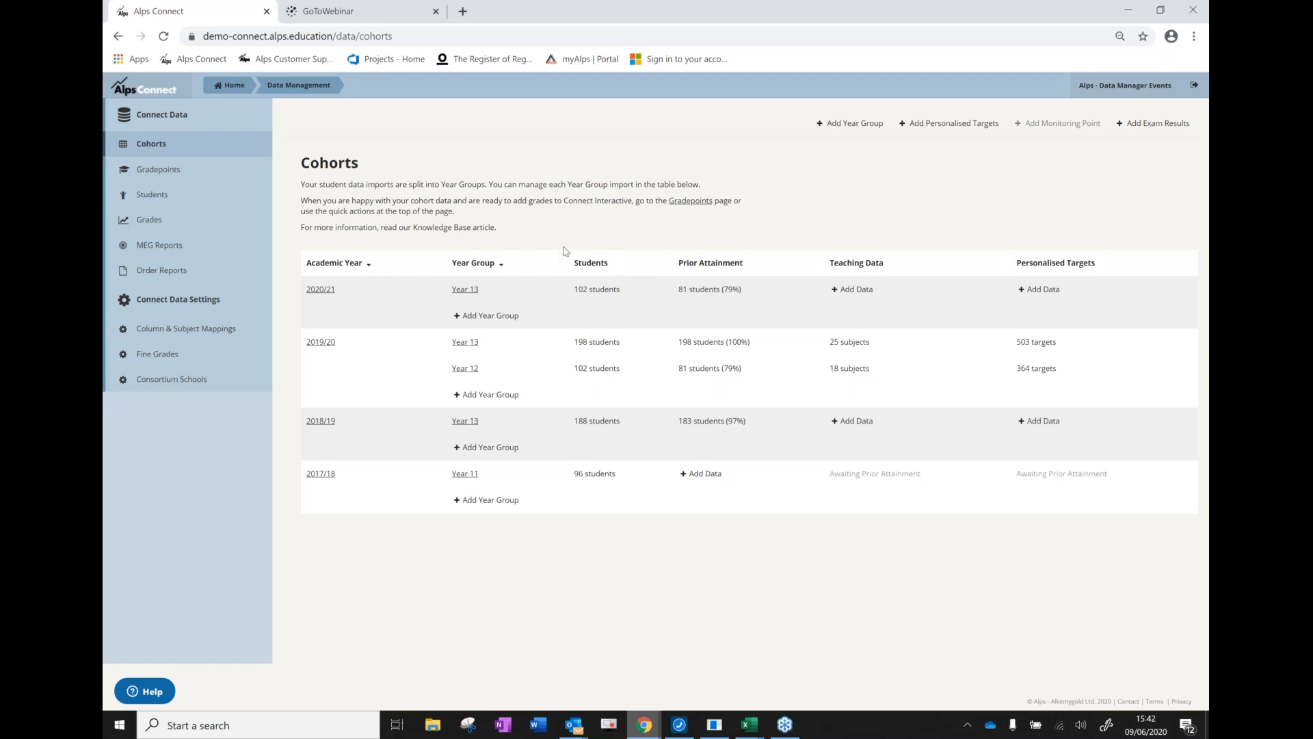
Open the student list of the 2020/21 Year 13 cohort and look through its records
left_click(467, 293)
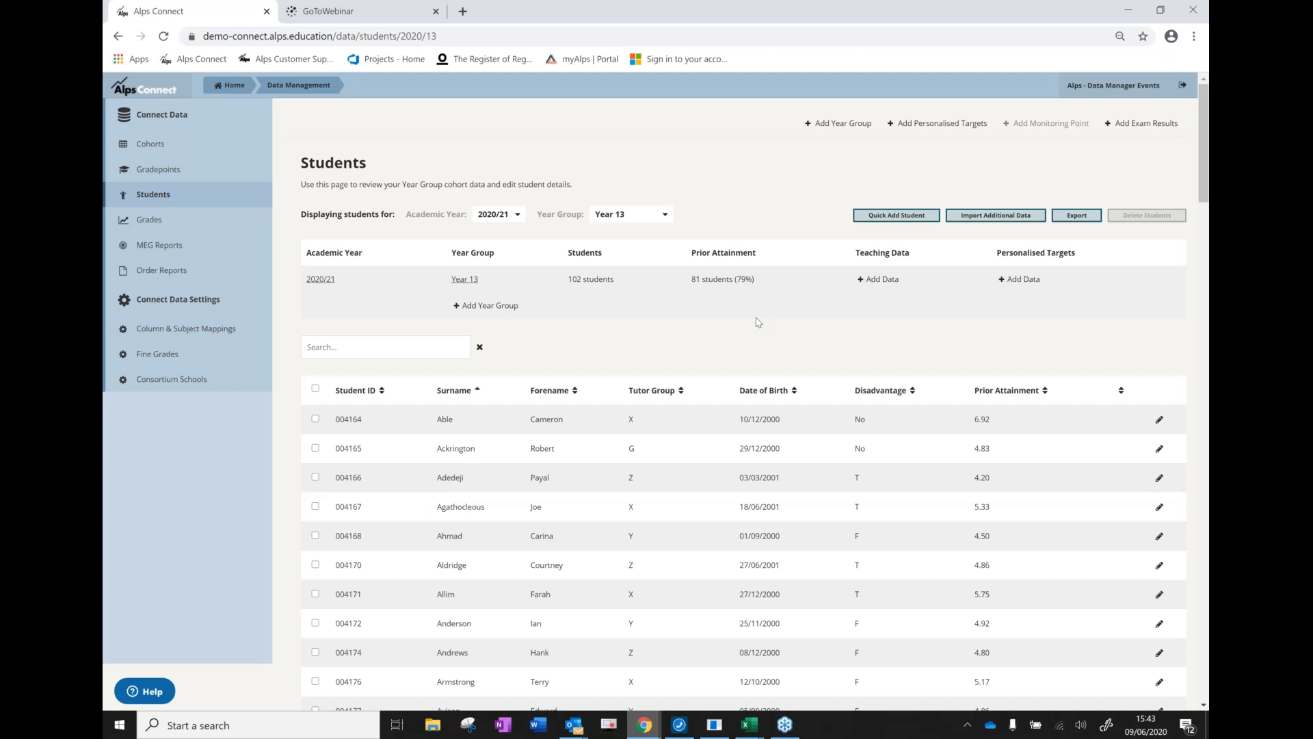
scroll(718, 389, "down", 1)
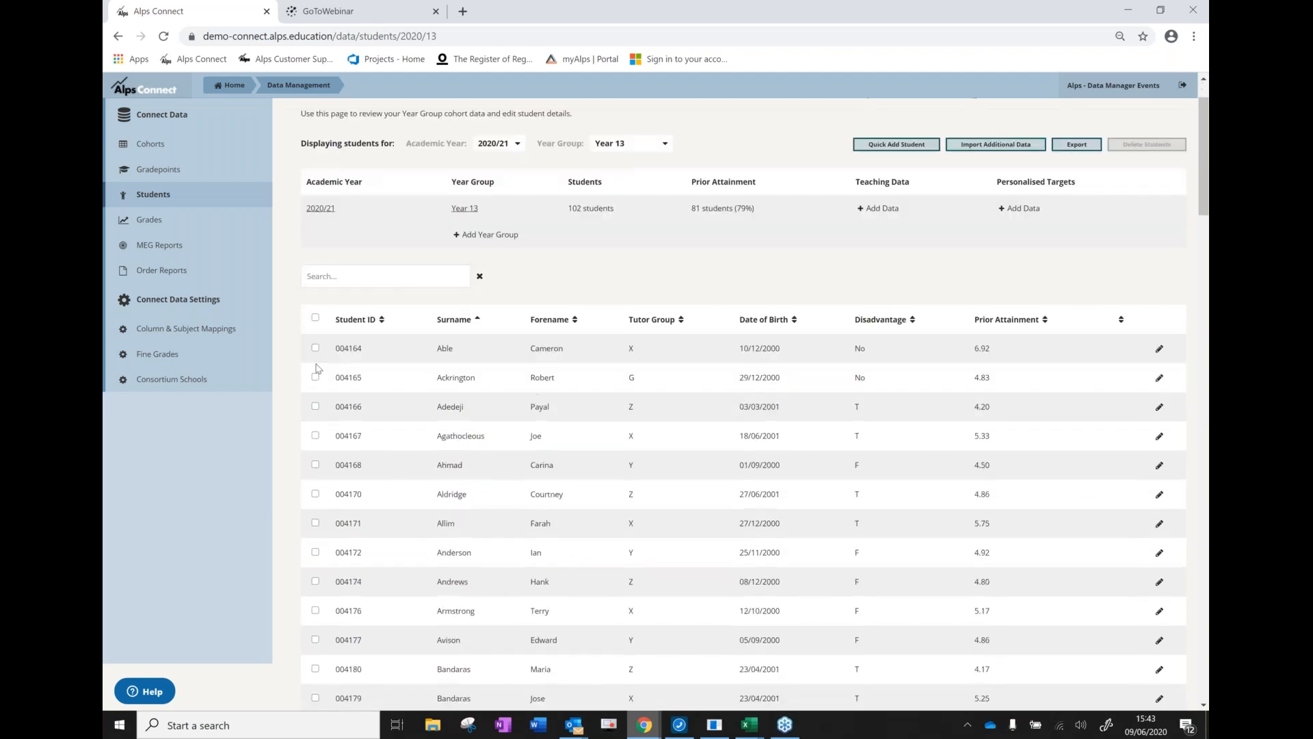
Delete the first and third students from the 2020/21 Year 13 student list and check the cohort's student count
left_click(316, 350)
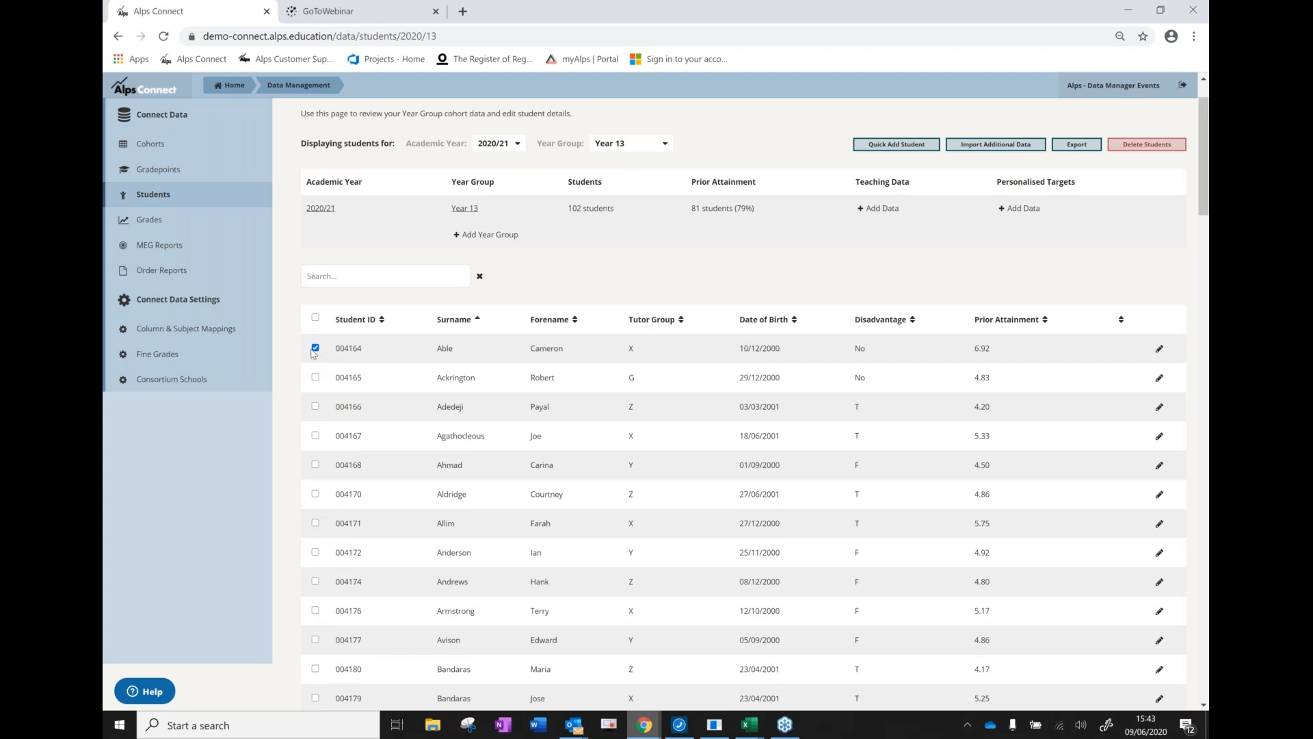
left_click(316, 407)
scroll(711, 426, "up", 1)
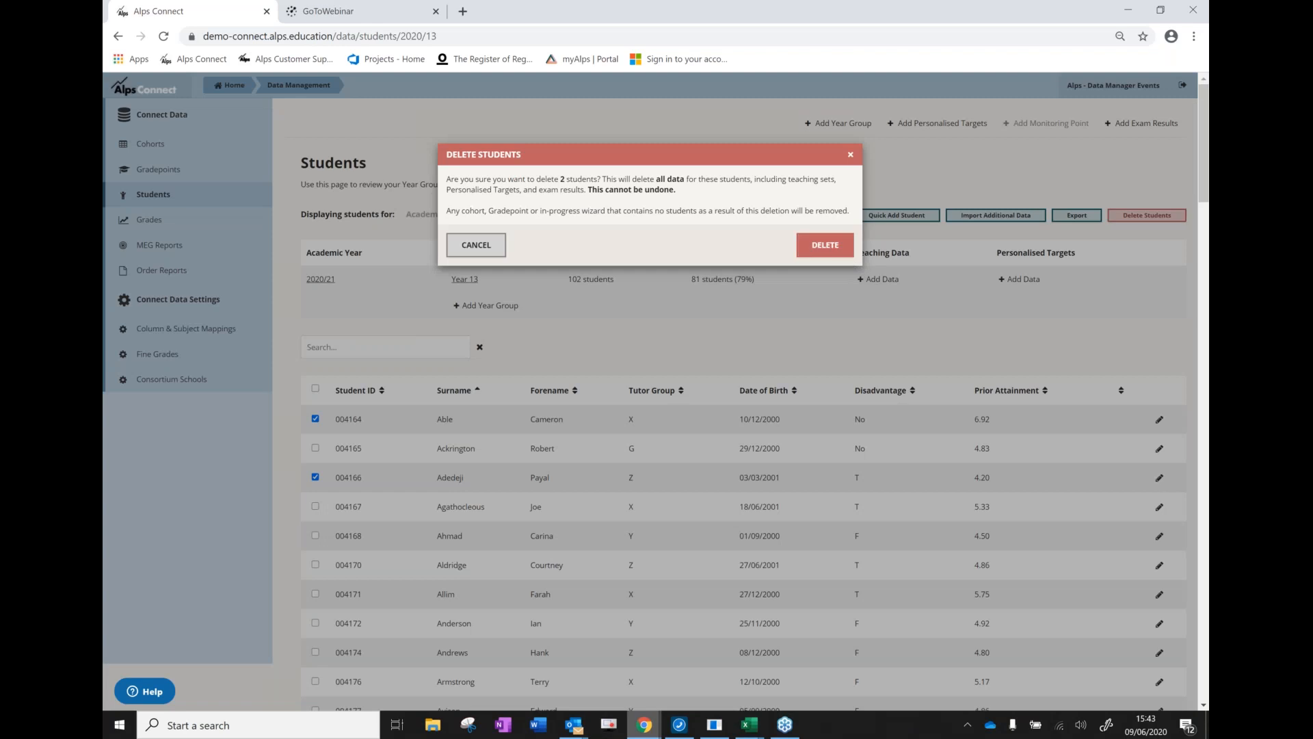
left_click(817, 244)
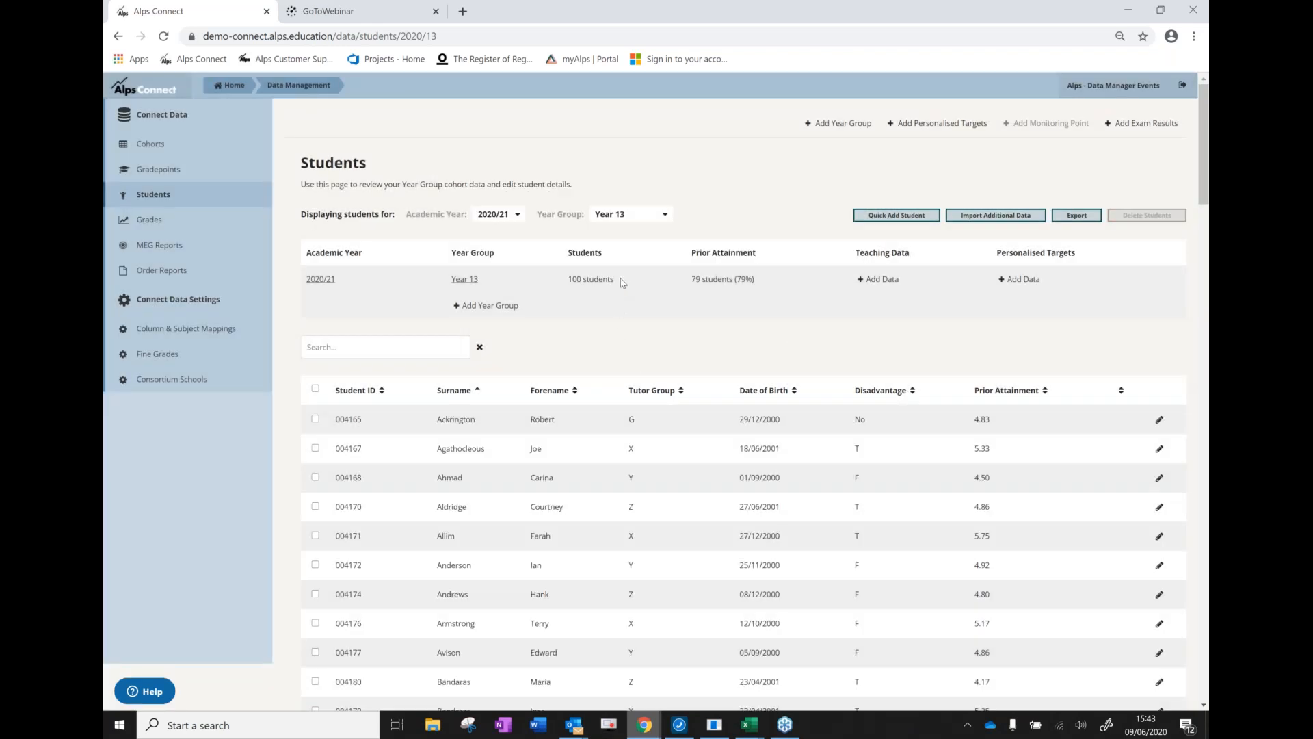
left_click_drag(622, 280, 569, 278)
left_click(592, 289)
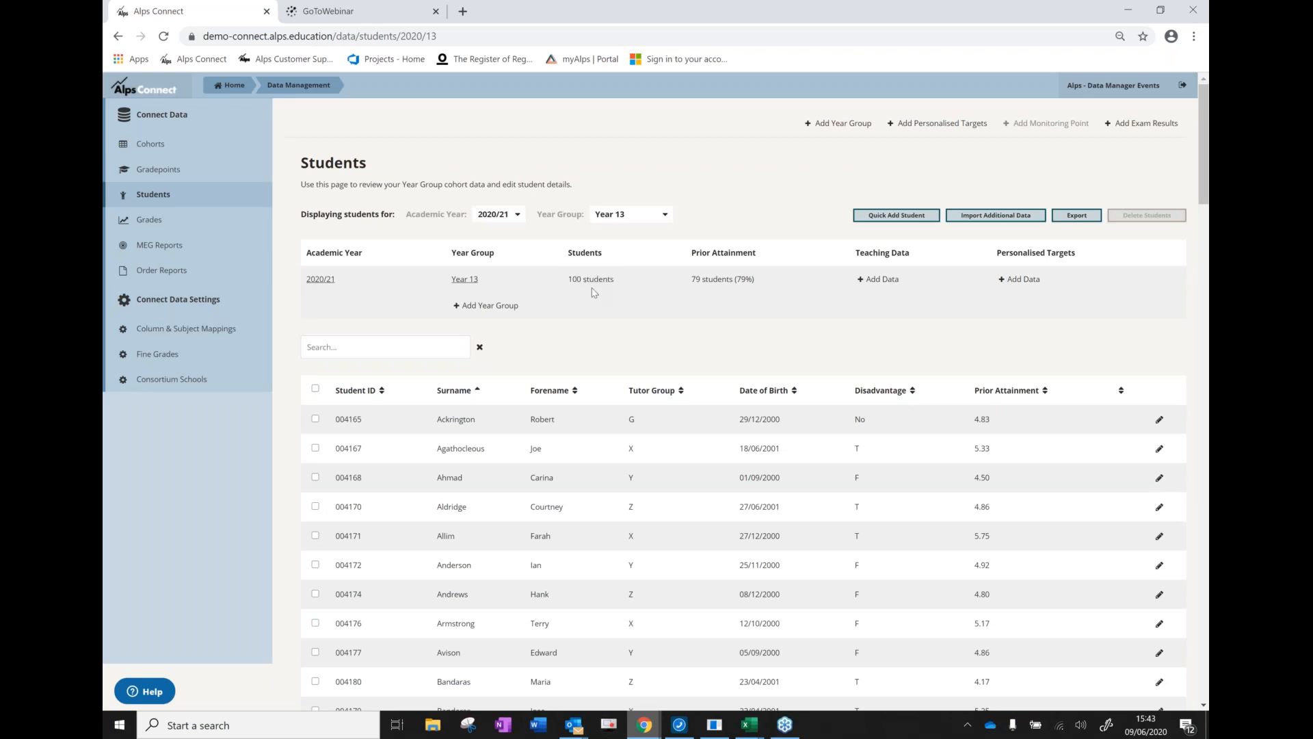
From the cohorts overview, start a student data import for Year 12 in 2020/21 and show the Excel preparation instructions
left_click(203, 151)
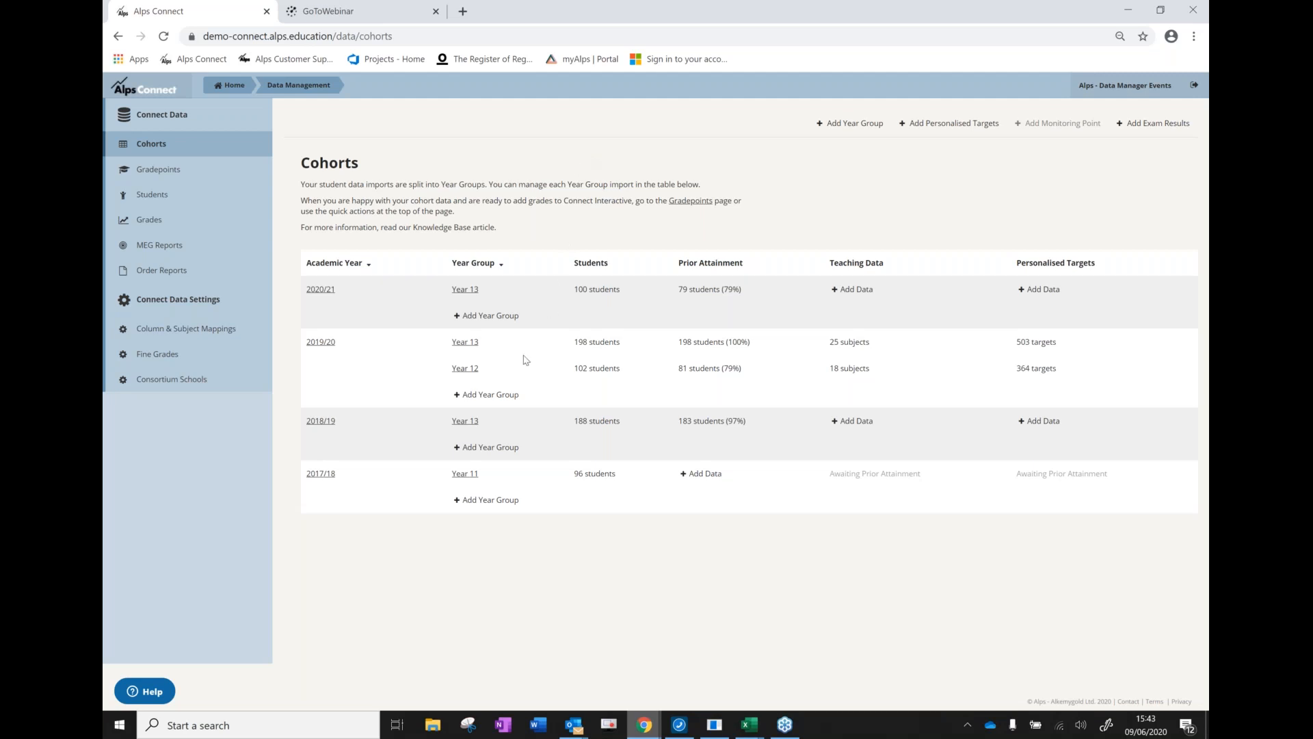
left_click(498, 320)
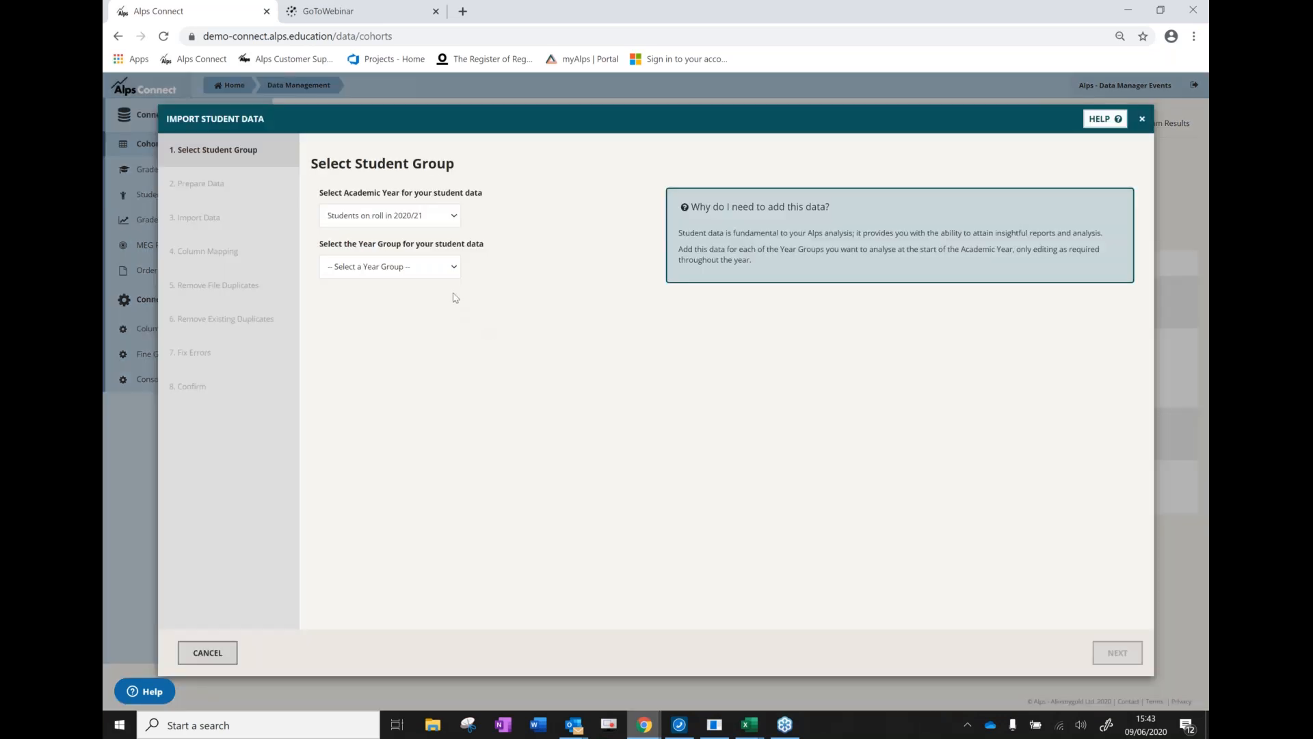
left_click(456, 272)
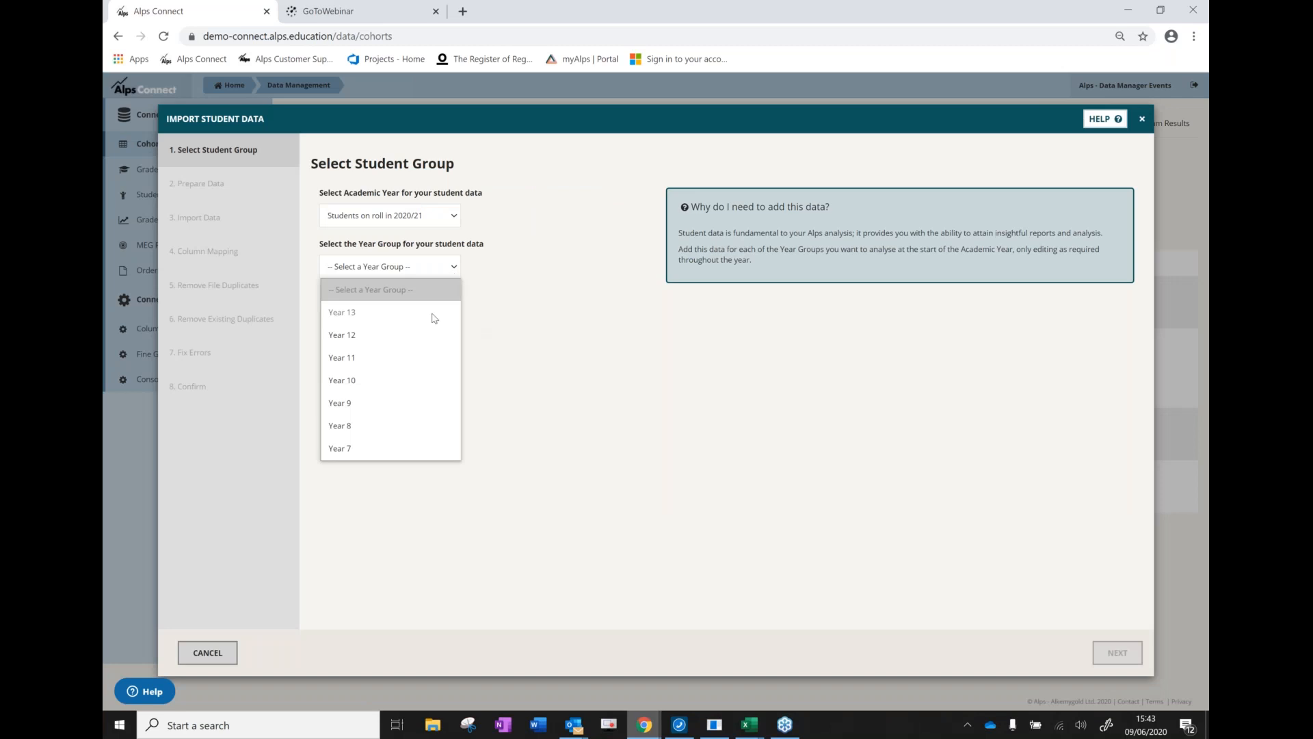
left_click(375, 340)
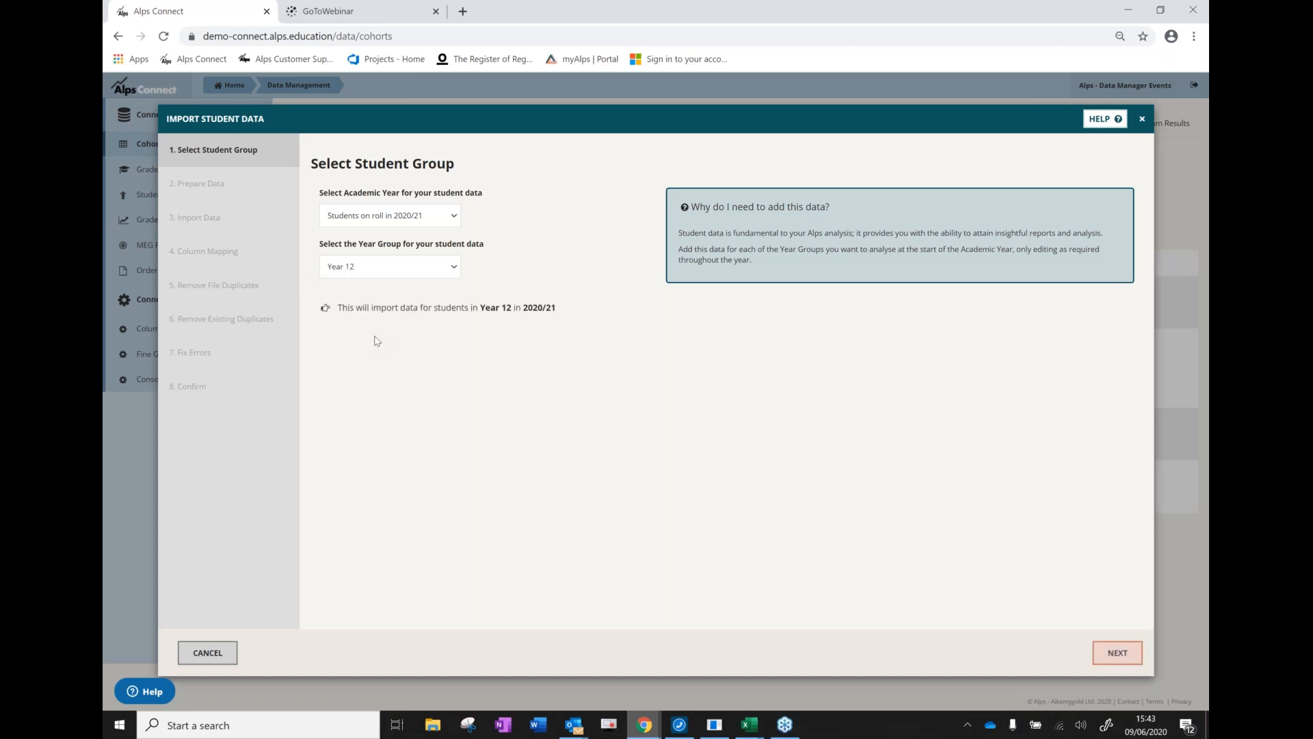
left_click(1117, 654)
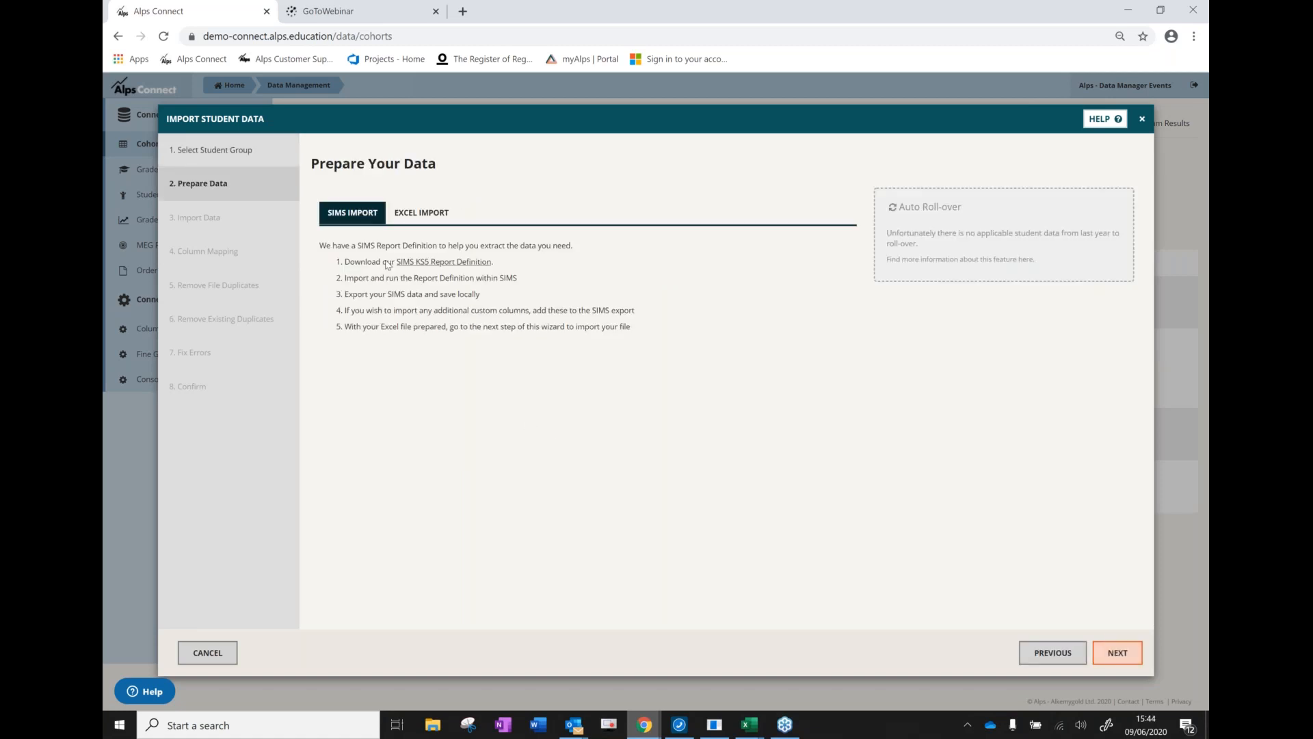
left_click(424, 213)
left_click(439, 217)
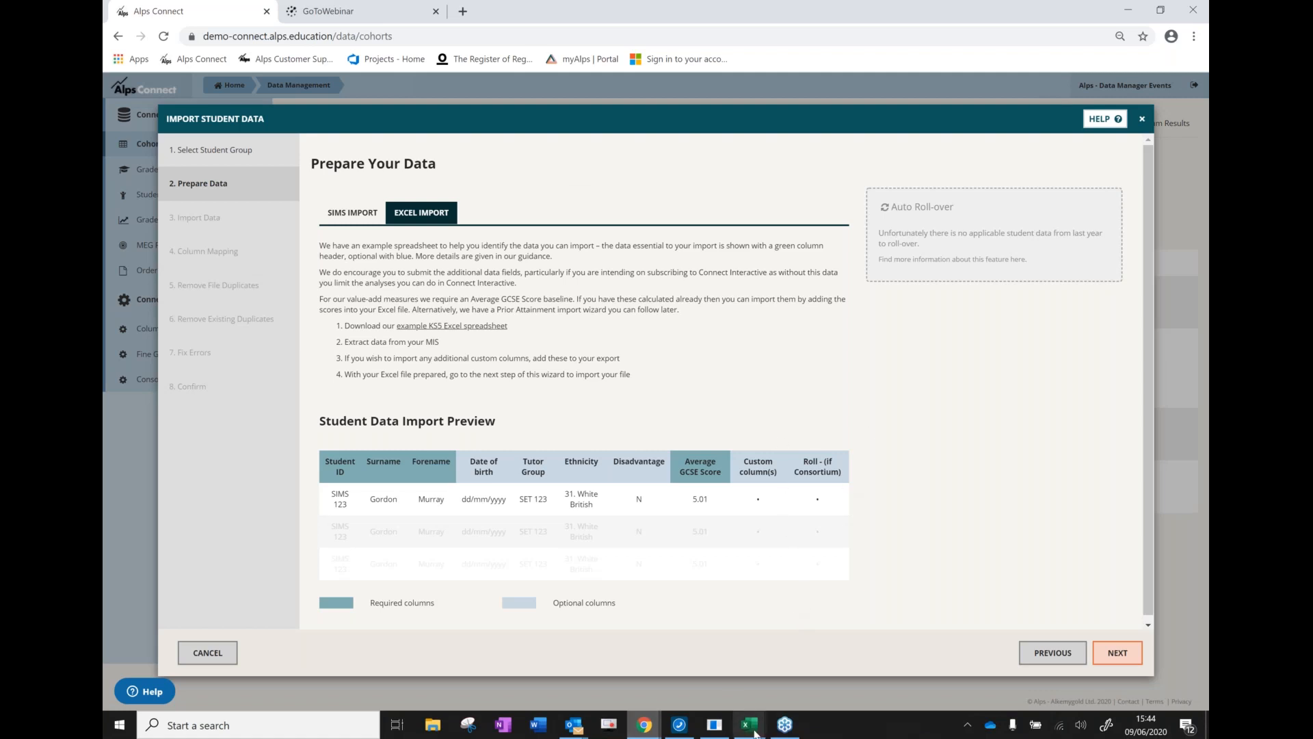
Switch to the 20.21 Year 12 Import workbook in Excel and examine the Student Data columns from Adno to DOB
mouse_move(750, 723)
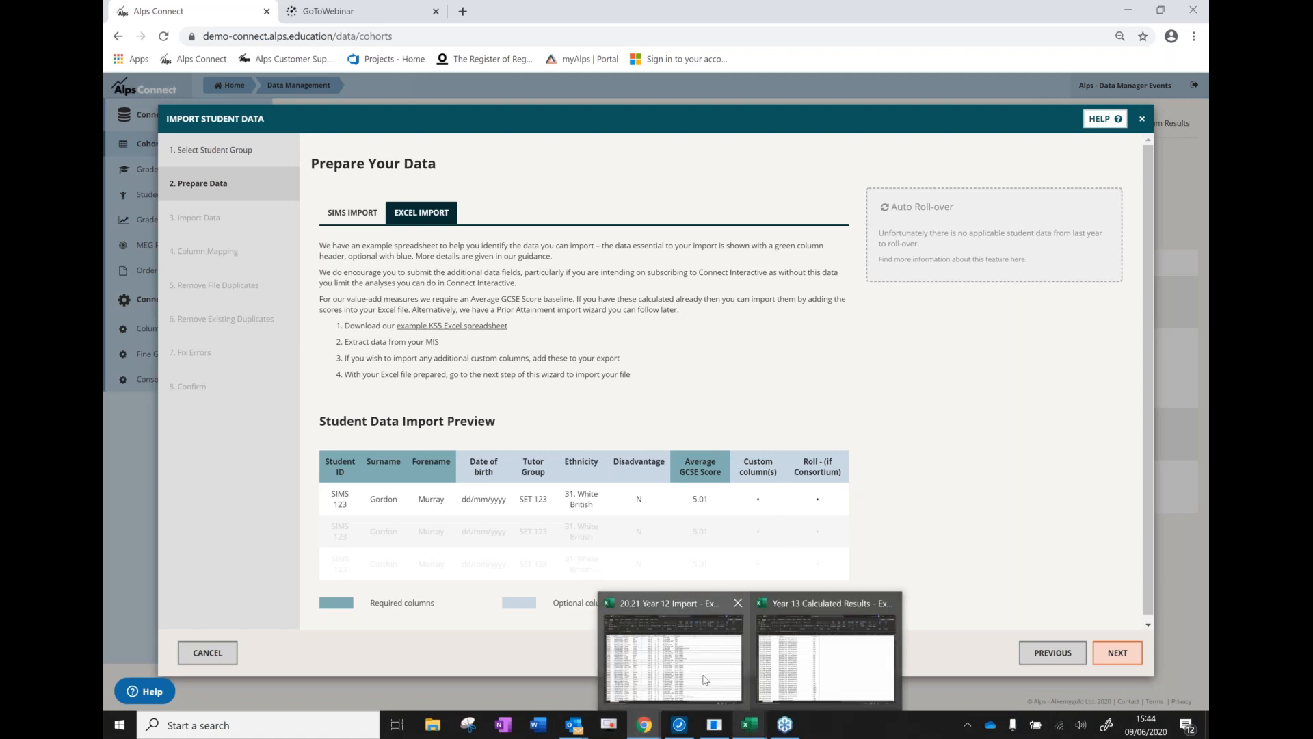
left_click(704, 679)
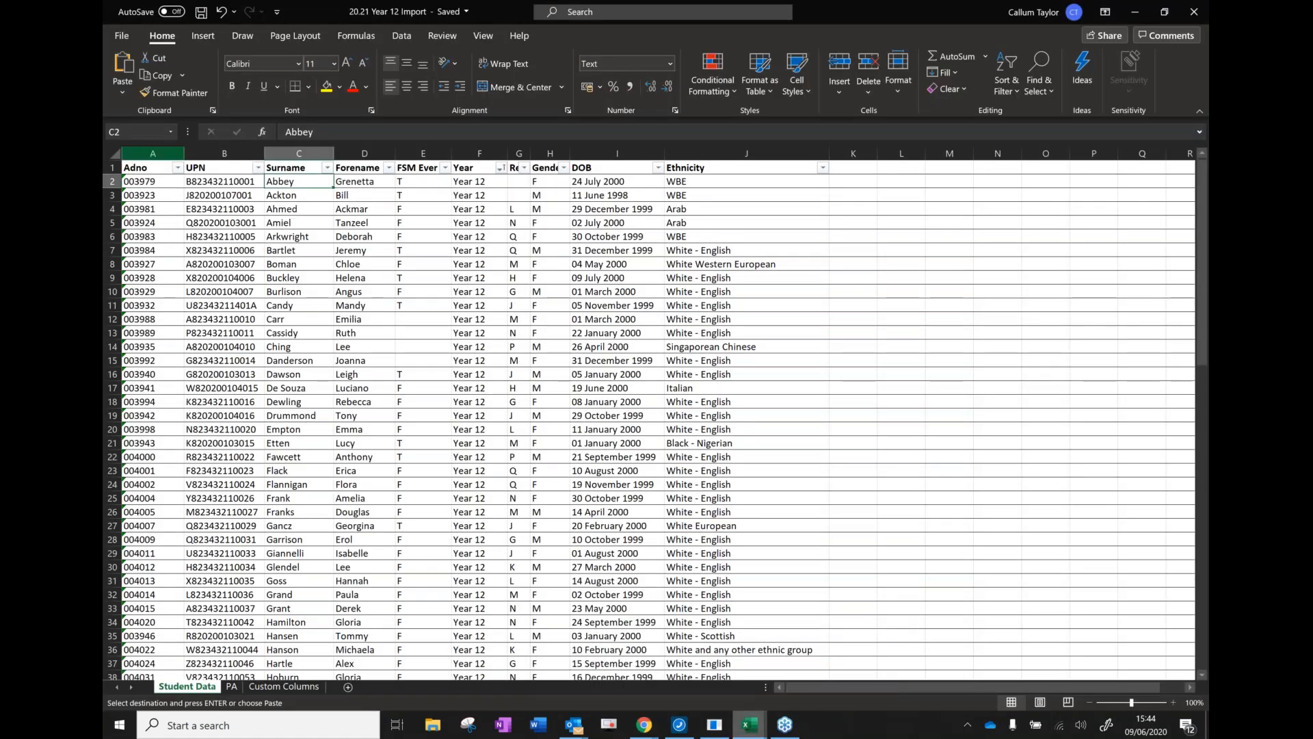
left_click(152, 153)
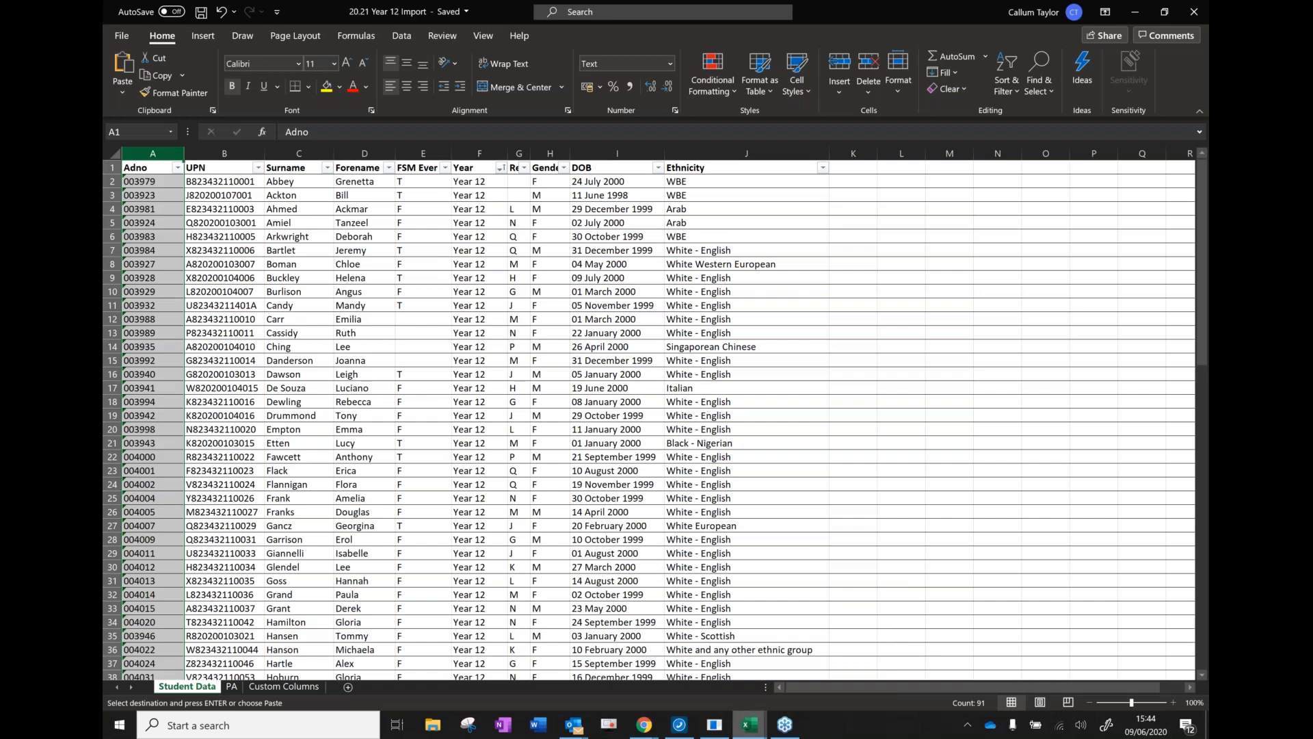
left_click(309, 152)
left_click_drag(350, 154, 359, 153)
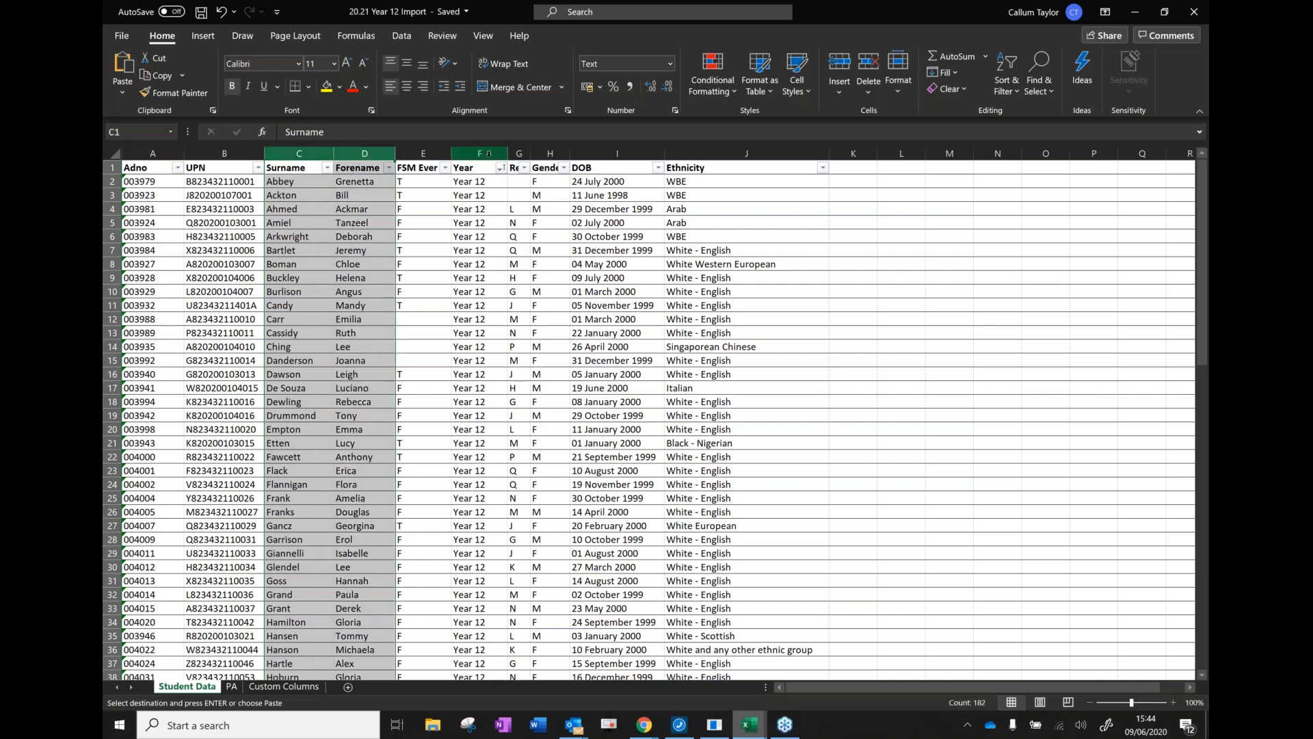
left_click(423, 154)
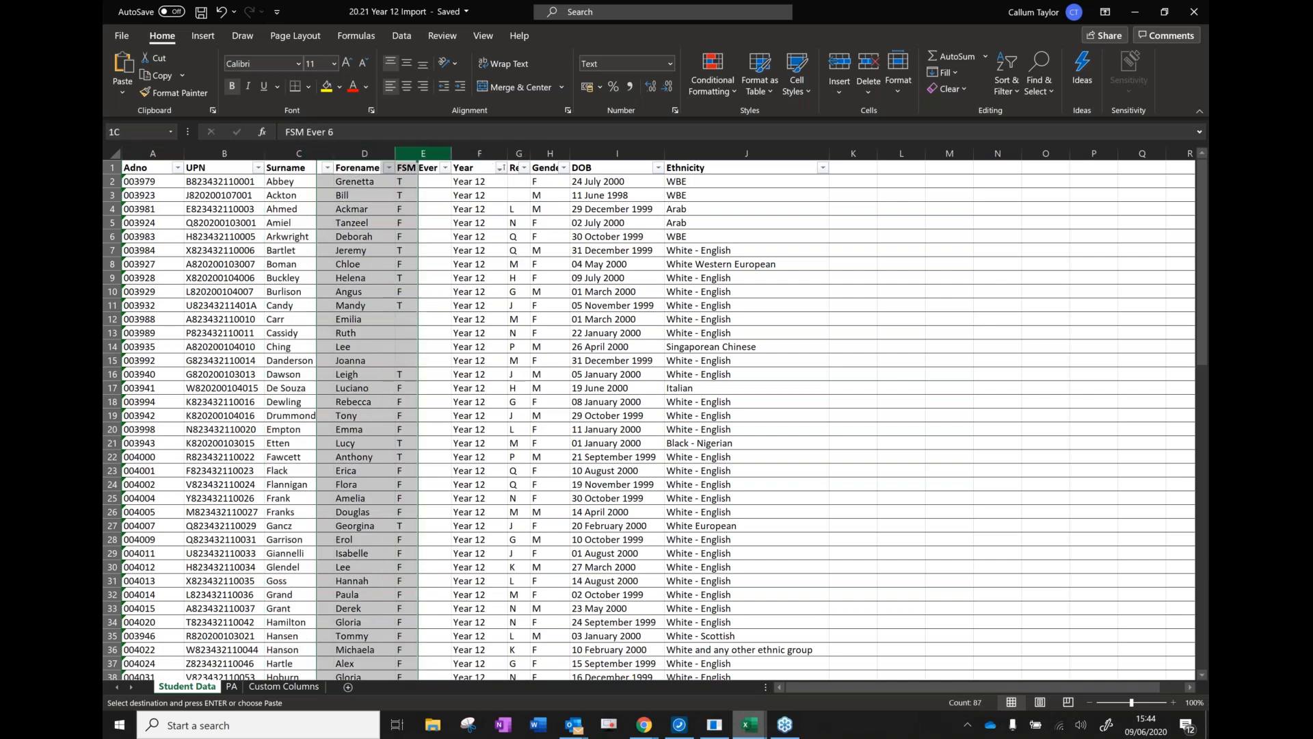
left_click(479, 153)
left_click(519, 153)
left_click(549, 153)
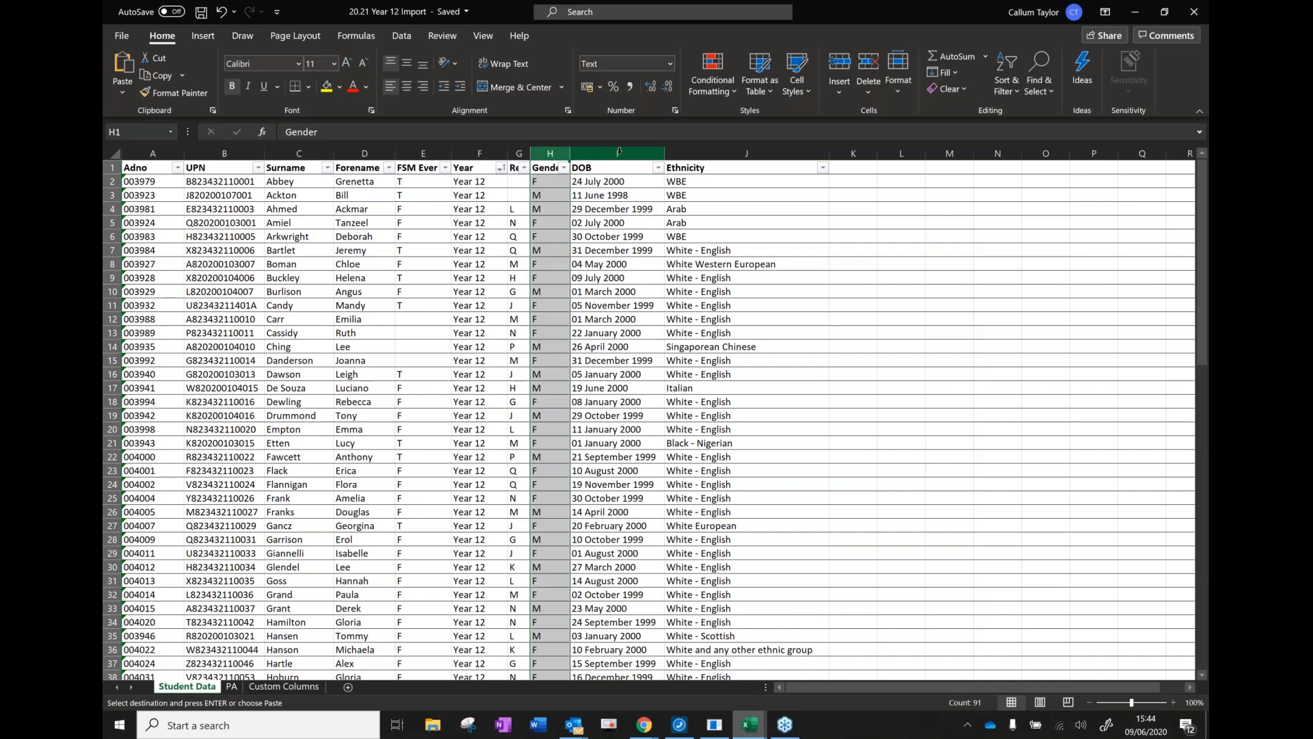
left_click(619, 152)
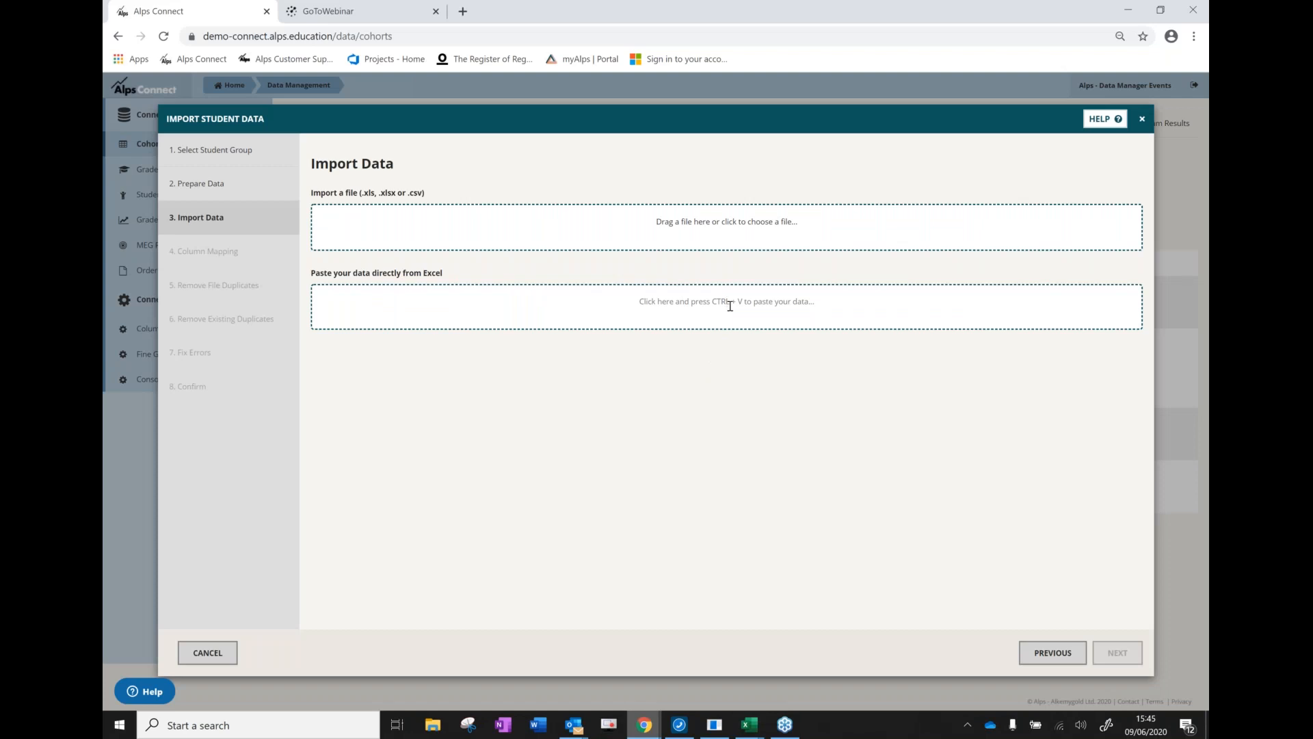
Back in Alps Connect, paste the copied Year 12 student data into the import and review its column mapping
key("ctrl+v")
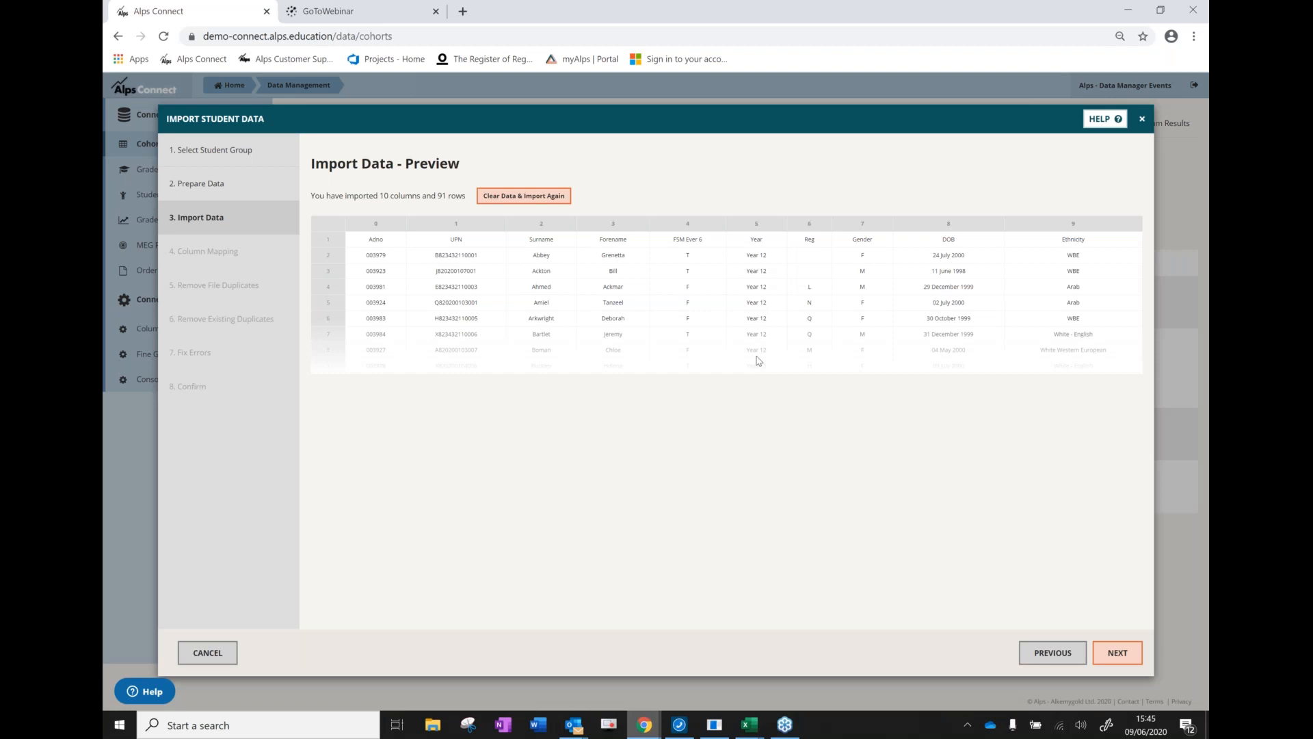
left_click(1118, 653)
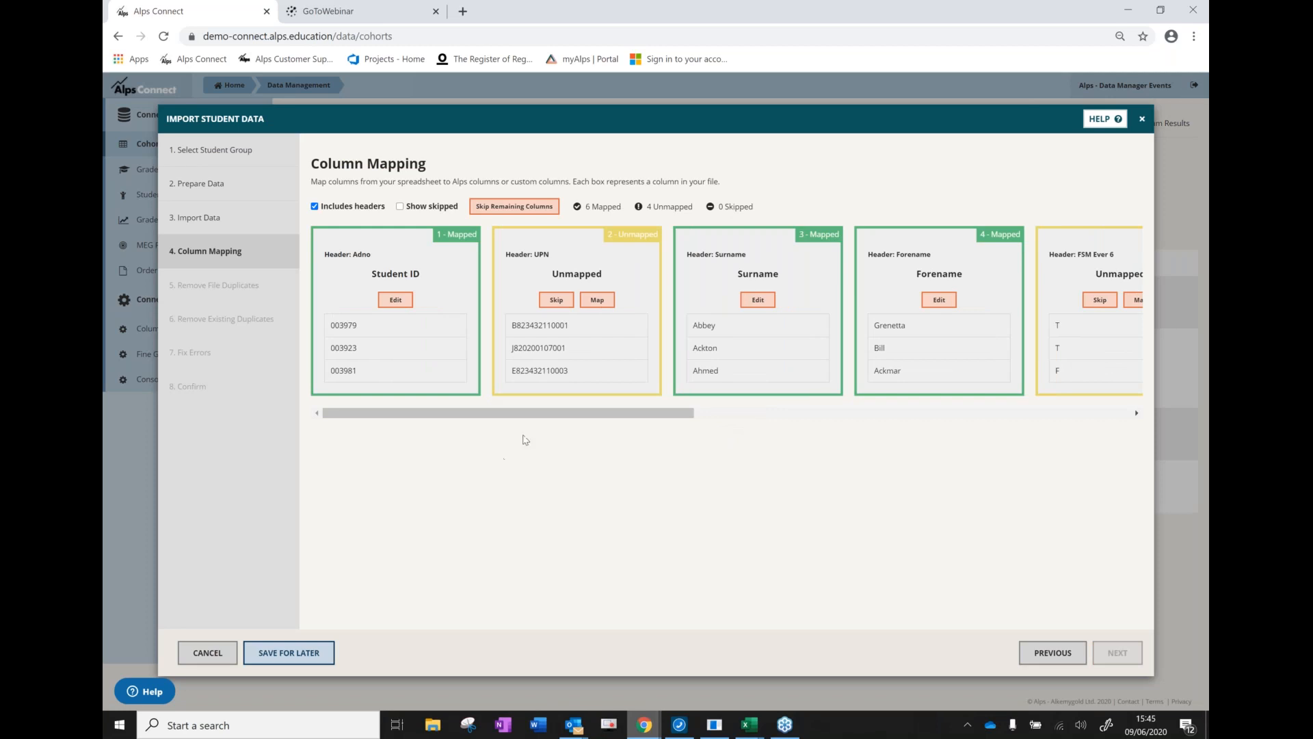
left_click_drag(542, 413, 863, 418)
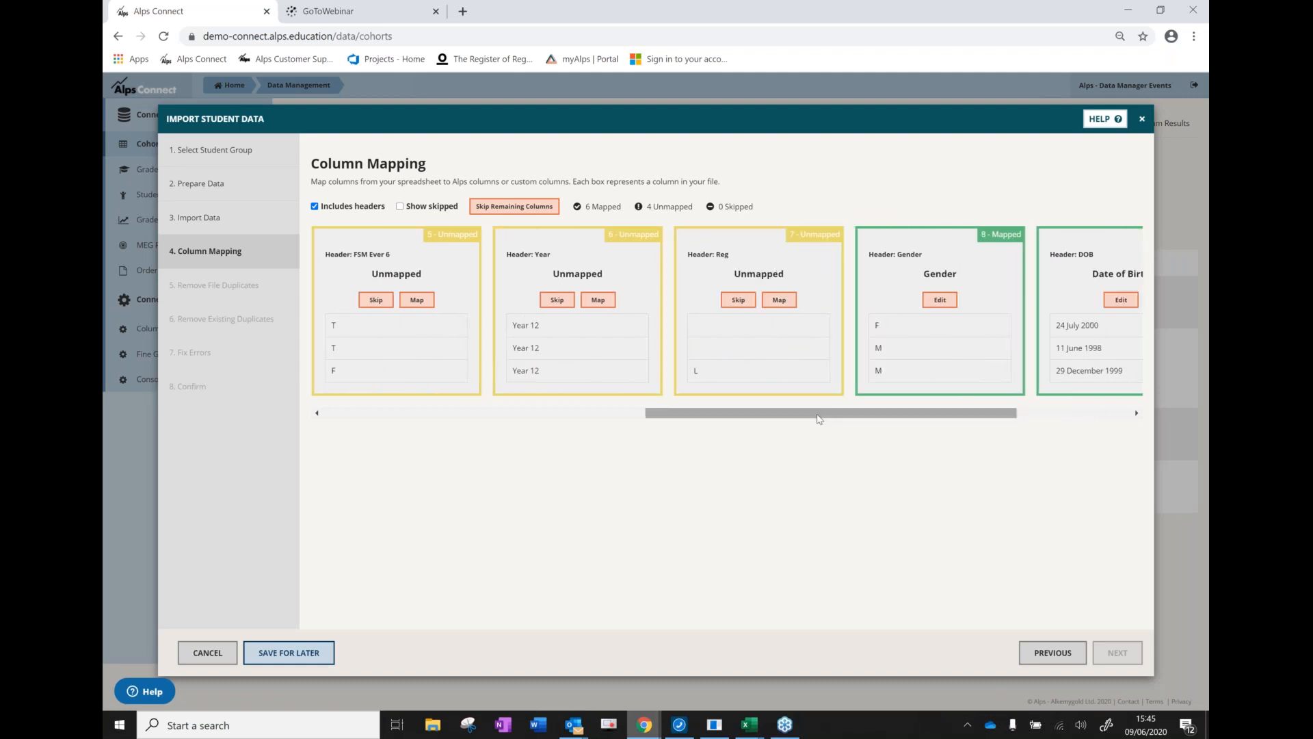
left_click_drag(763, 418, 441, 419)
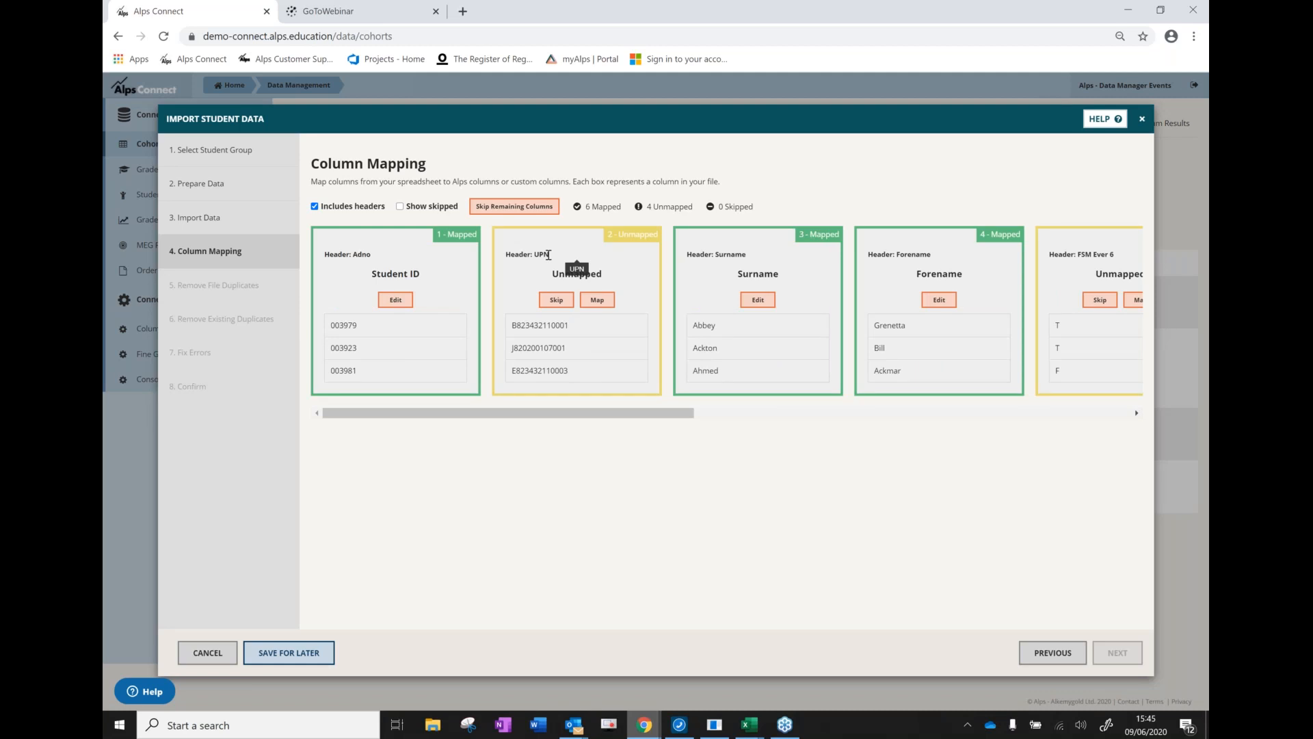
Skip the UPN column and map the FSM Ever 6 column to Disadvantage
left_click(556, 300)
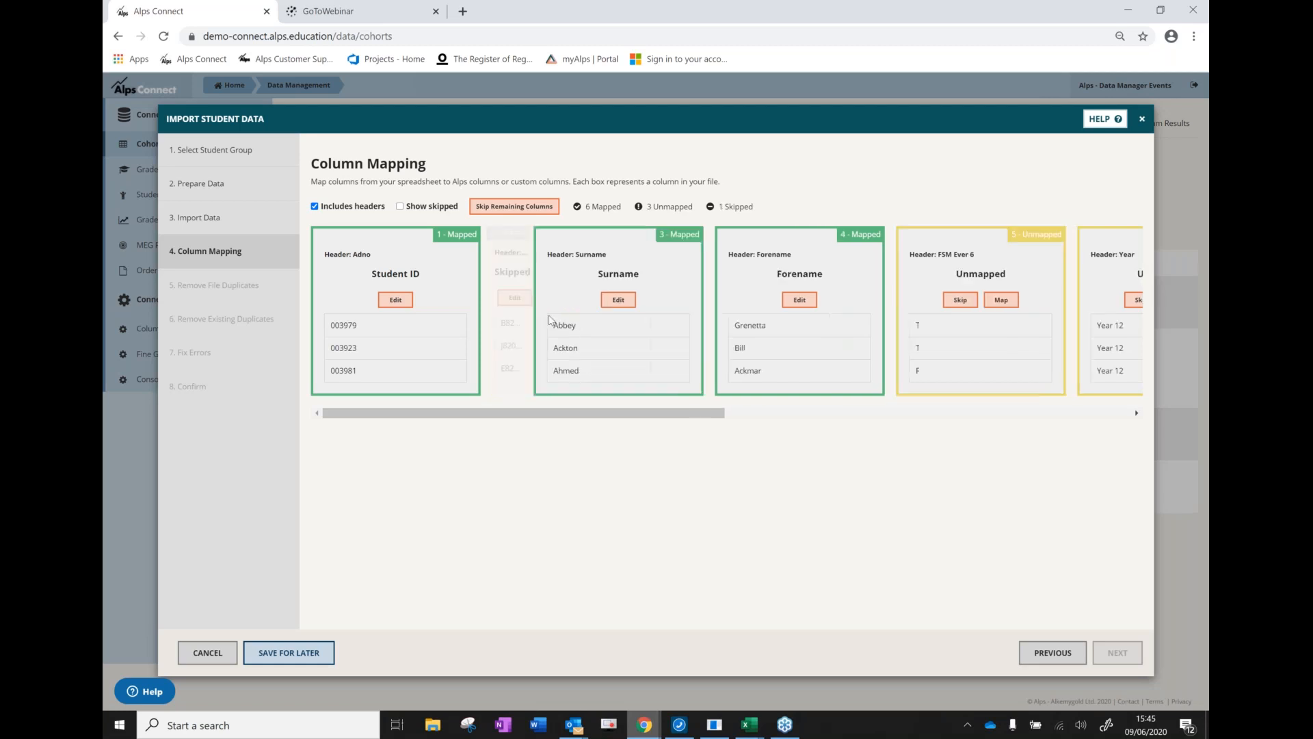
left_click_drag(570, 421, 708, 435)
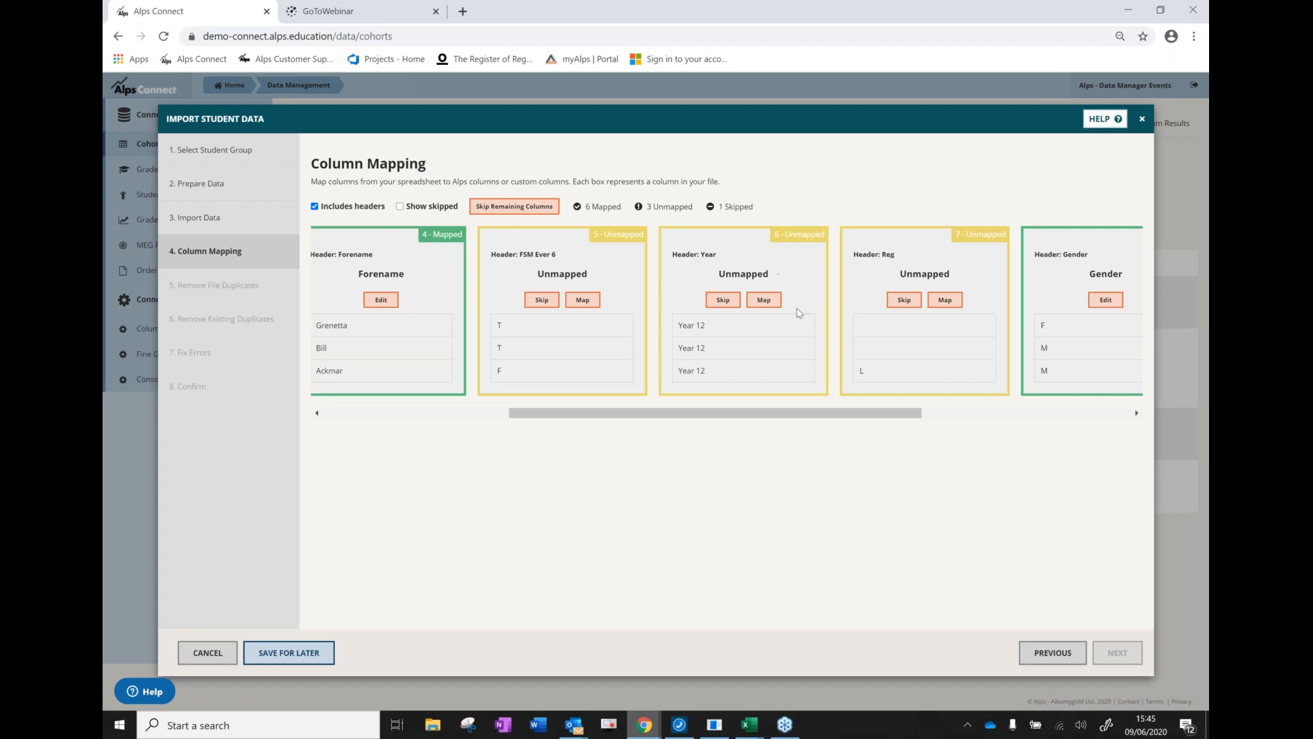
left_click_drag(558, 255, 502, 257)
left_click(565, 254)
left_click(583, 299)
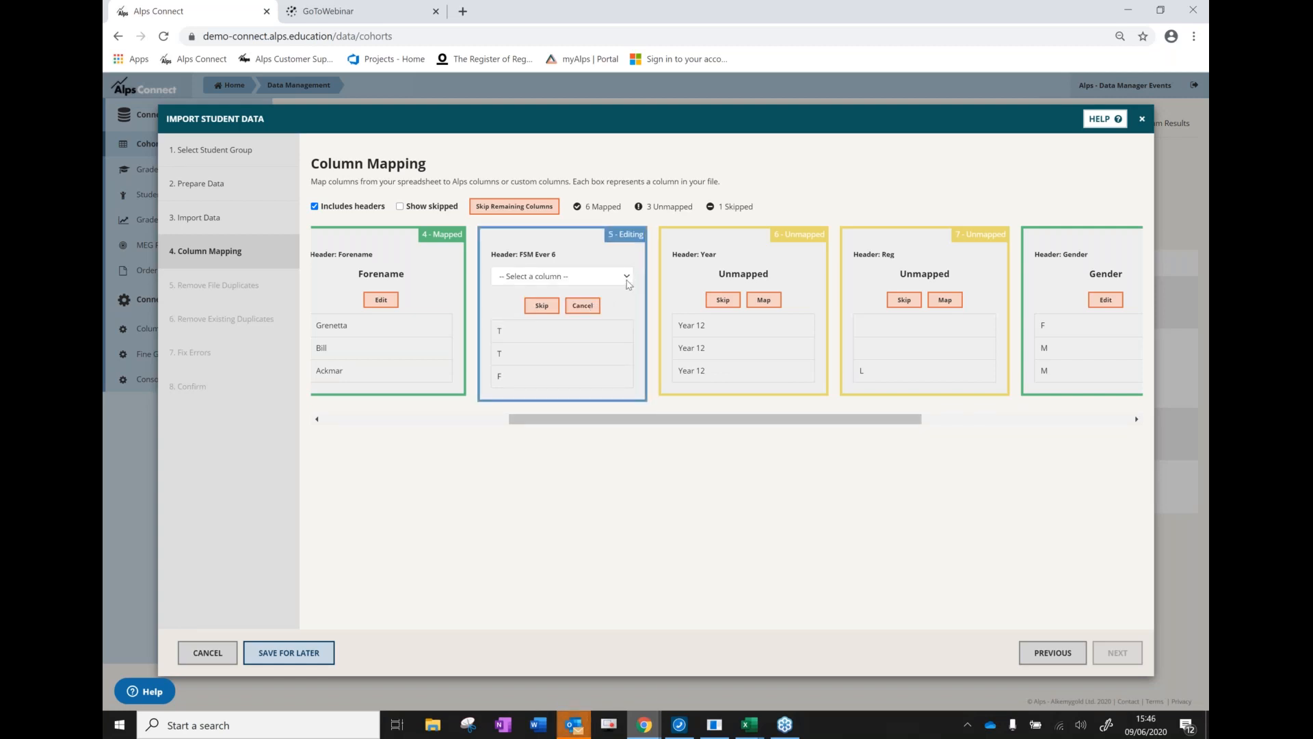
left_click(626, 277)
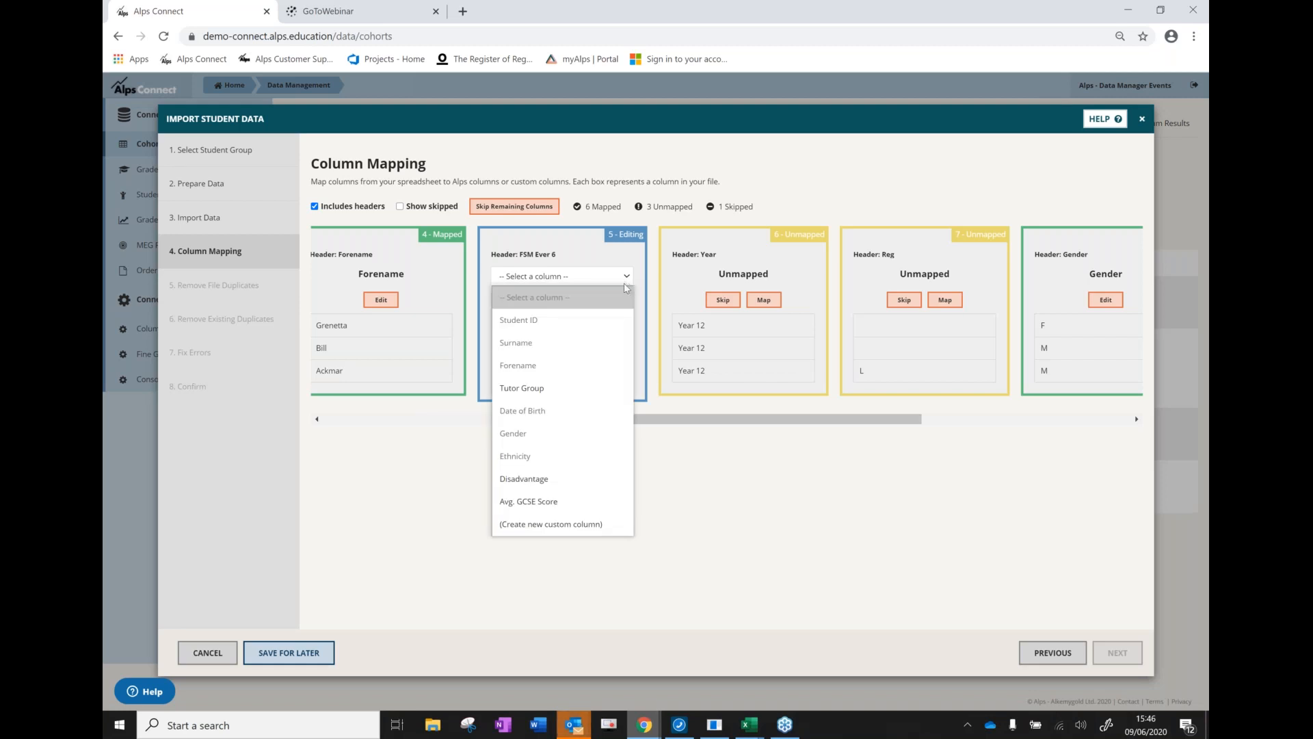
left_click(532, 480)
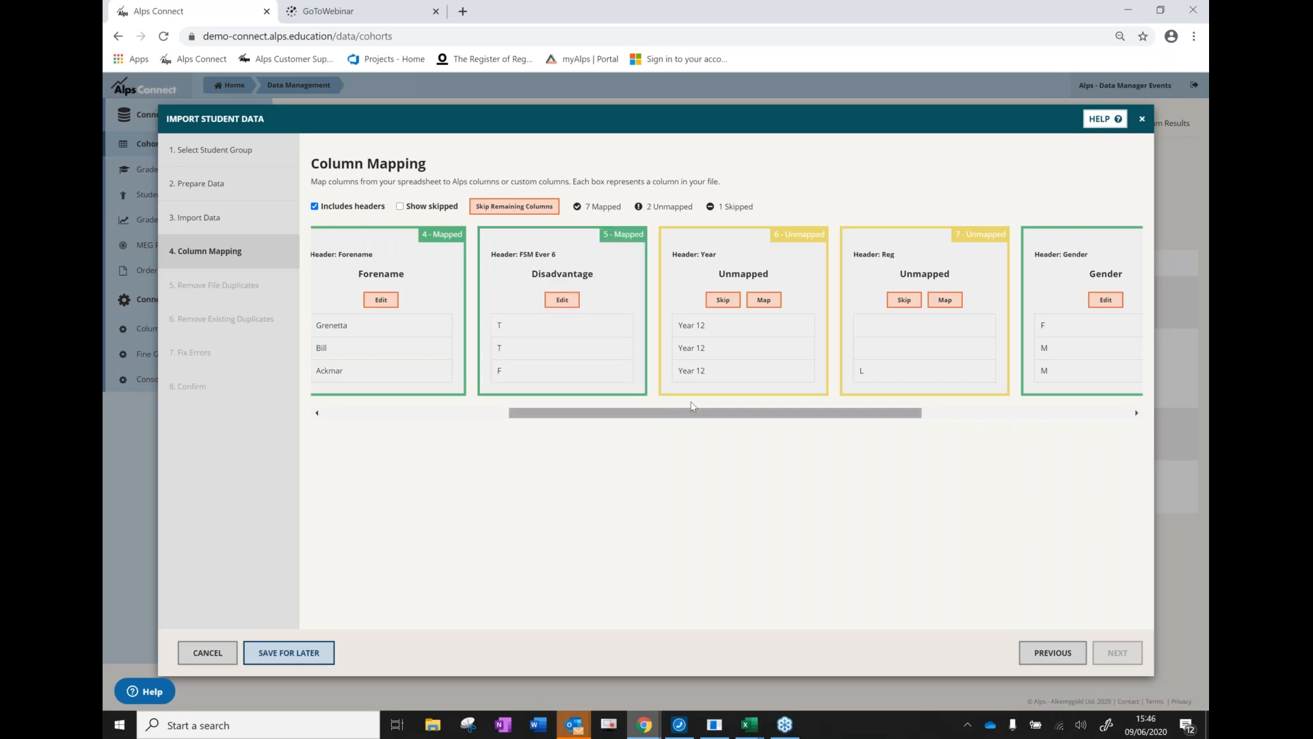
Map the Reg column to Tutor Group and skip the Year column to complete the column mapping
left_click_drag(726, 415, 795, 427)
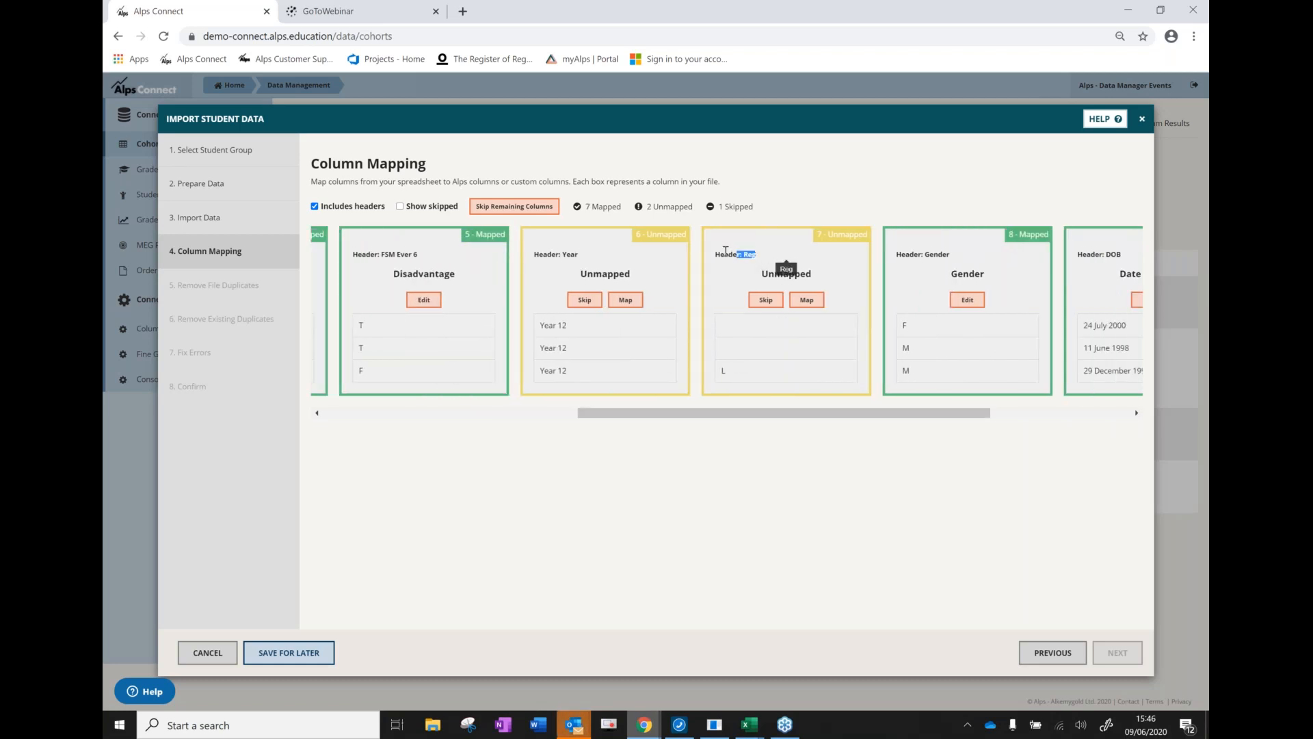
left_click(807, 300)
left_click(852, 278)
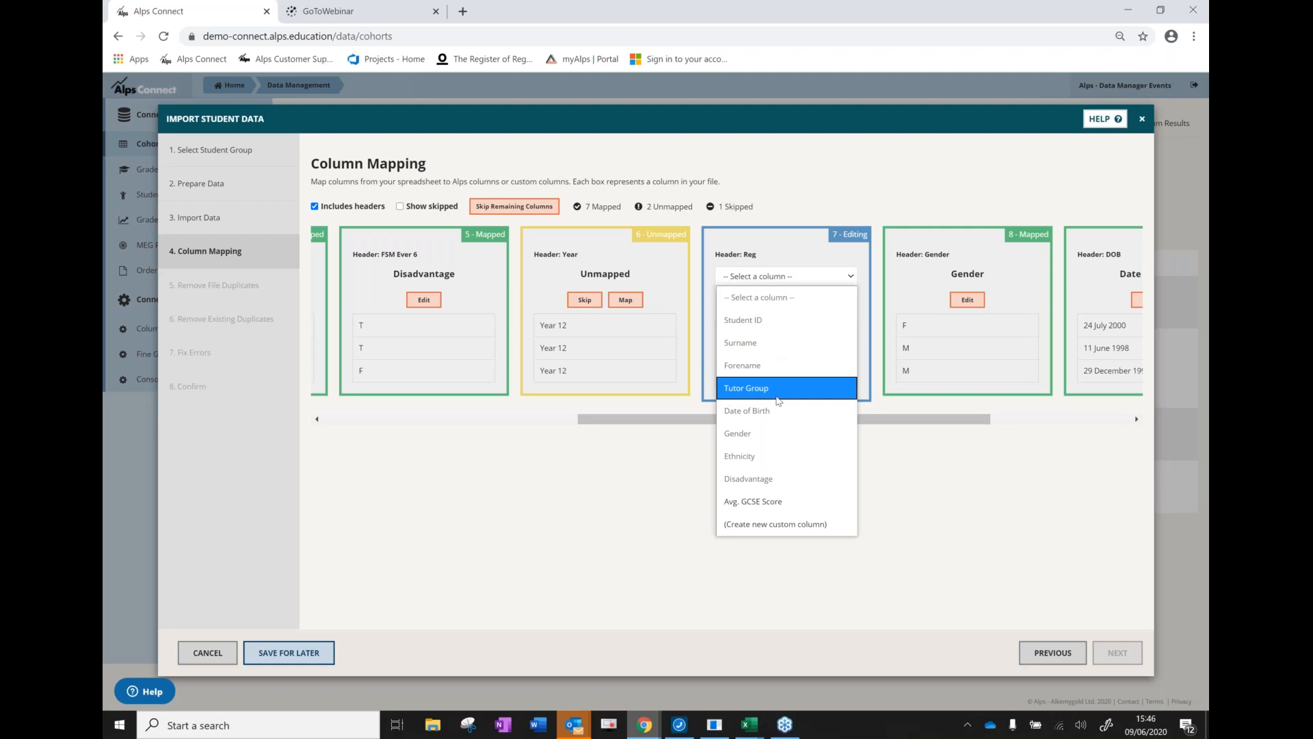
left_click(795, 395)
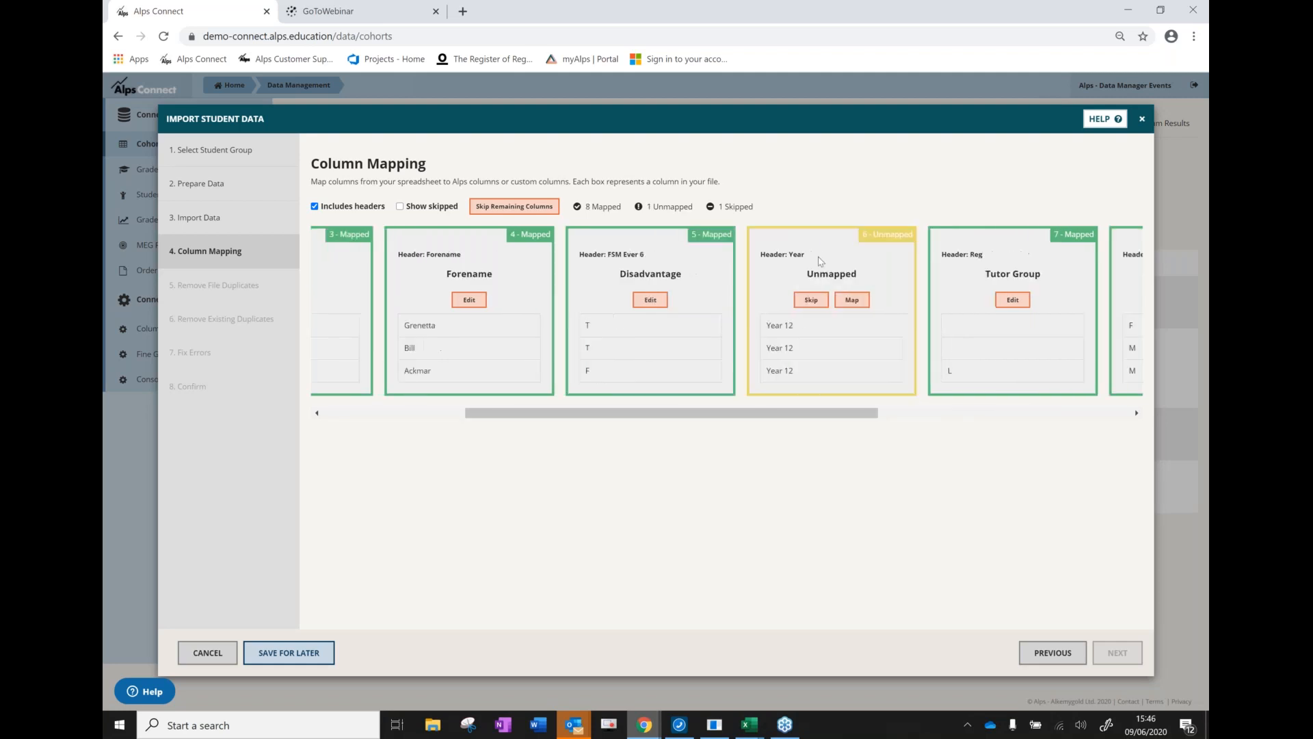
left_click(811, 305)
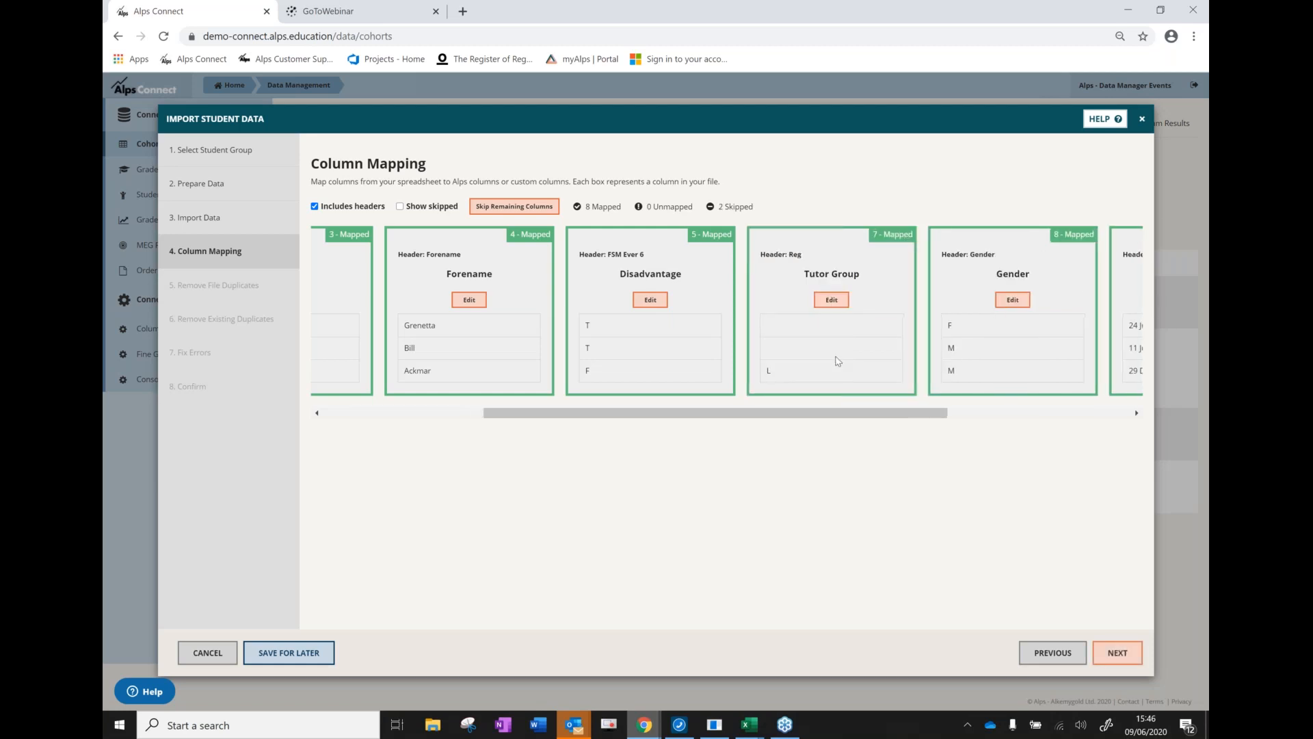
left_click(1118, 653)
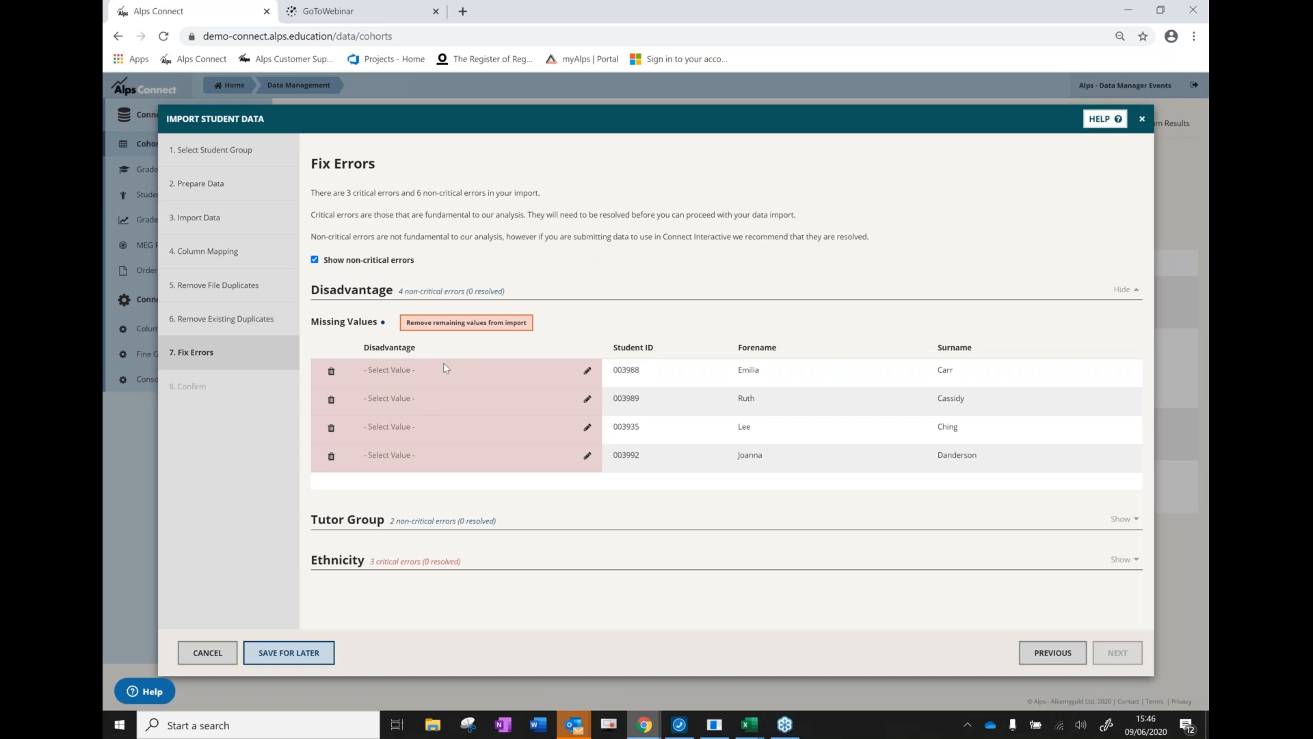
Resolve the critical Ethnicity errors by mapping the unrecognised value WBE to 31 - White British
left_click(413, 560)
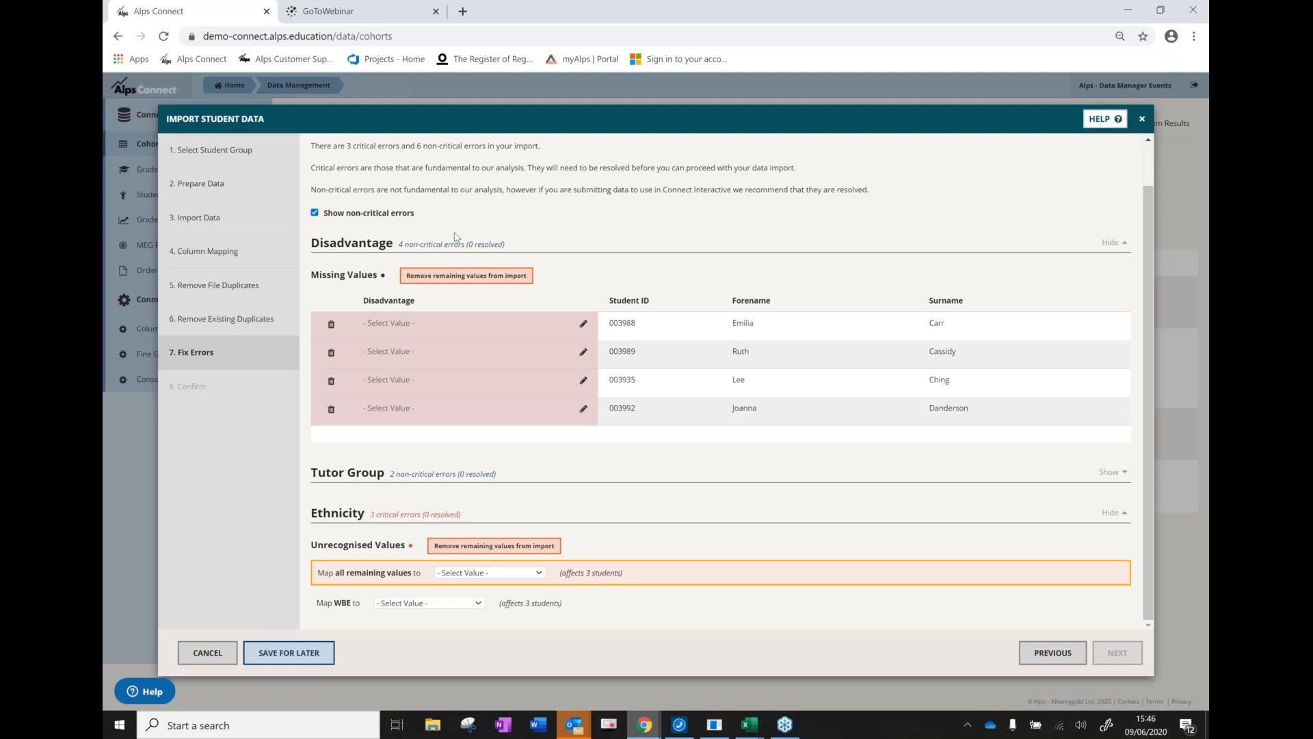
left_click(455, 239)
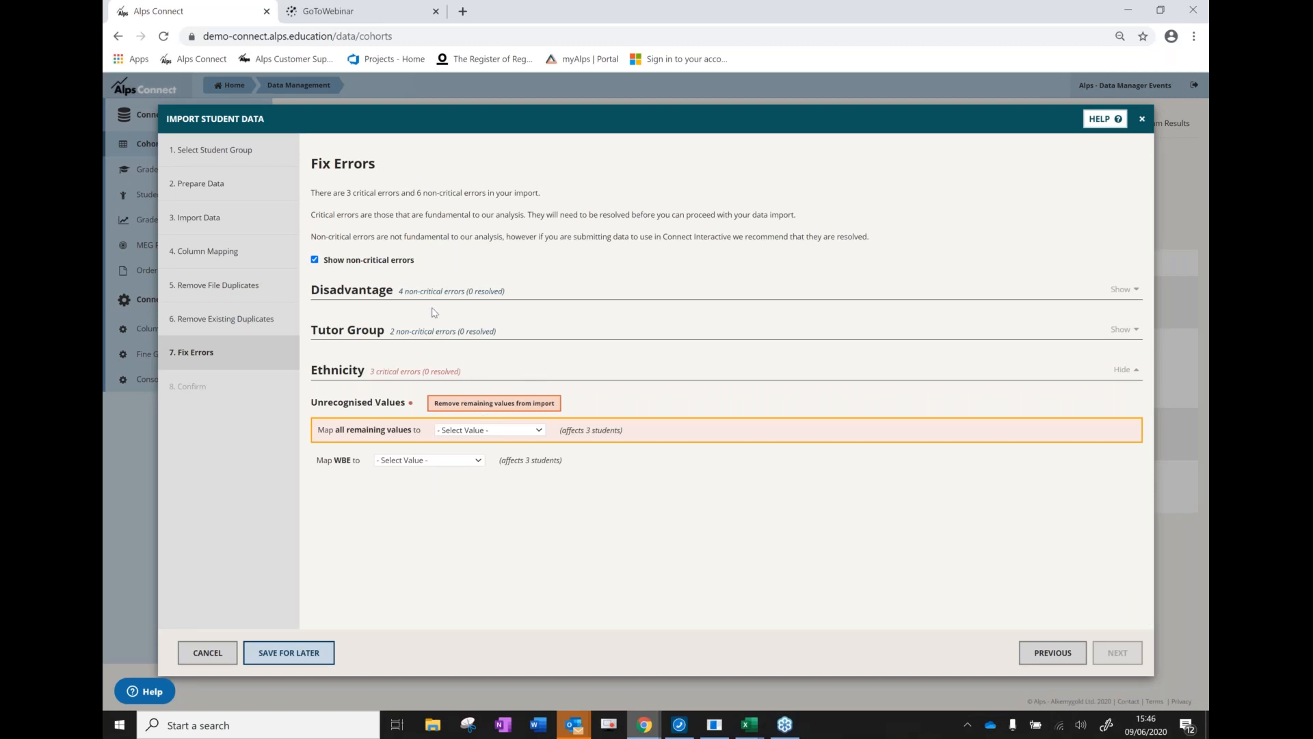
double_click(1119, 651)
left_click_drag(312, 402, 355, 401)
left_click(381, 401)
left_click_drag(328, 460, 351, 461)
left_click(351, 480)
left_click_drag(351, 460, 333, 460)
left_click(341, 458)
left_click(358, 496)
left_click(477, 462)
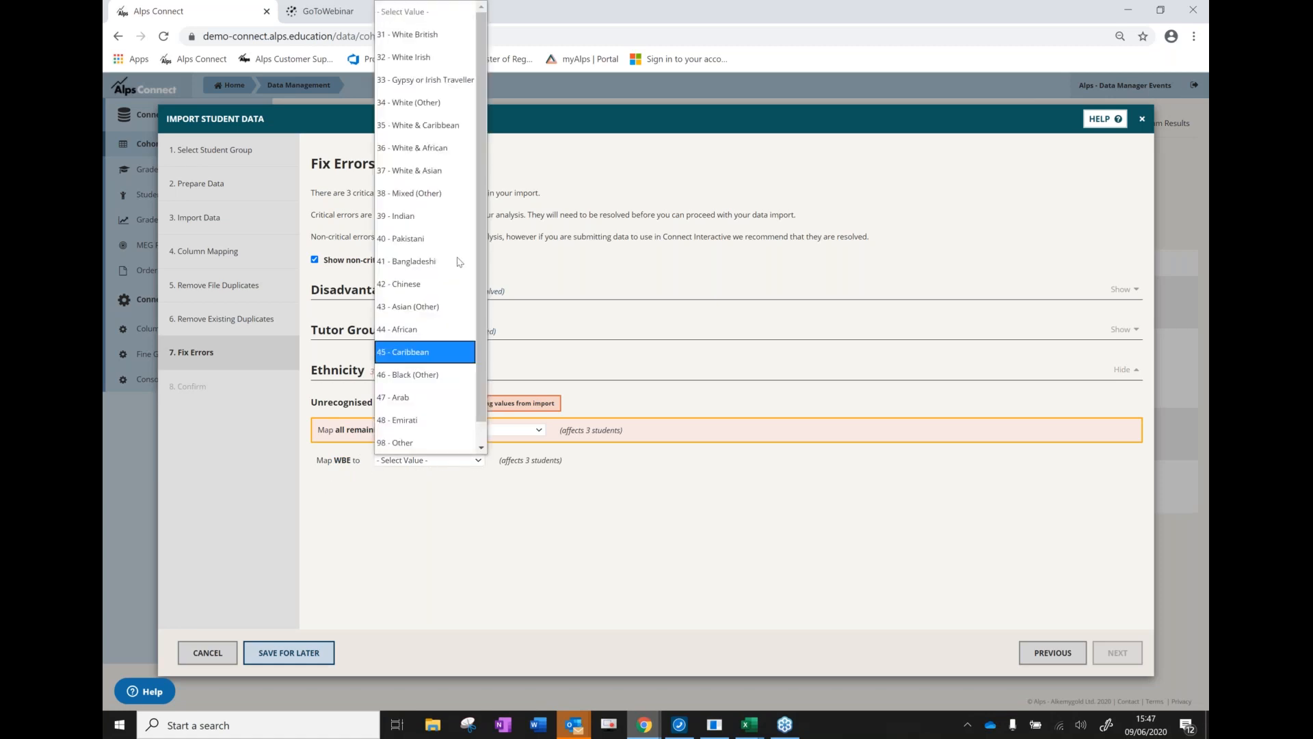
left_click(440, 36)
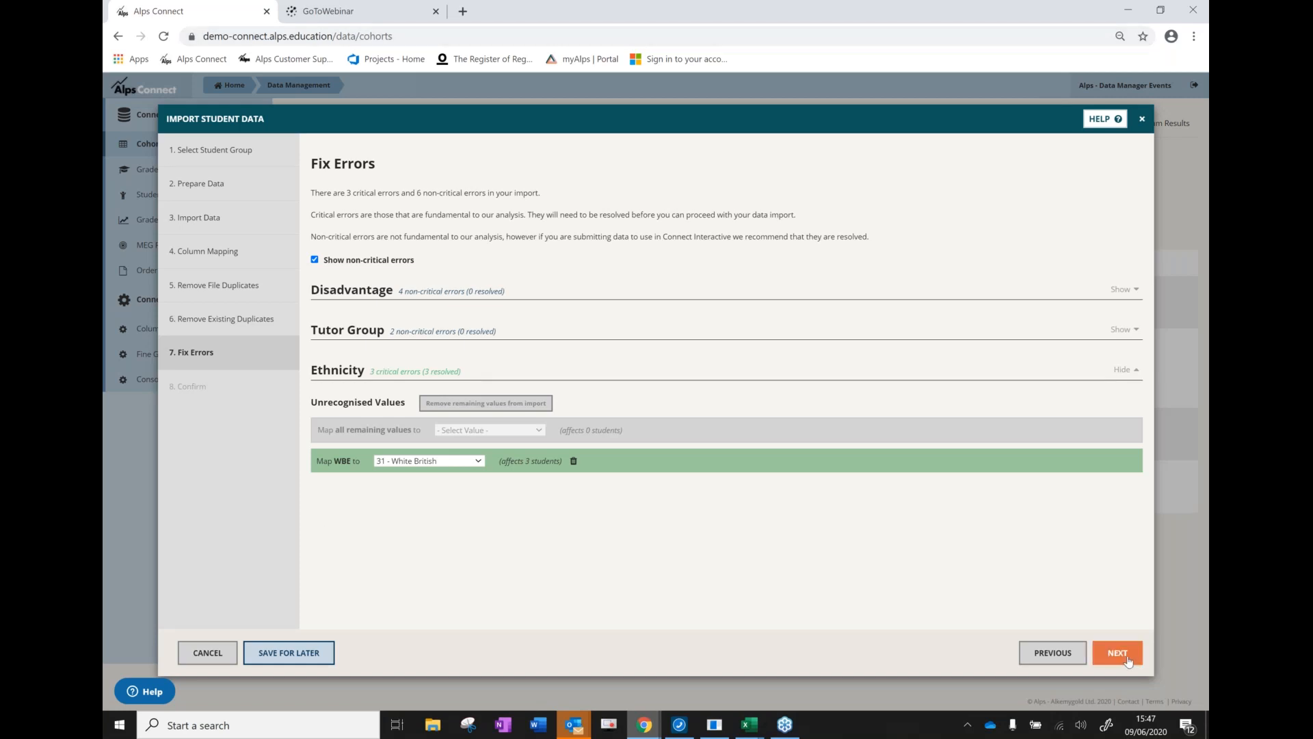
Expand the Tutor Group and Disadvantage errors and set the first listed student's missing Disadvantage value to No
left_click(416, 339)
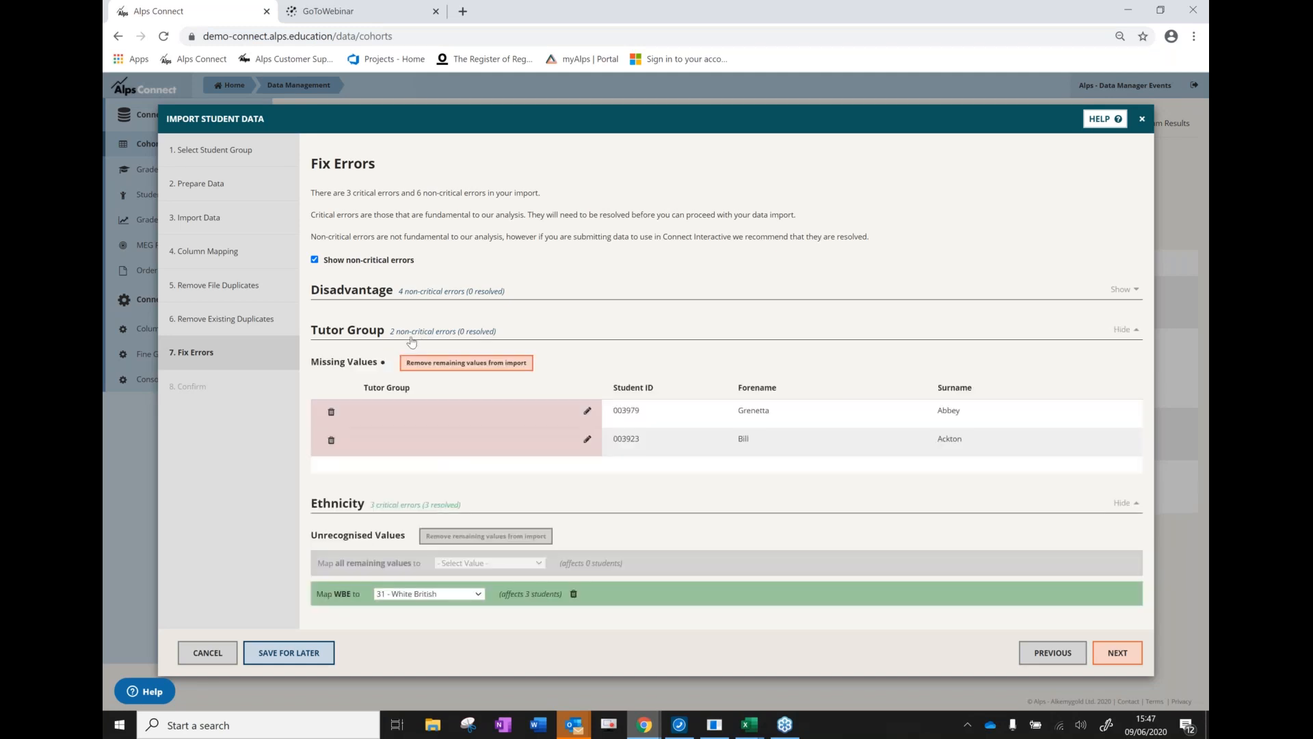
left_click(430, 292)
scroll(588, 330, "down", 1)
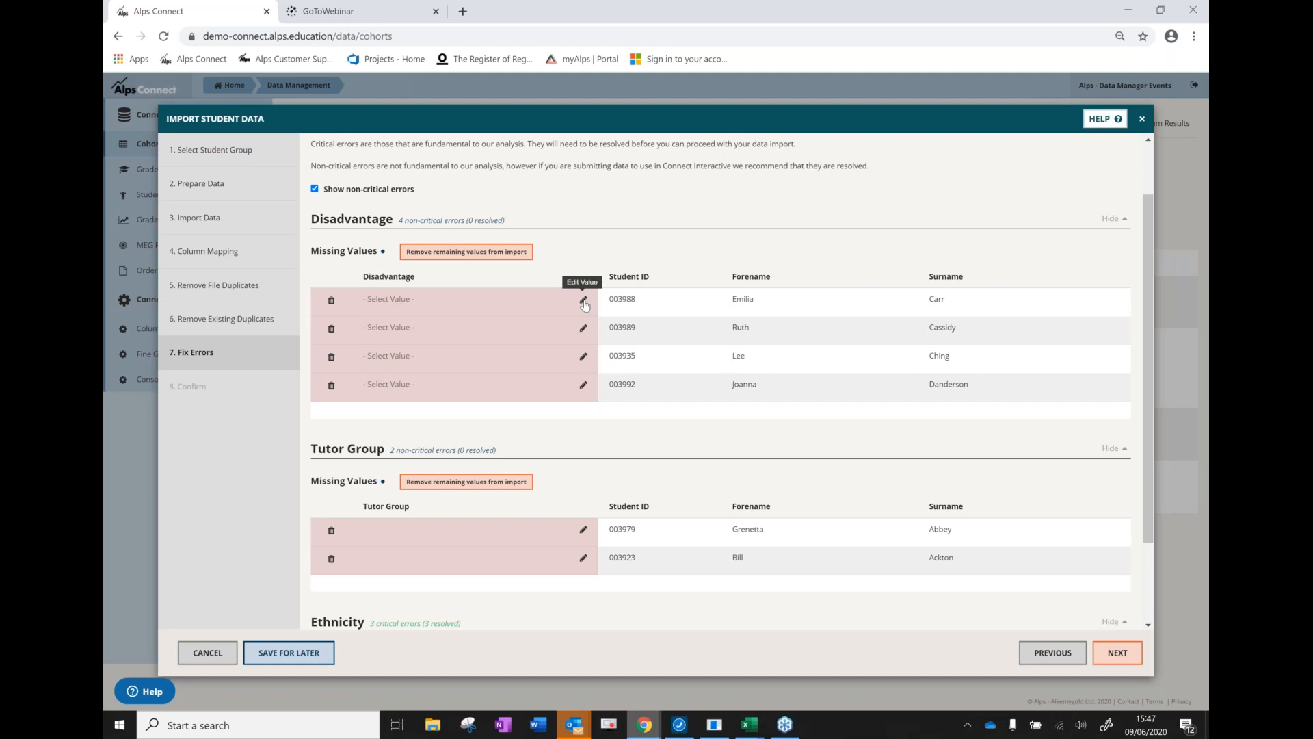
left_click(584, 301)
left_click(551, 300)
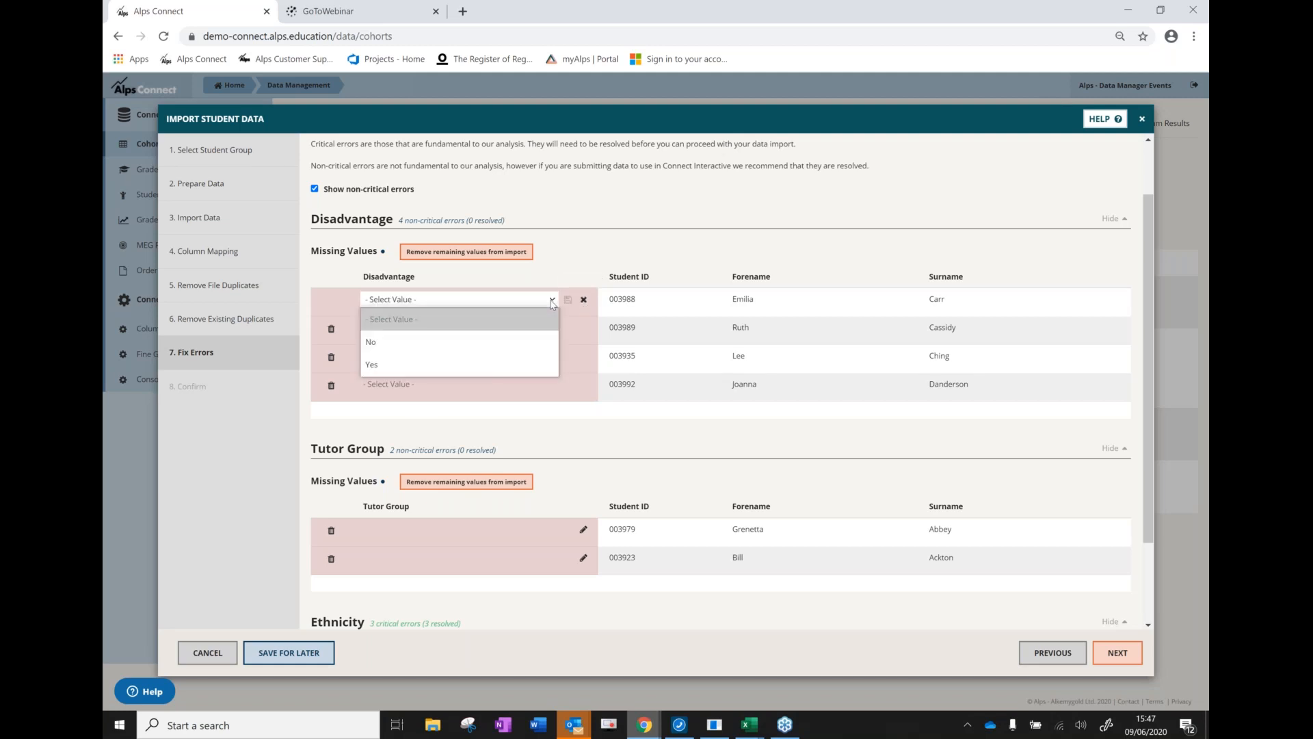
left_click(473, 344)
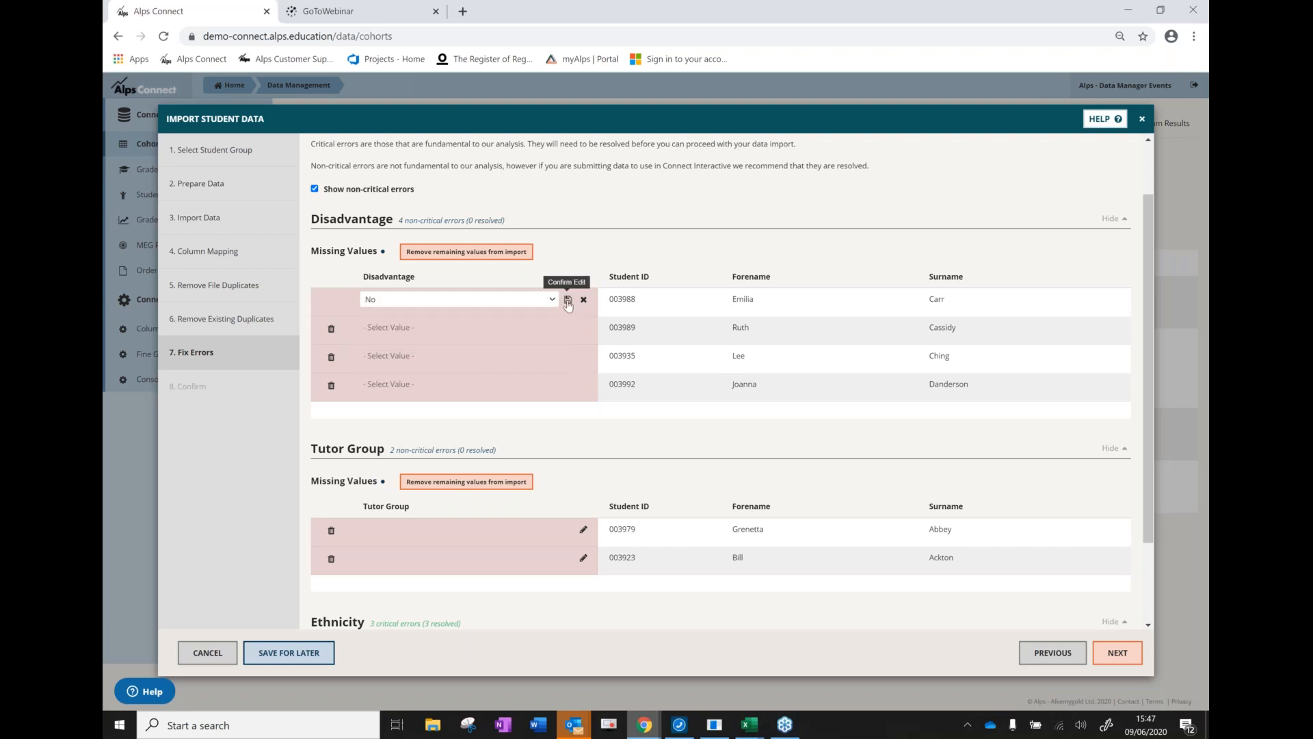
left_click(568, 301)
Set the missing Disadvantage value to Yes for the remaining three listed students
left_click(583, 328)
left_click(551, 328)
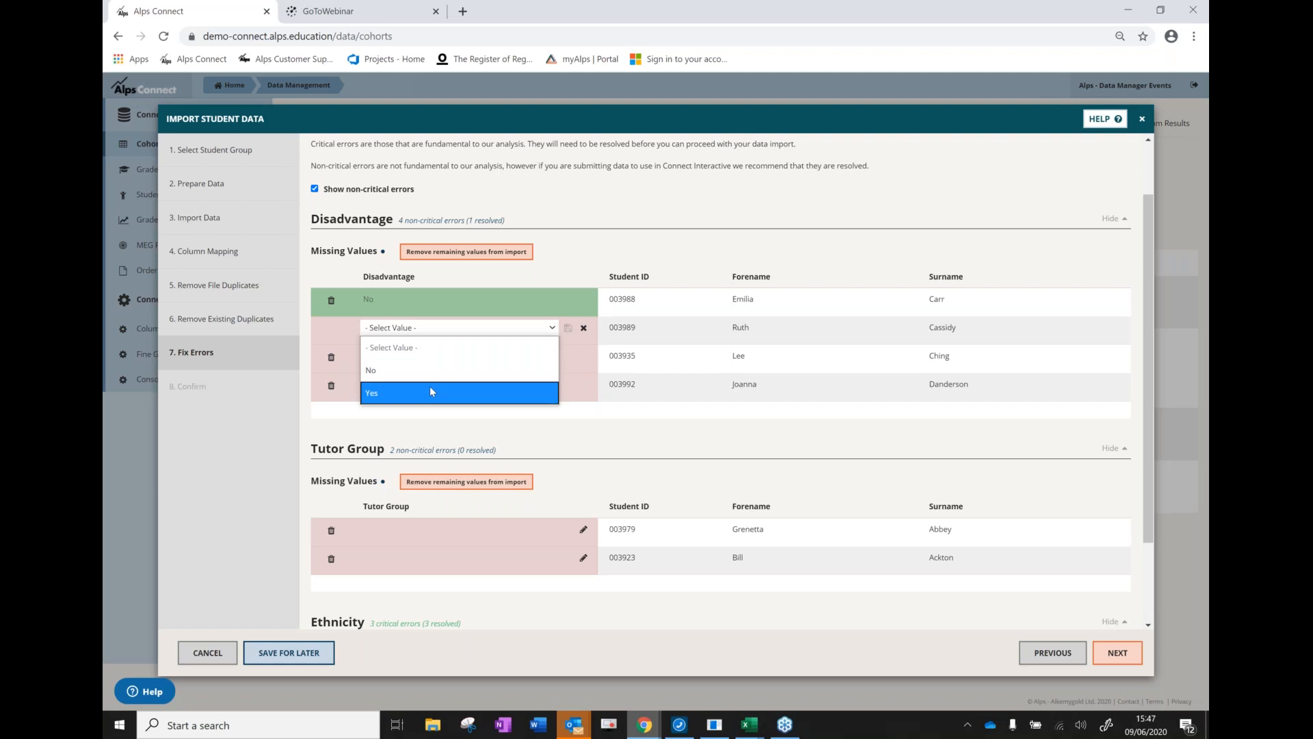
left_click(432, 391)
left_click(567, 327)
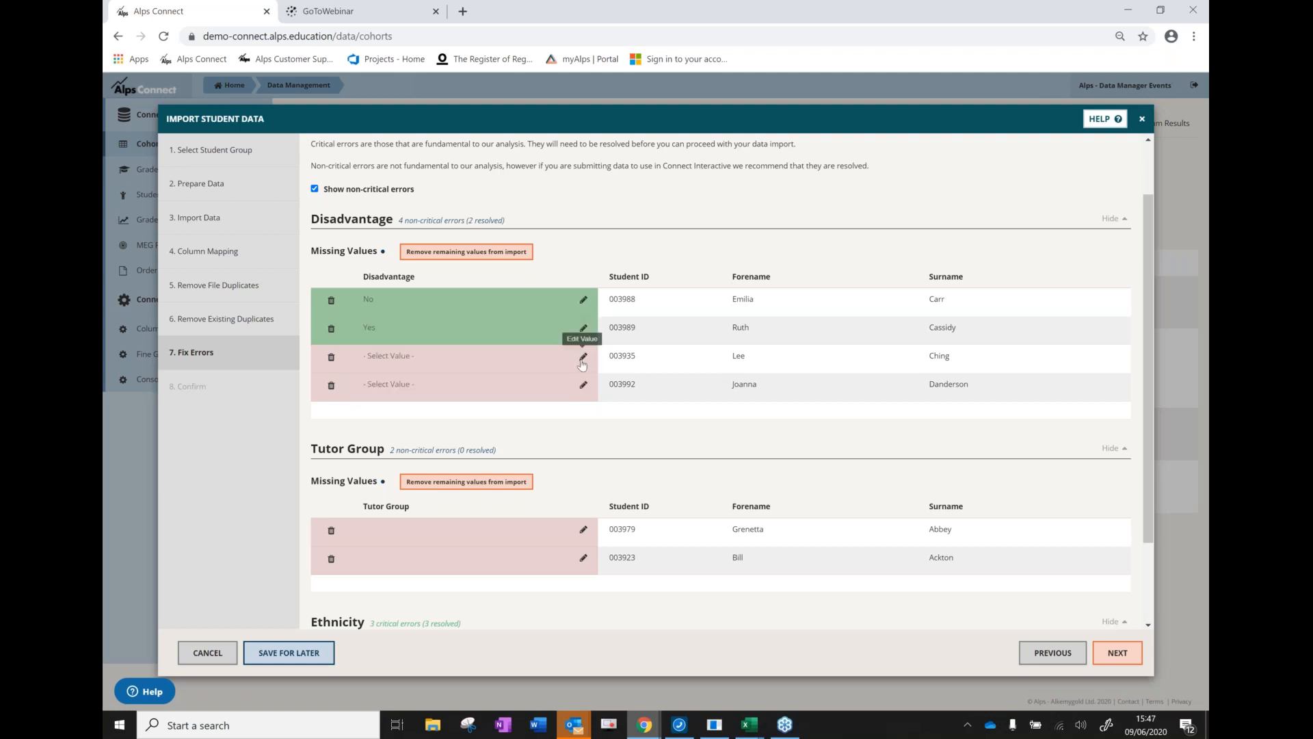
left_click(582, 358)
left_click(551, 355)
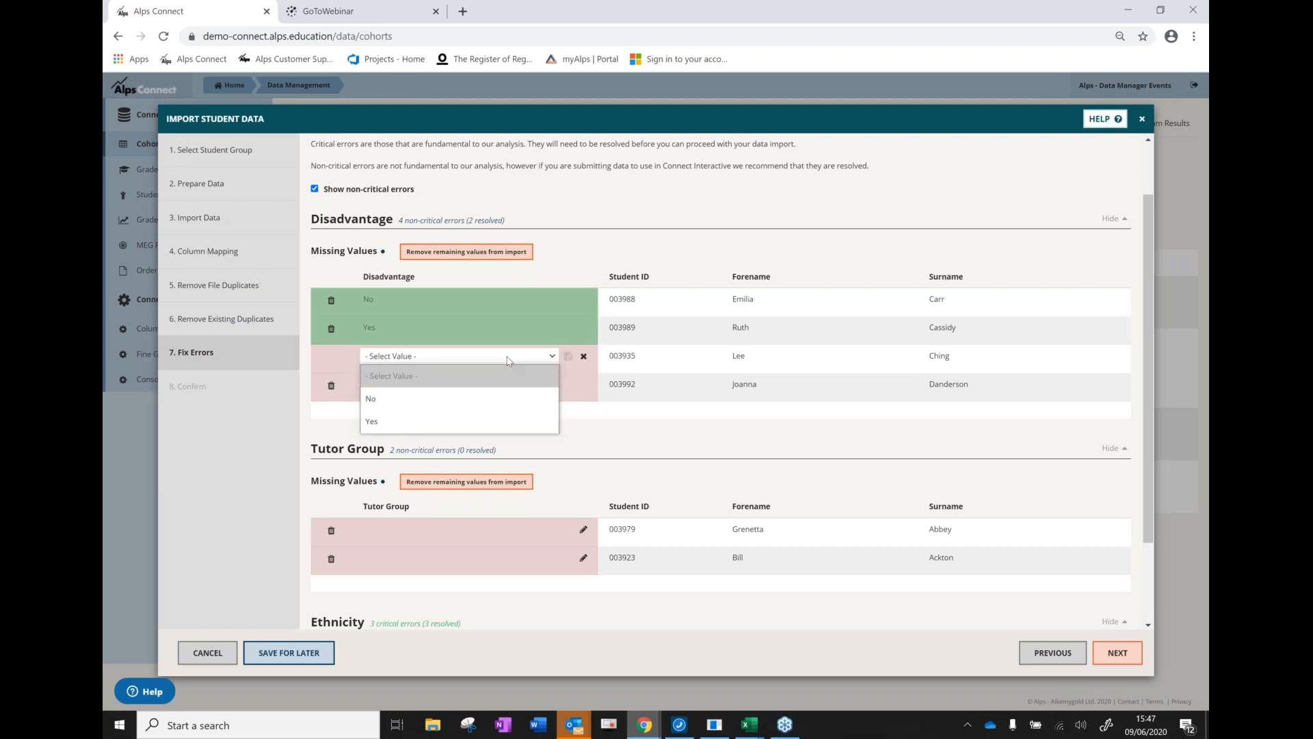
left_click(404, 420)
left_click(568, 355)
left_click(583, 385)
left_click(506, 388)
left_click(457, 447)
left_click(568, 384)
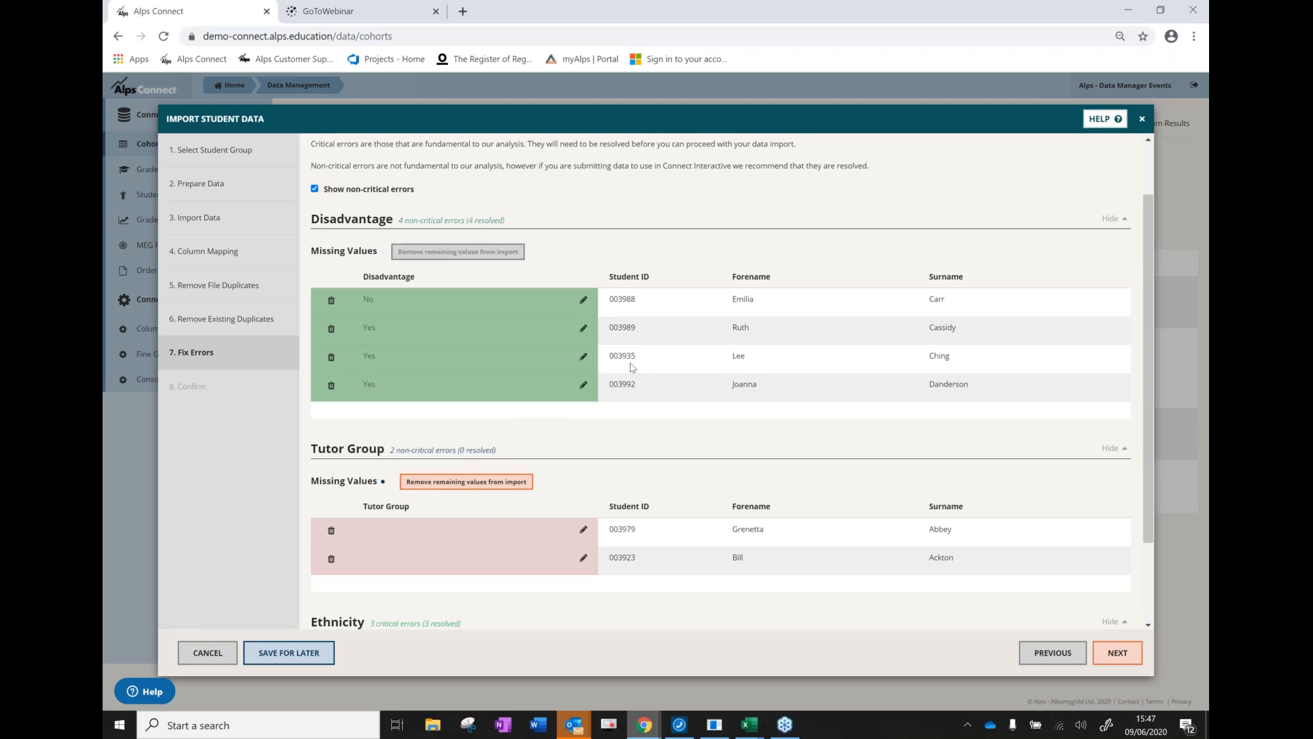
Fill in the first student's missing Tutor Group value as Tutor Group 1
scroll(667, 382, "down", 2)
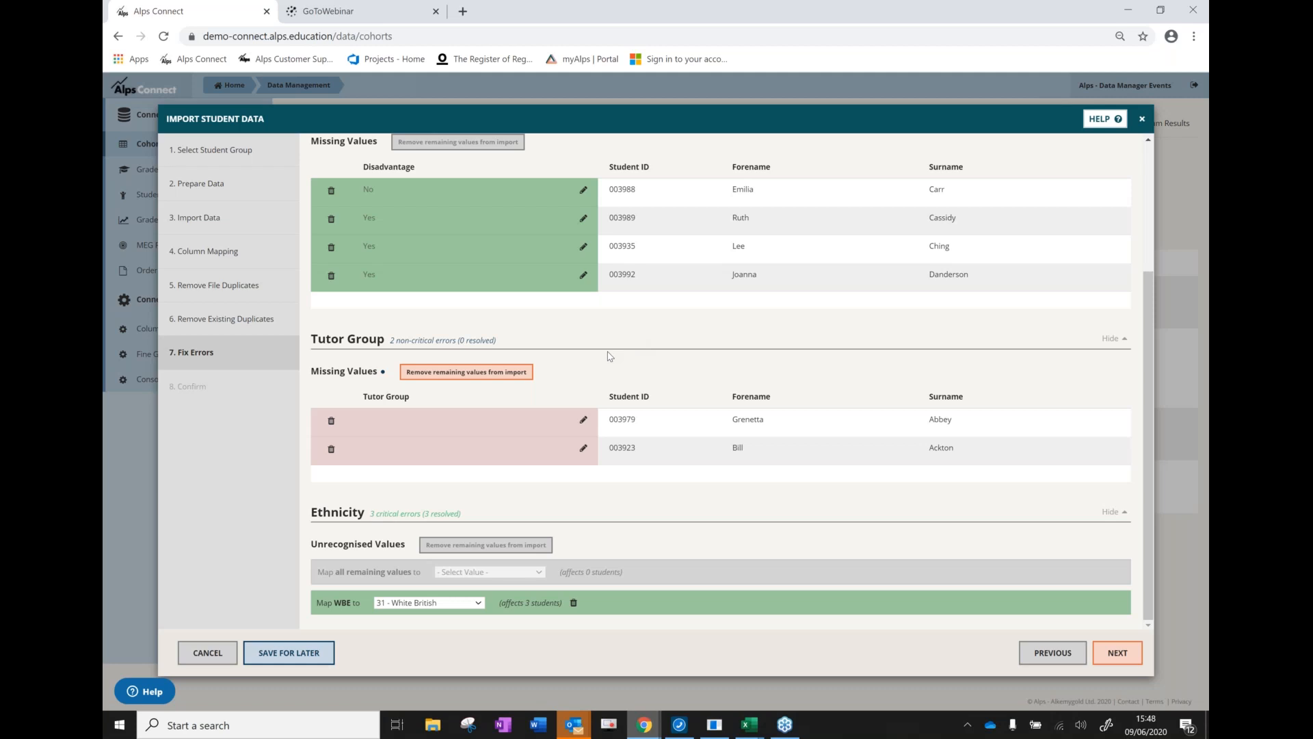
left_click(583, 420)
left_click(503, 422)
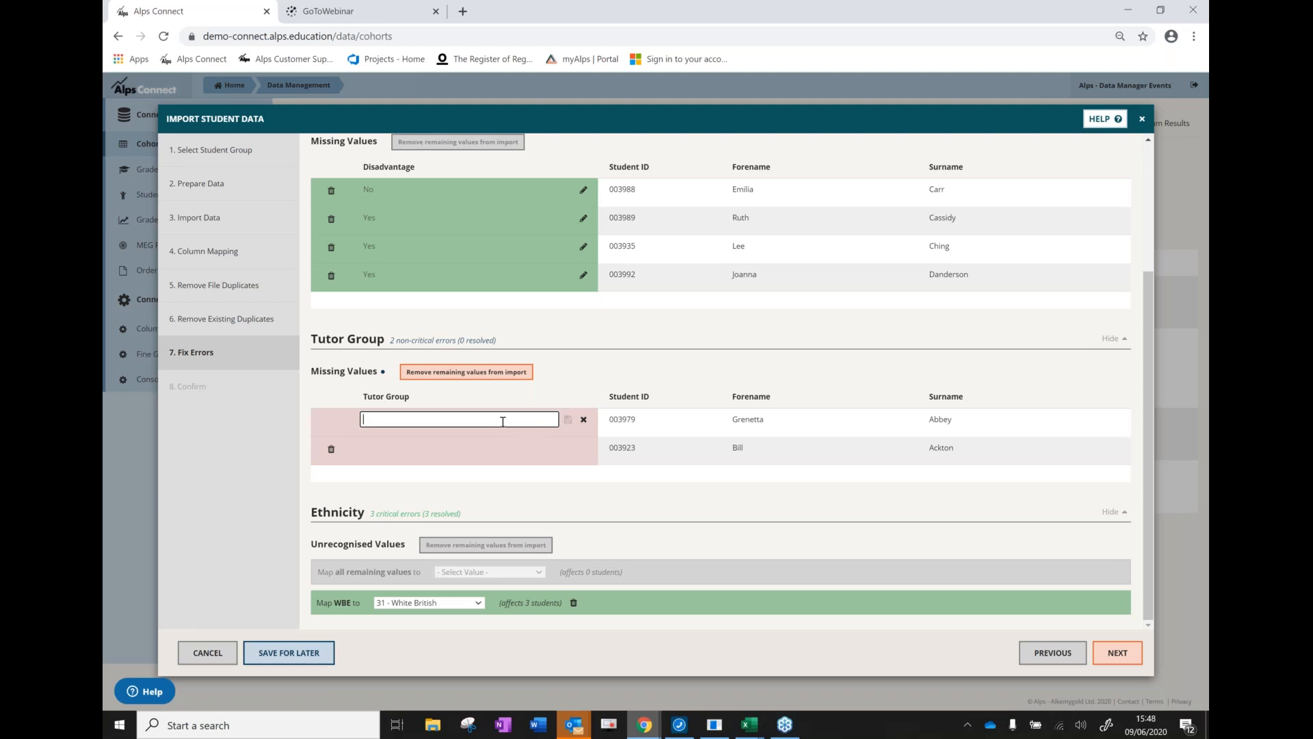
type("Tutor Group 1")
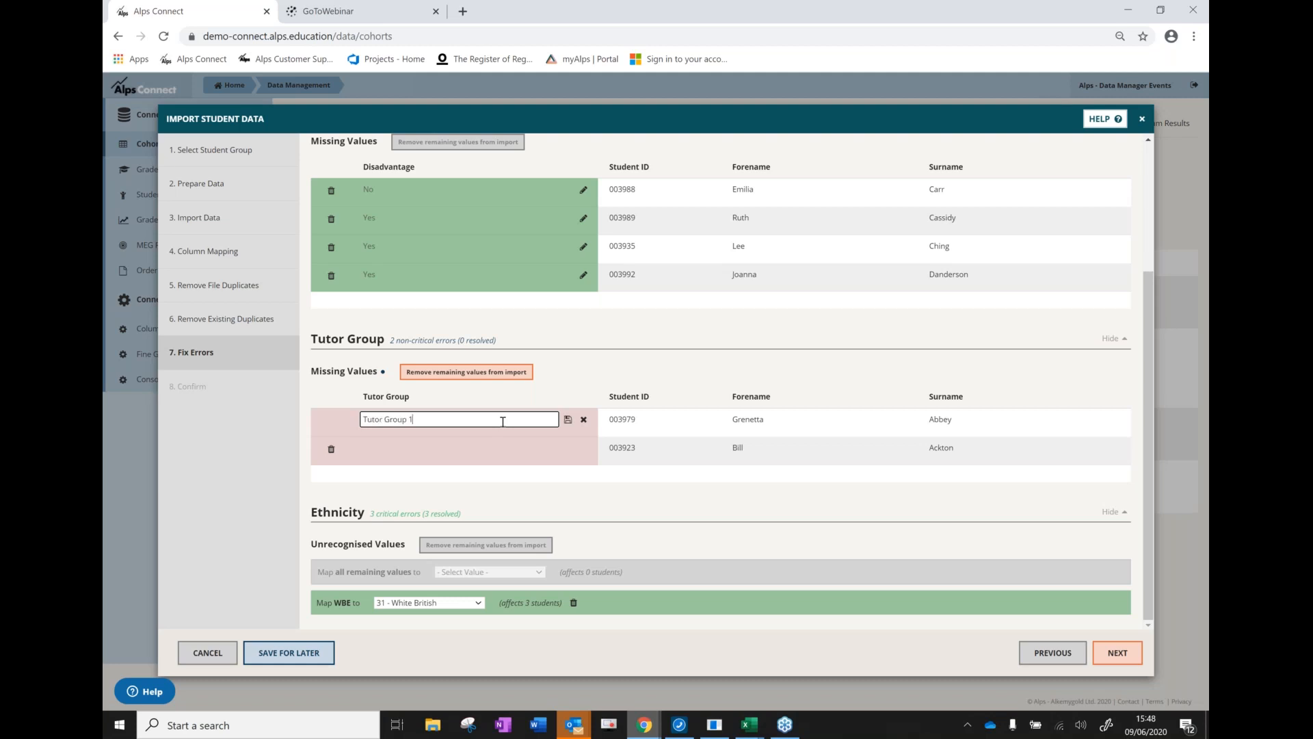
left_click(567, 419)
Fill in the second student's missing Tutor Group value as Tutor Group 2
left_click(583, 449)
type("tuto")
key("BackSpace")
key("BackSpace")
key("BackSpace")
key("BackSpace")
type("Tu")
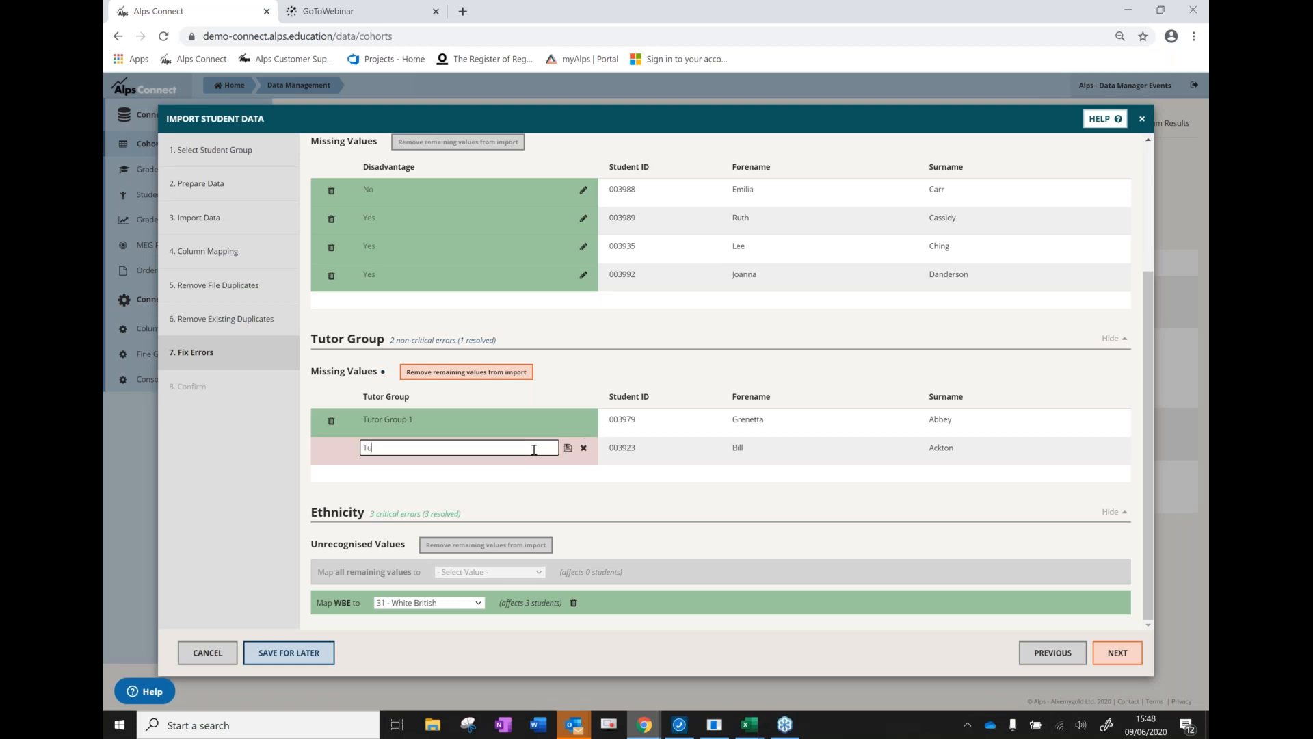
type("tor Group 2")
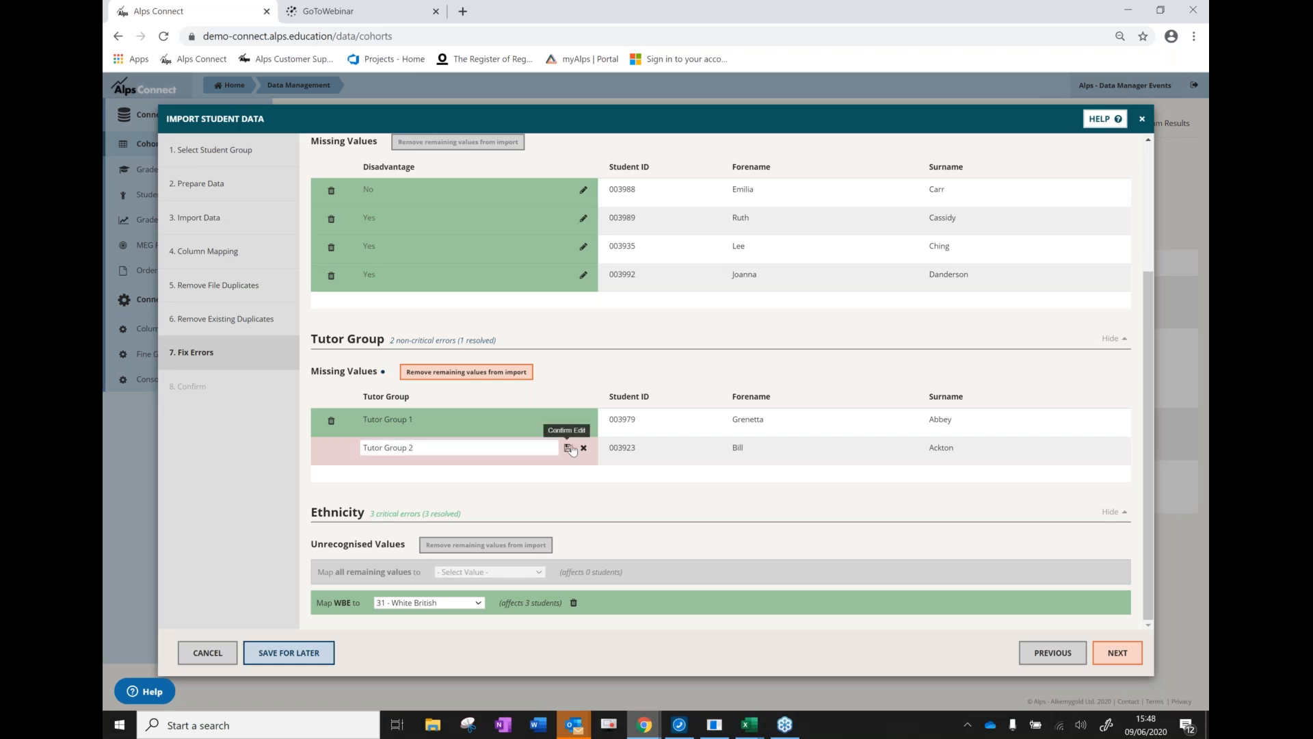
left_click(568, 447)
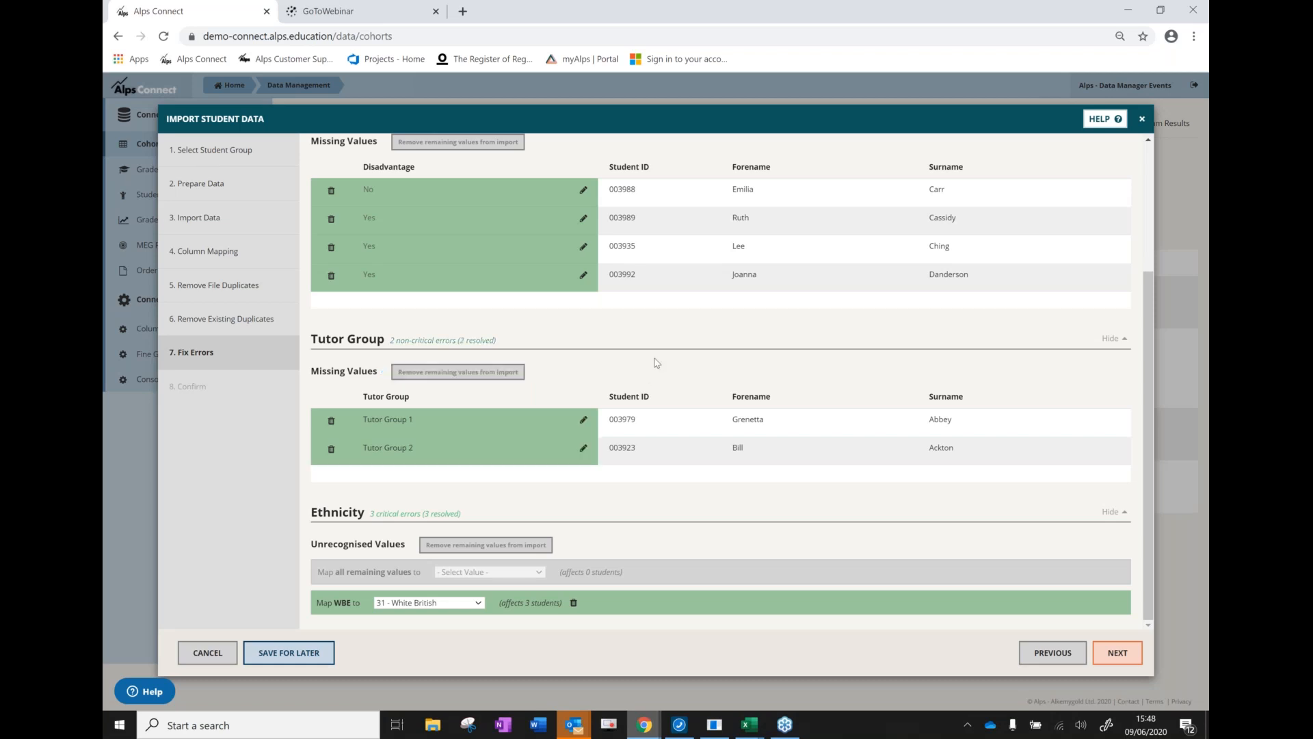
Review the resolved errors and the student list, and finish the import into the 2020/21 Year 12 cohort
scroll(657, 362, "up", 3)
scroll(695, 346, "down", 3)
scroll(697, 344, "up", 2)
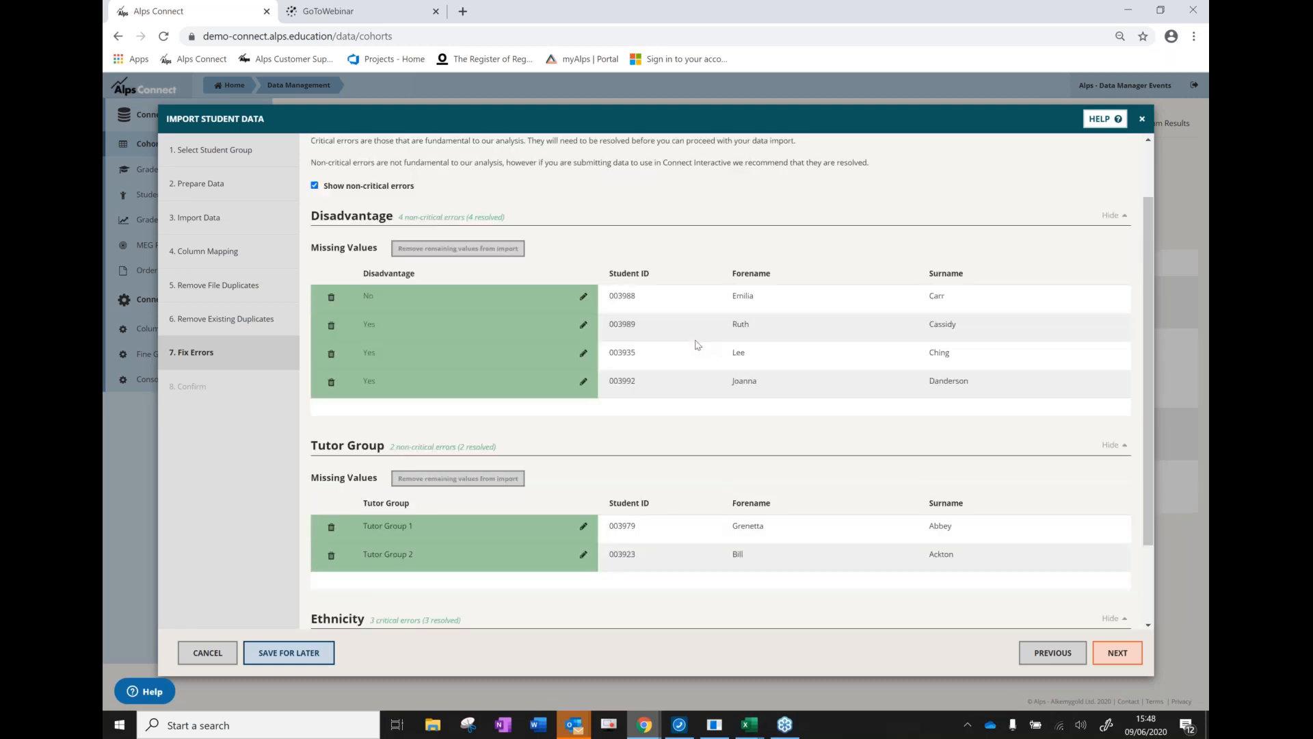
scroll(697, 344, "up", 1)
left_click(1123, 656)
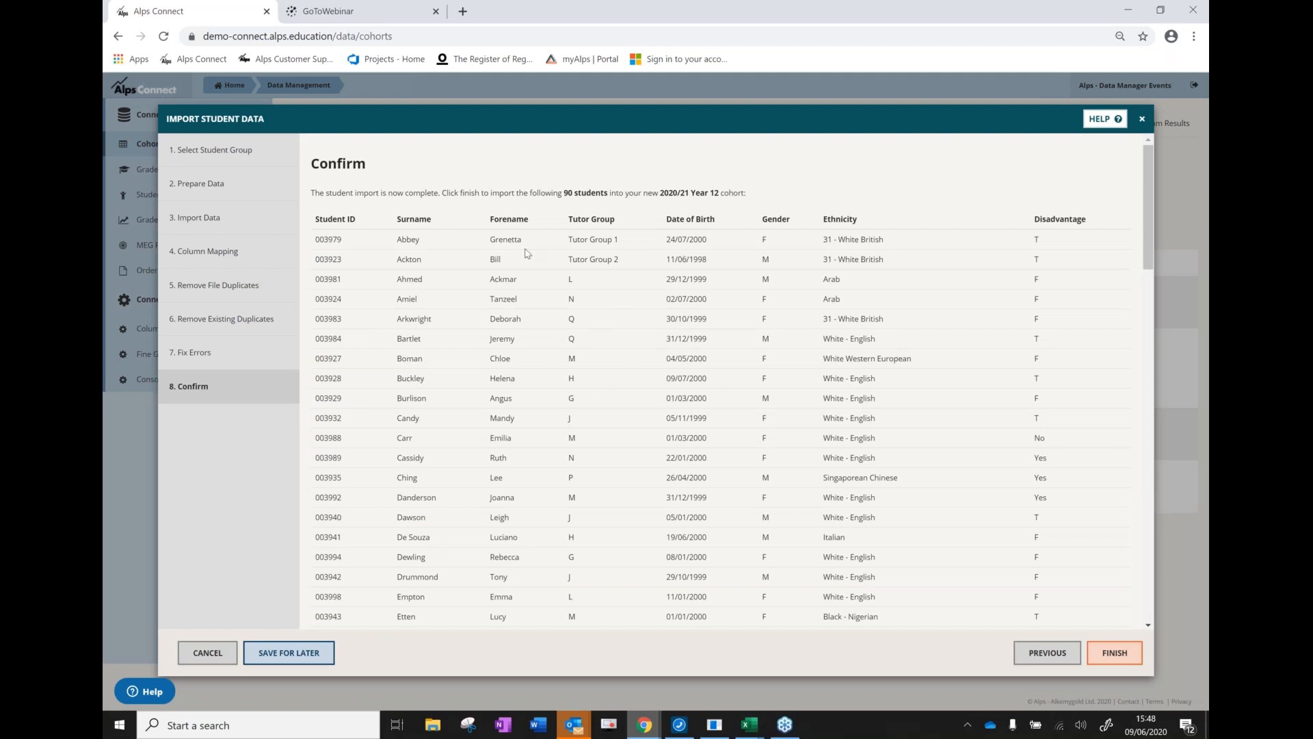
left_click_drag(575, 188, 692, 192)
left_click(610, 192)
left_click(725, 192)
left_click(1115, 653)
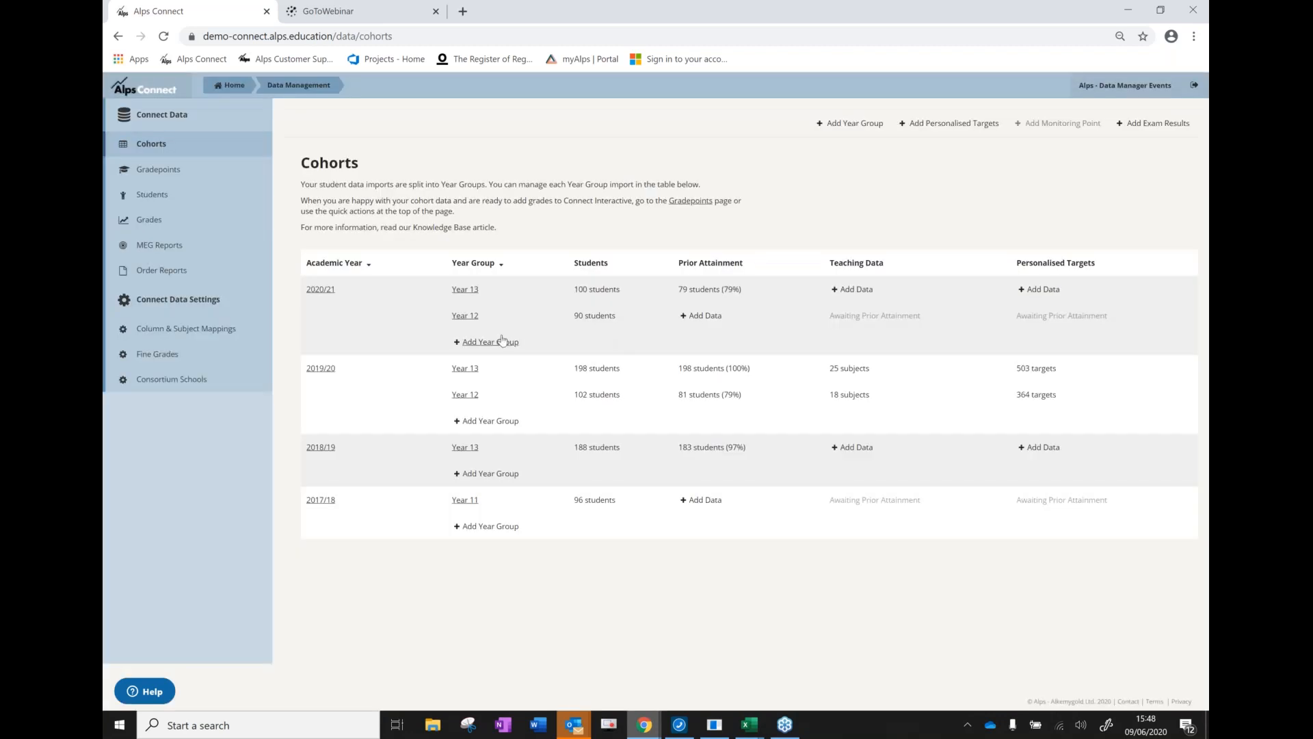
Start adding prior attainment data for the 2020/21 Year 12 cohort
left_click_drag(616, 316, 575, 312)
left_click(575, 311)
left_click_drag(670, 263, 759, 263)
left_click(765, 283)
left_click(694, 318)
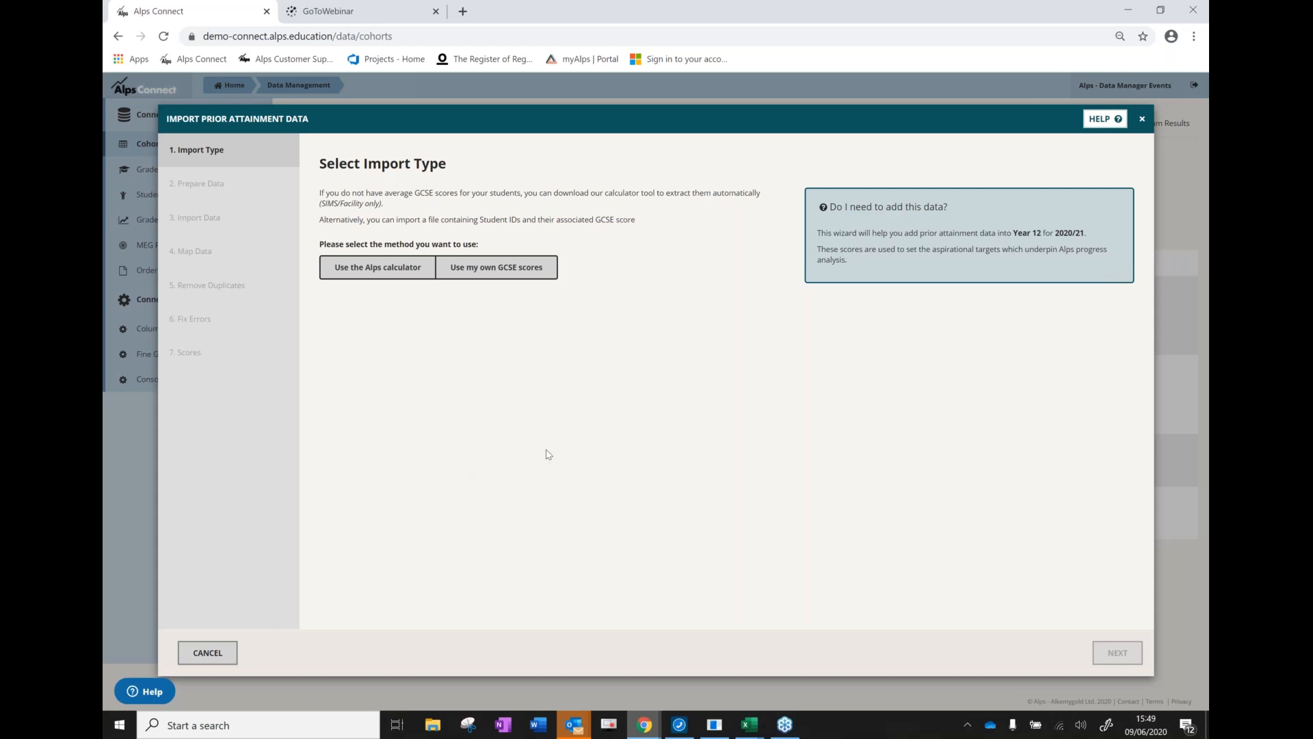
Search the help articles for "average GCSE score calculator", look over the suggested articles and close the help
left_click(147, 693)
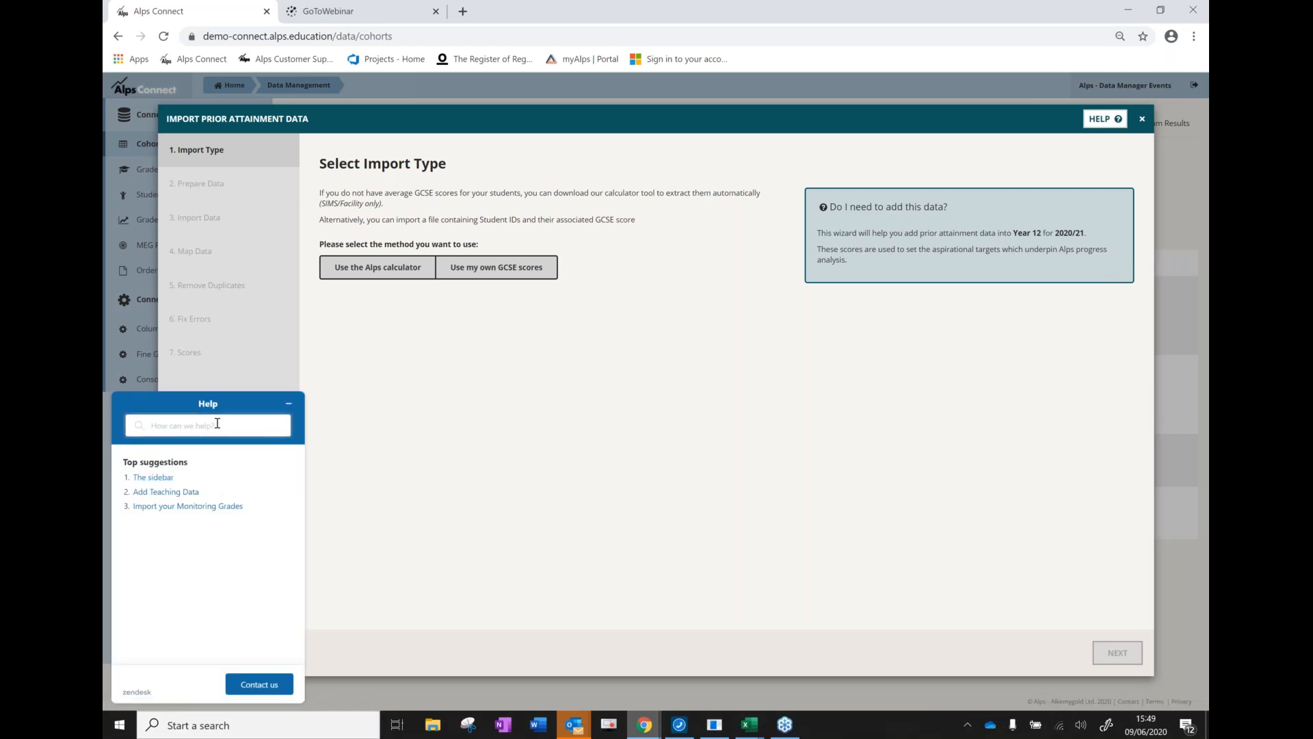
type("average GCSE score")
type(" aalculagtor")
key("BackSpace")
key("BackSpace")
key("BackSpace")
type("tor")
key("Return")
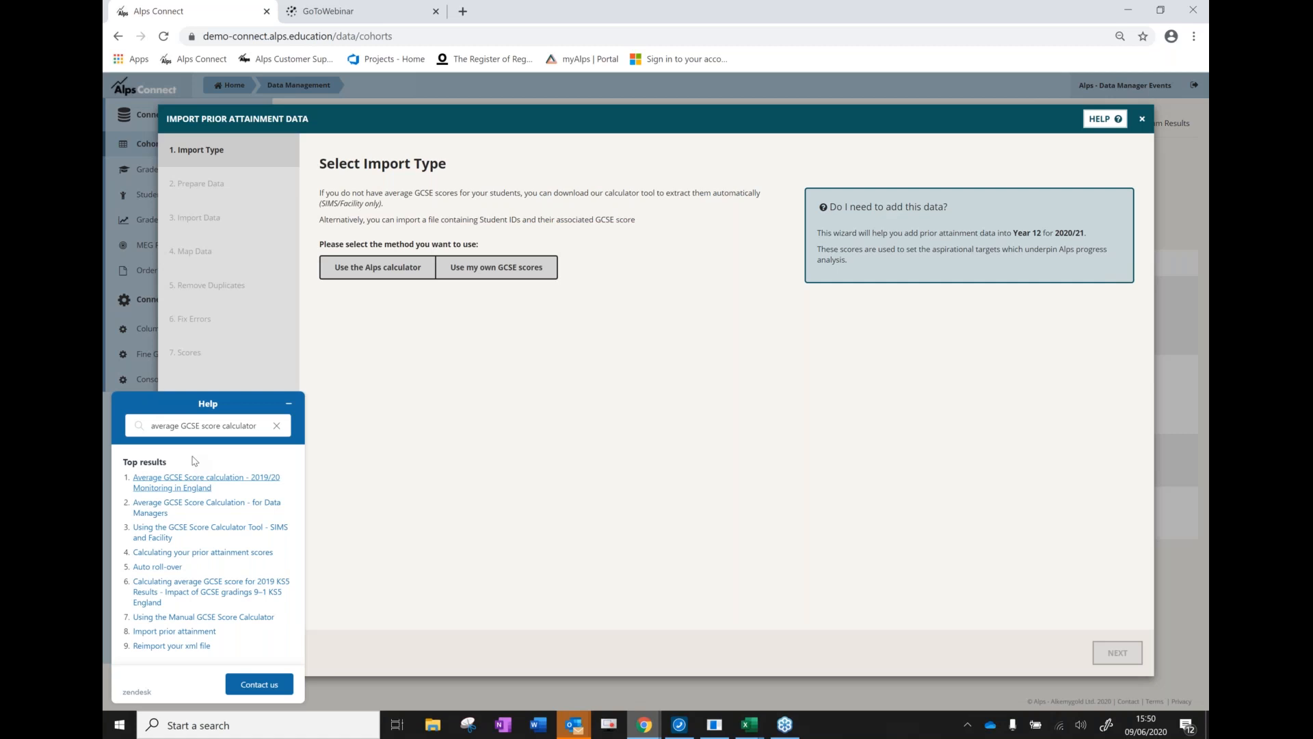
left_click(276, 425)
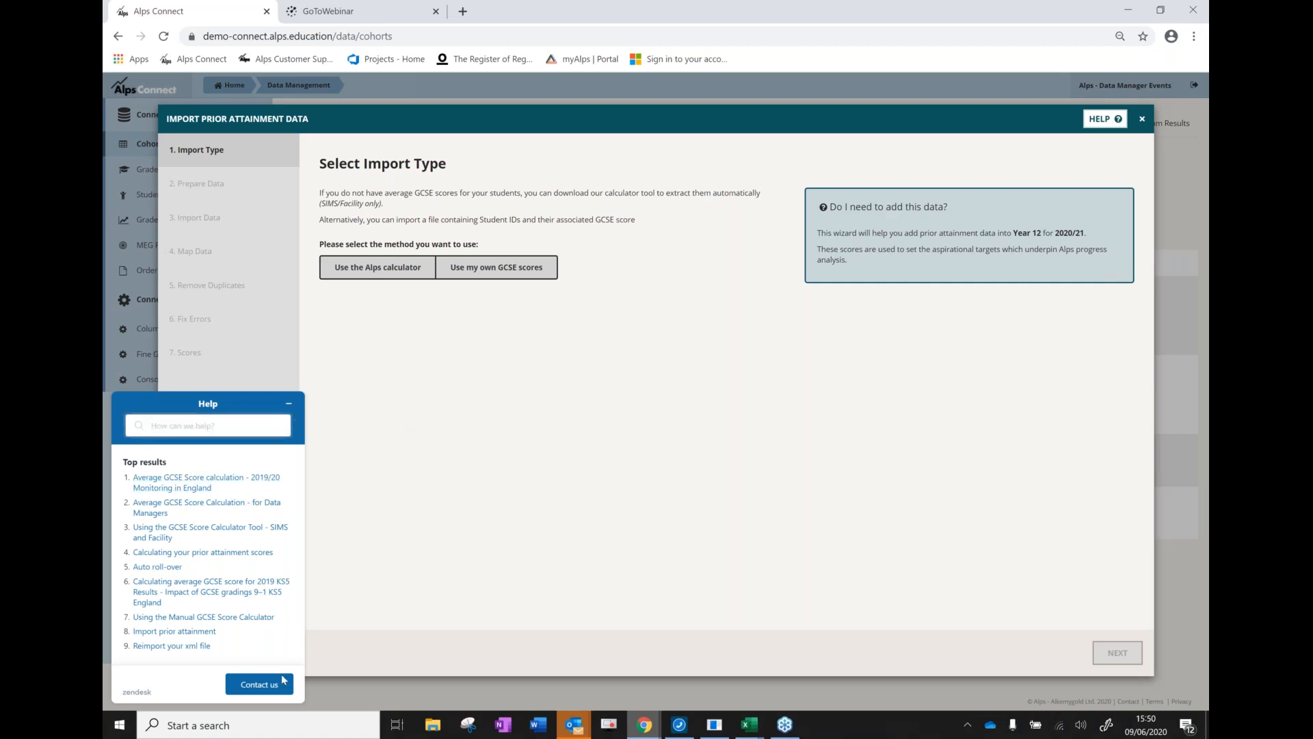
left_click(289, 404)
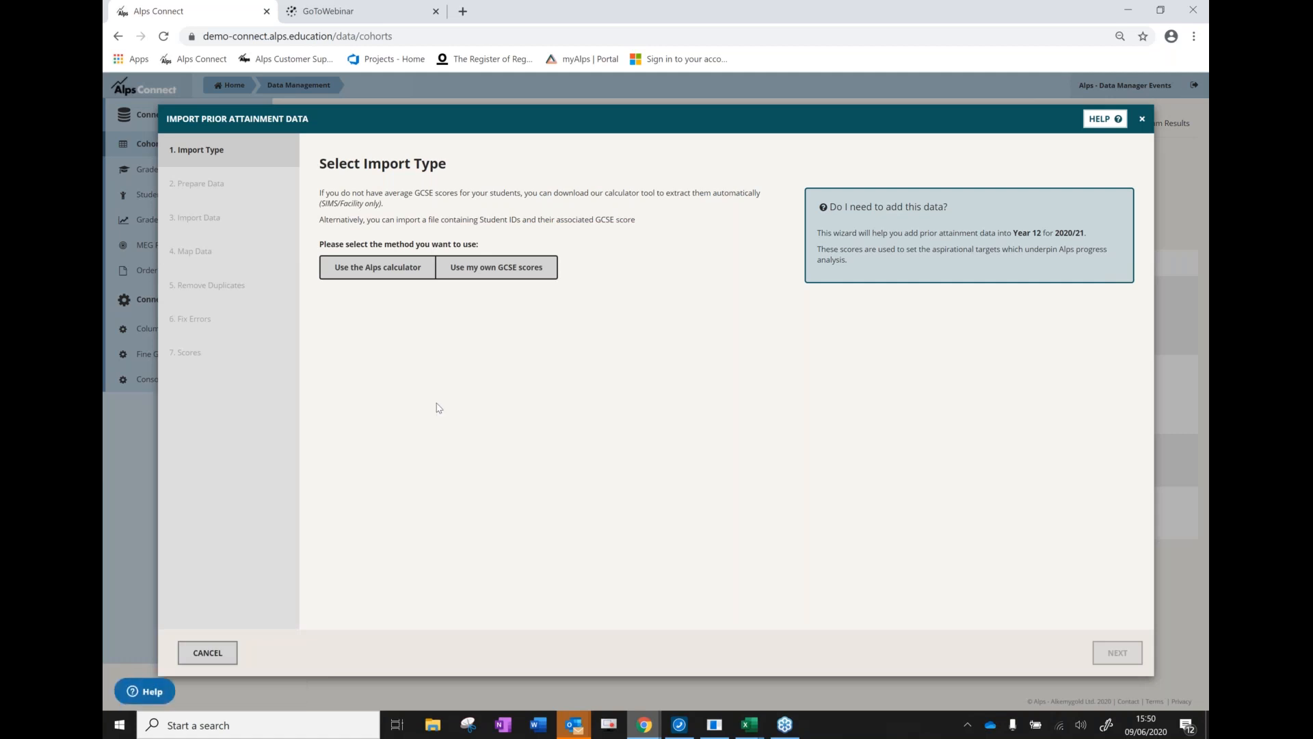
Choose to import your own GCSE scores, and switch to the 20.21 Year 12 Import workbook in Excel
left_click(508, 272)
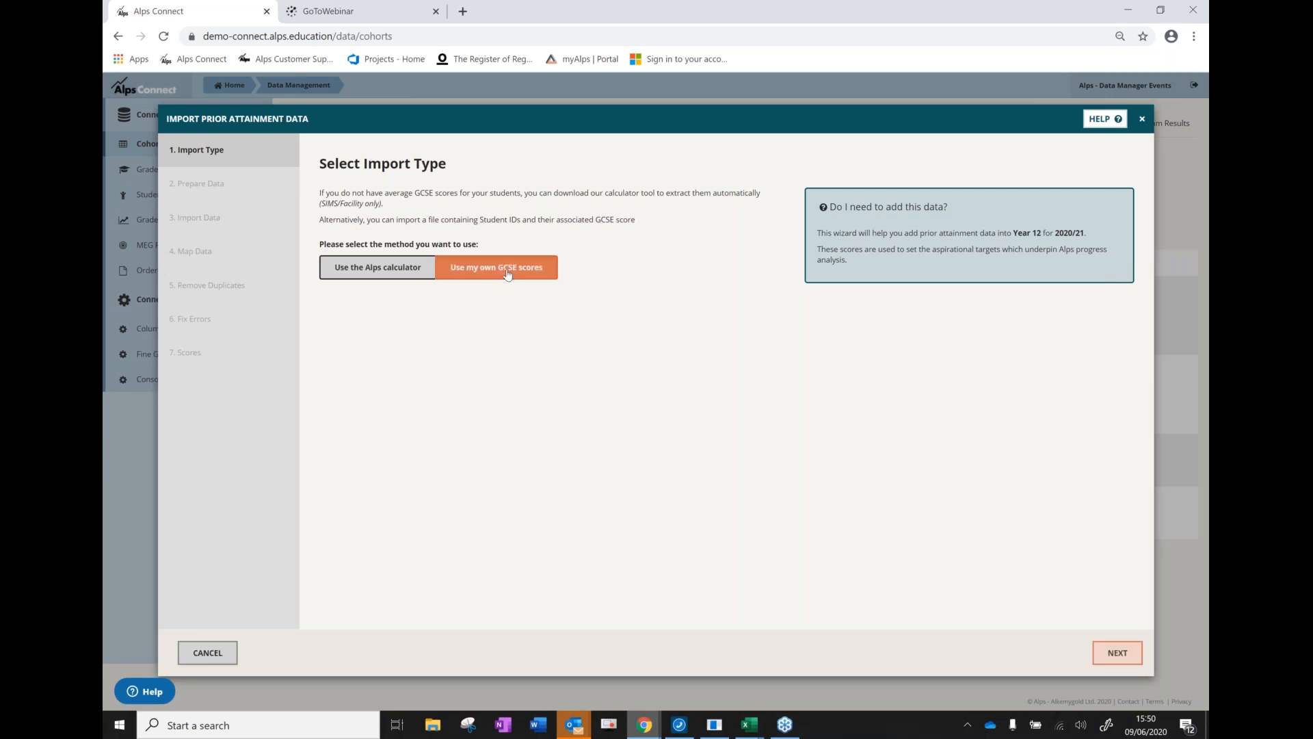
left_click(1125, 653)
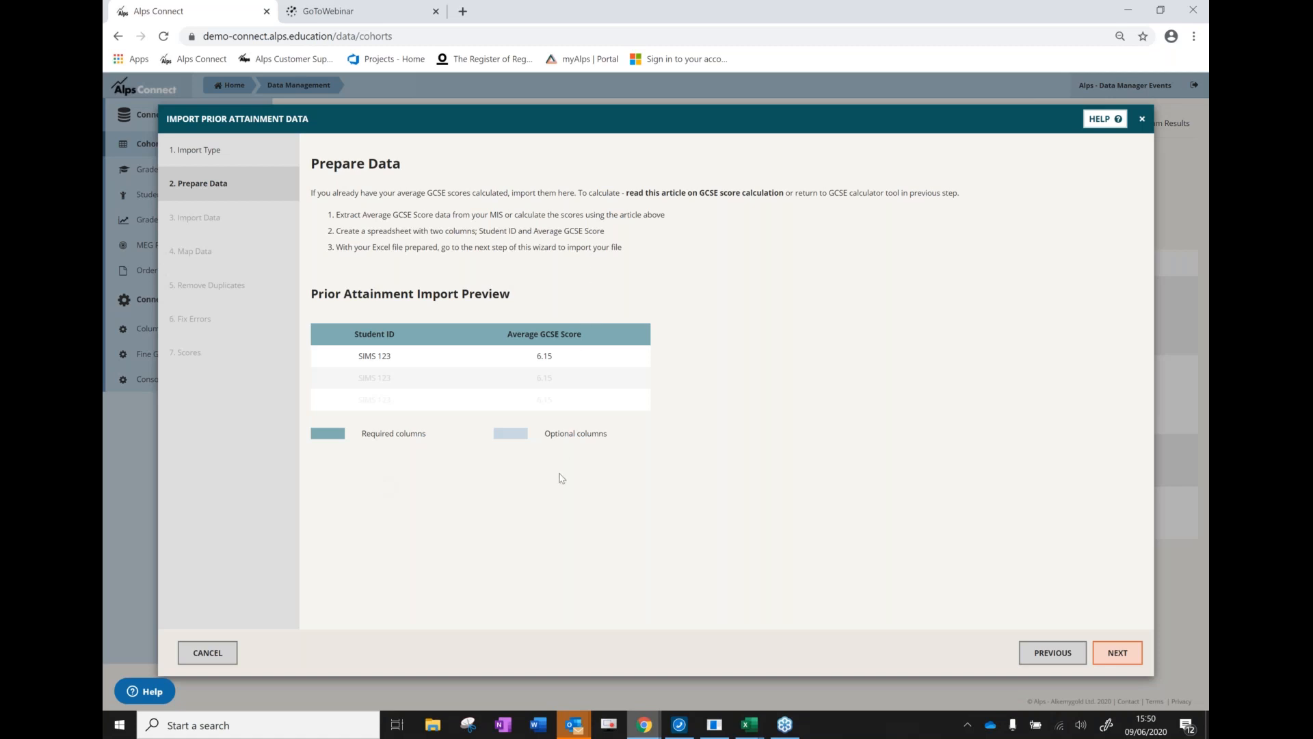
mouse_move(752, 729)
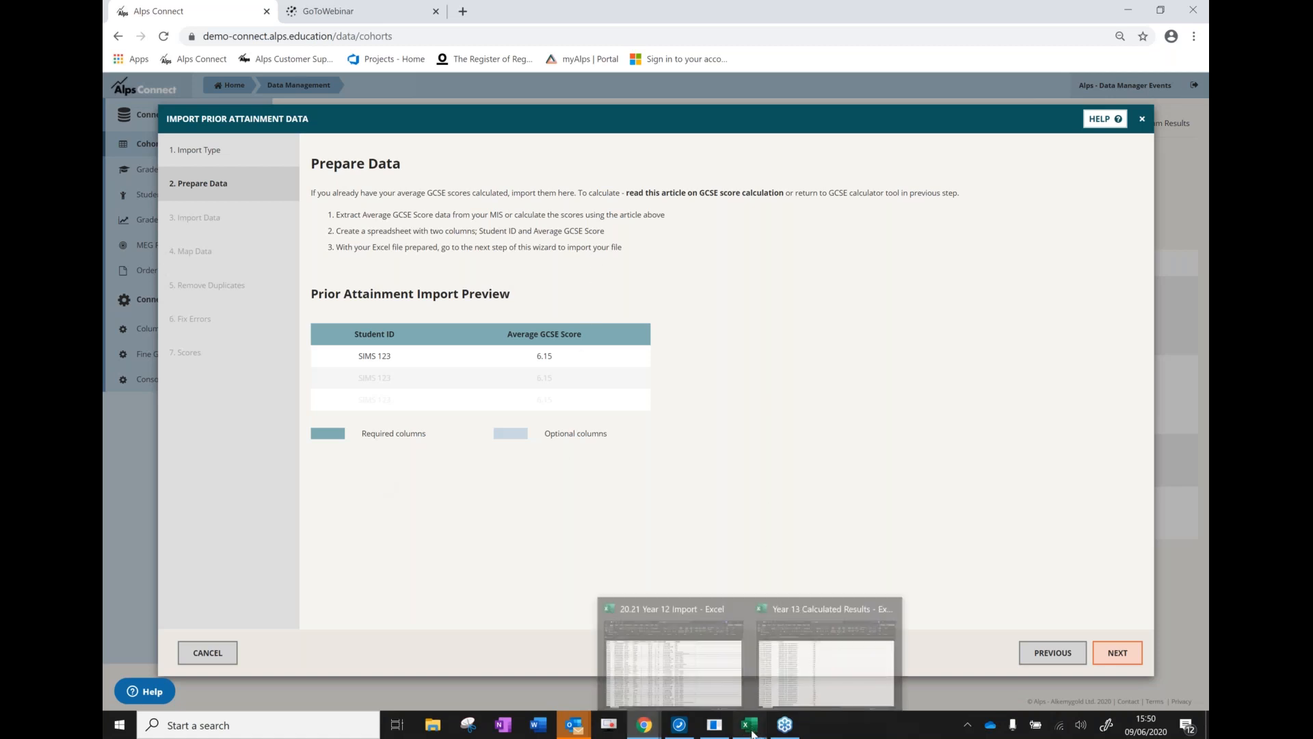
left_click(701, 669)
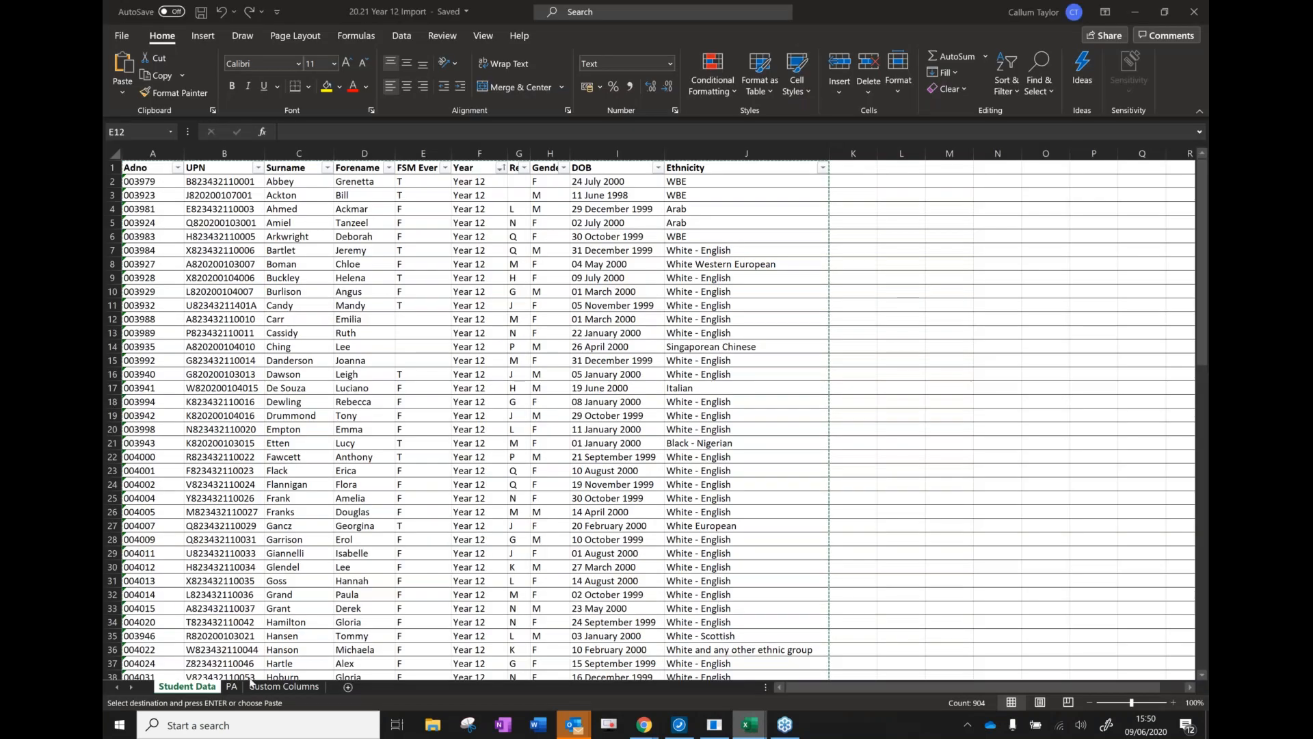
Copy the whole Adno and PA Score table from the PA sheet
key("ctrl+a")
key("ctrl+c")
left_click(232, 687)
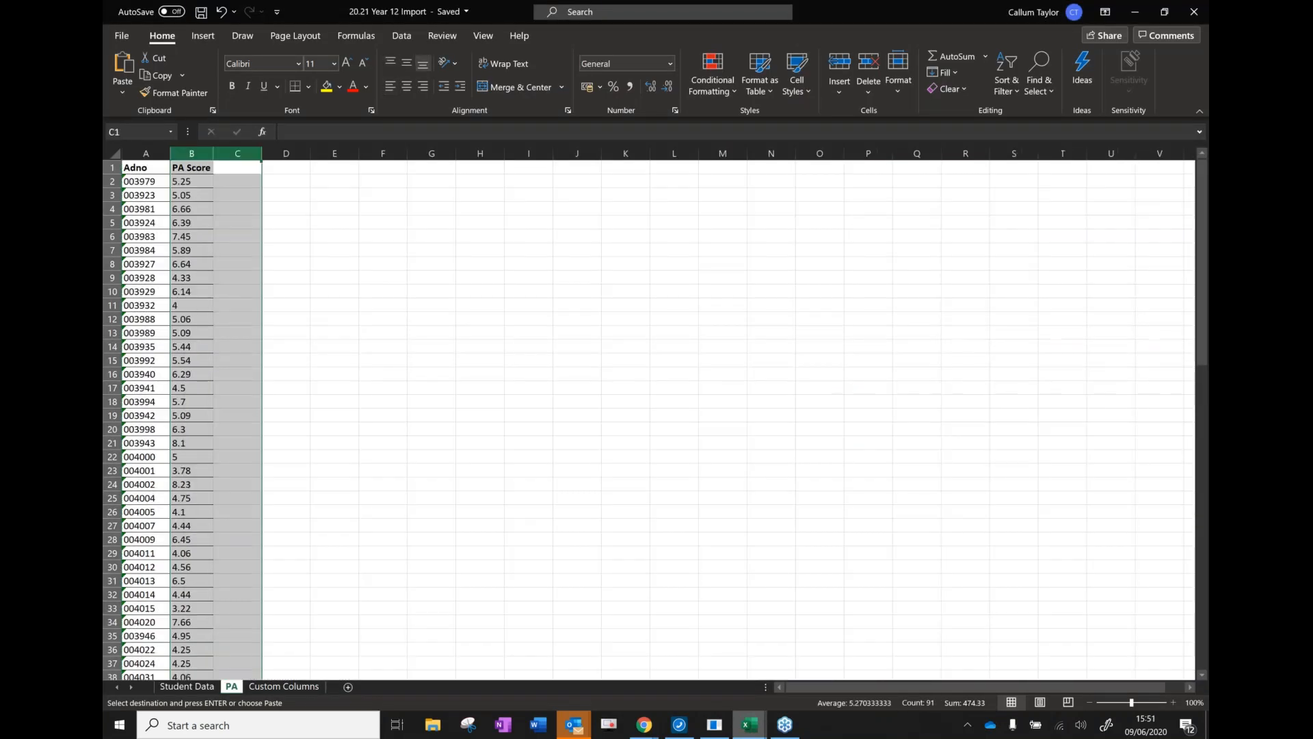
left_click(149, 152)
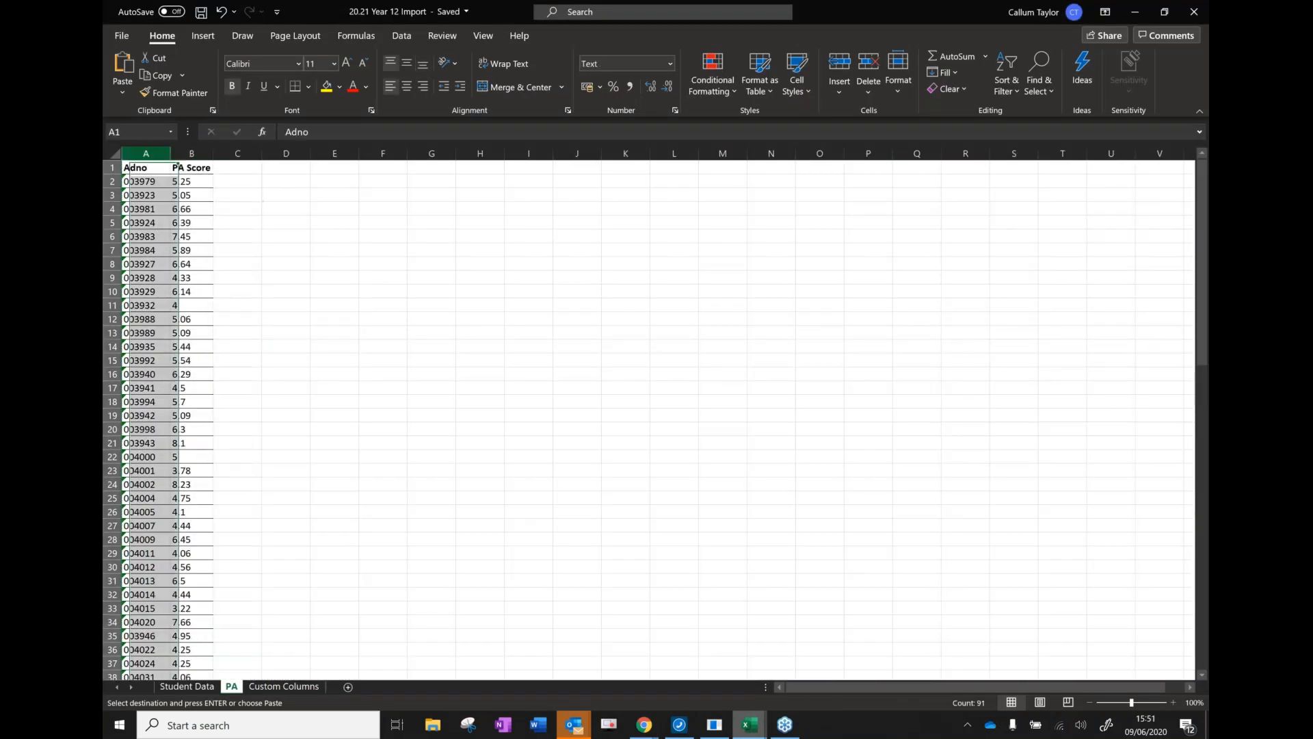
left_click(197, 149)
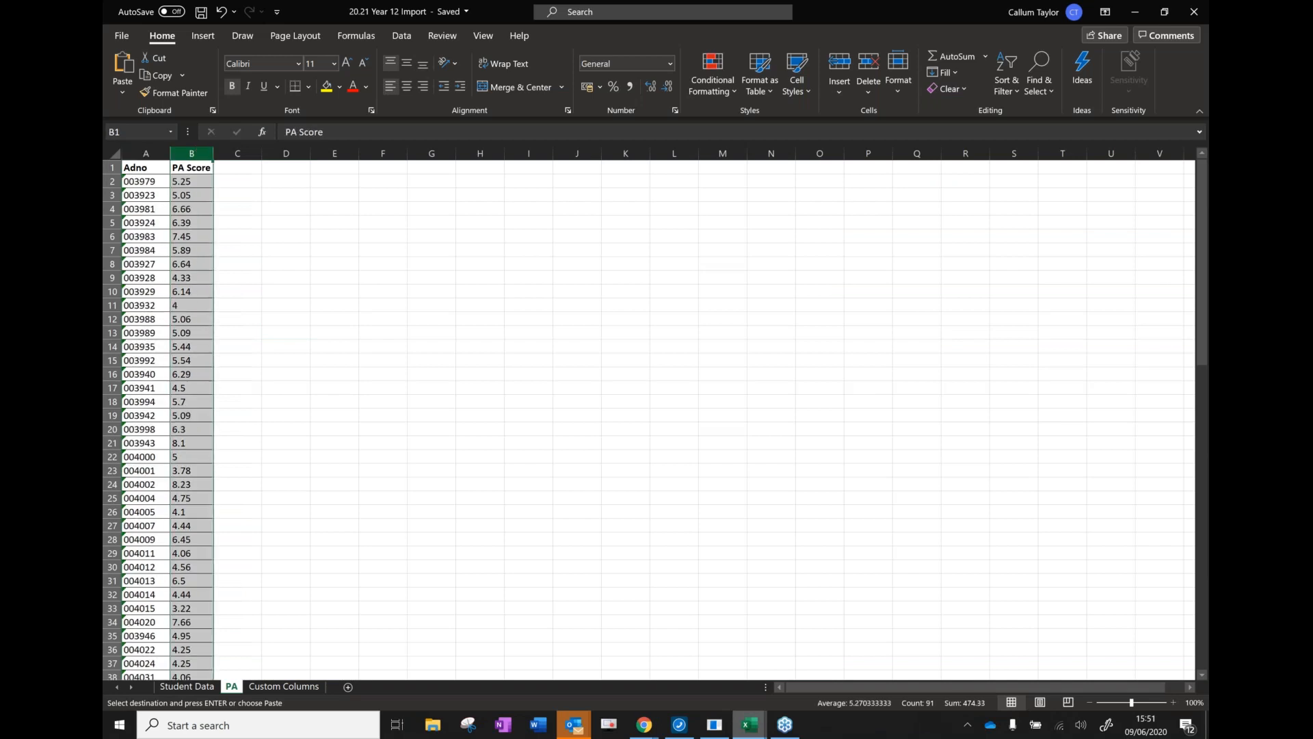
left_click(161, 295)
left_click(161, 275)
key("ctrl+a")
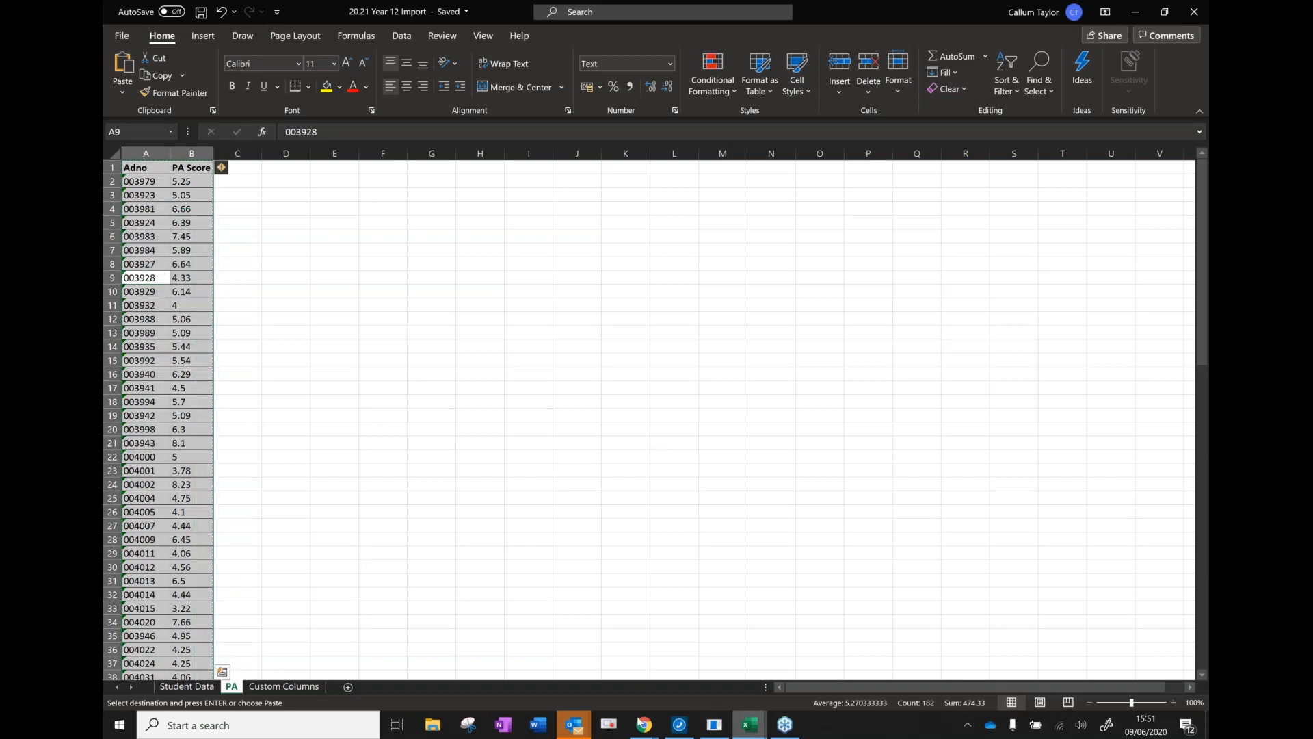
Back in Alps Connect, paste the copied scores into the prior attainment import and proceed to column mapping
mouse_move(644, 724)
left_click(689, 664)
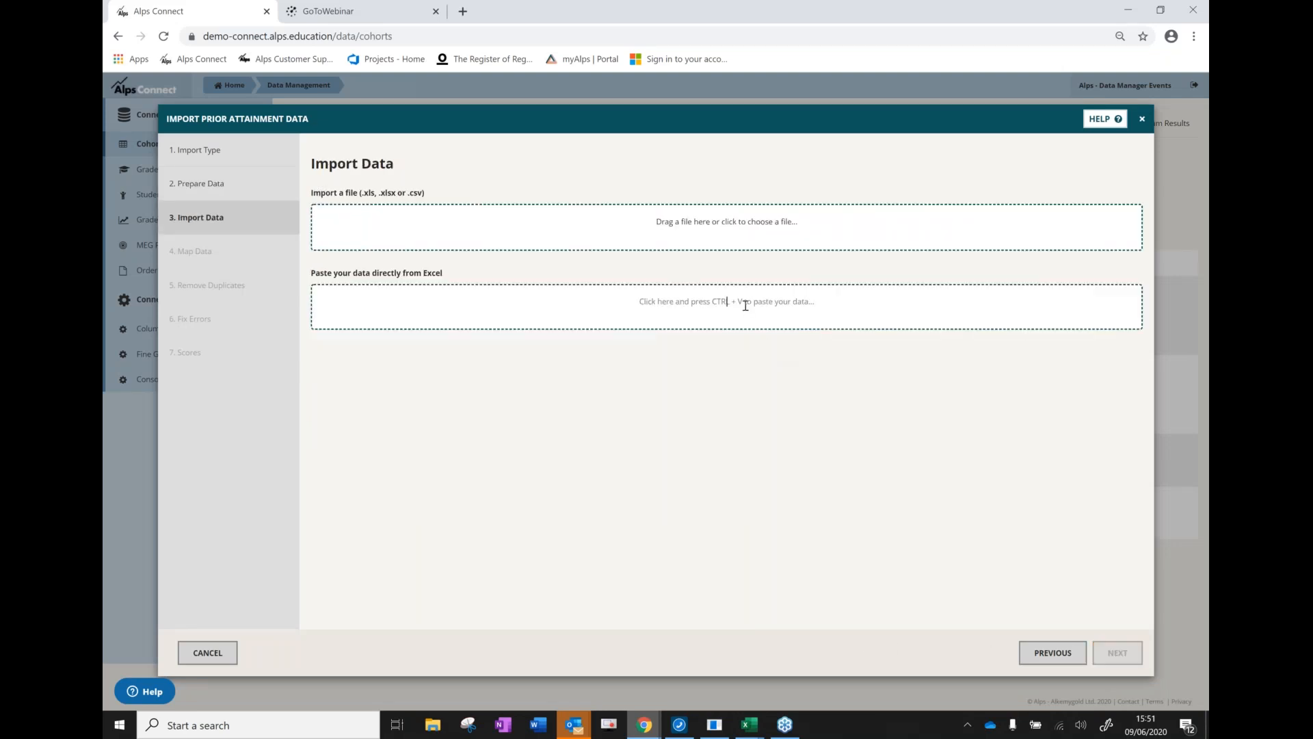
left_click(745, 305)
key("ctrl+v")
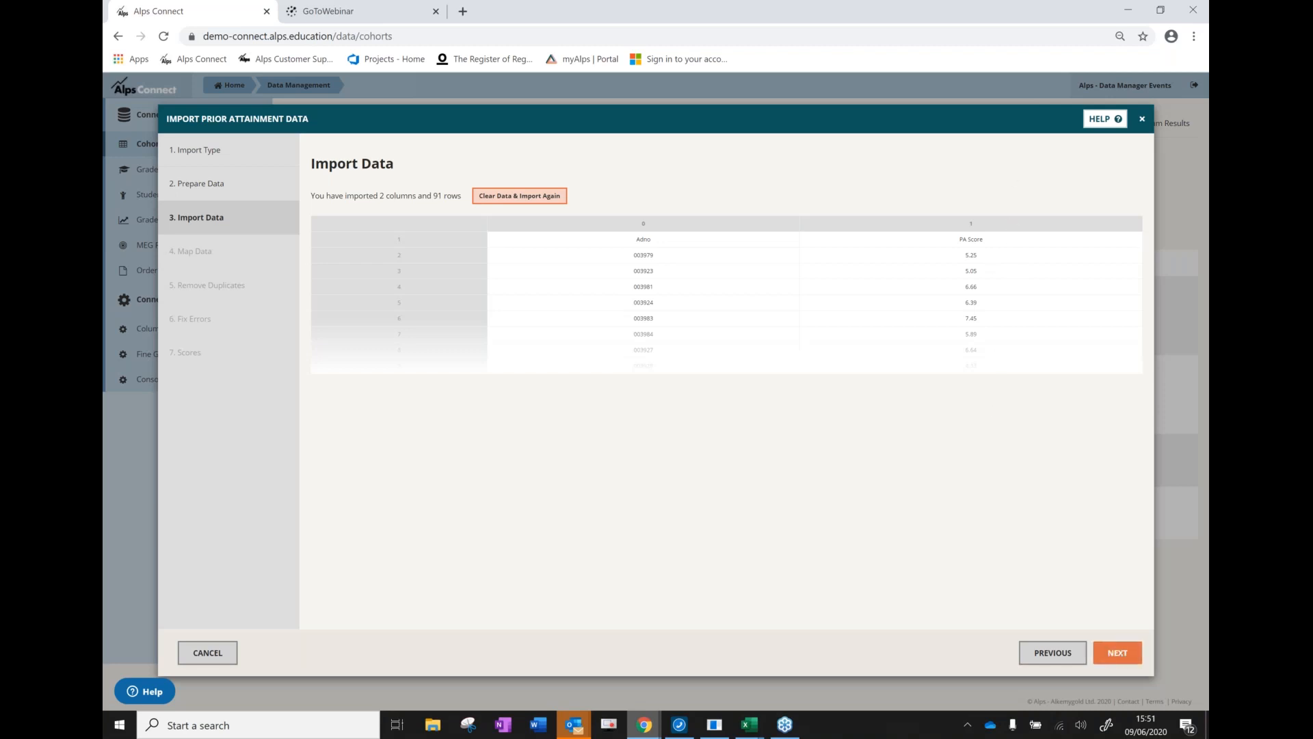
left_click(1117, 652)
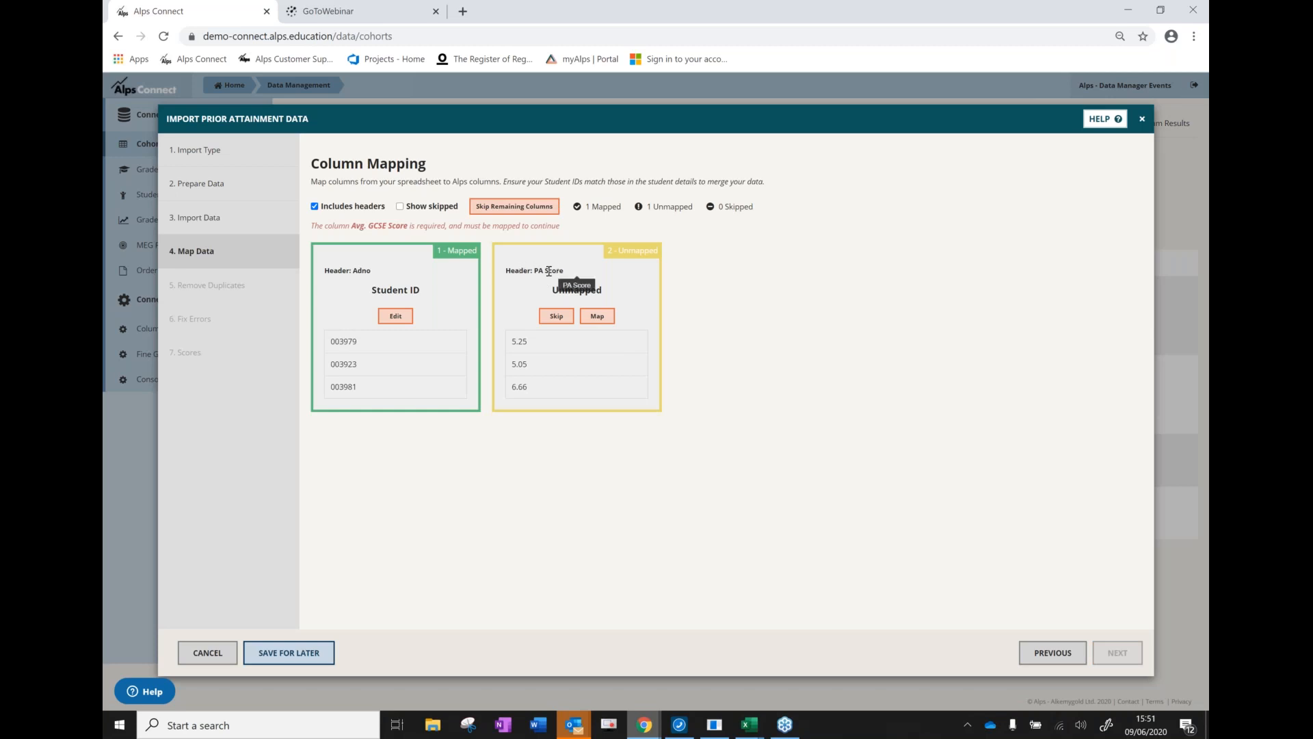
Map the PA Score column to Avg. GCSE Score and continue past column mapping
left_click(598, 316)
left_click(639, 294)
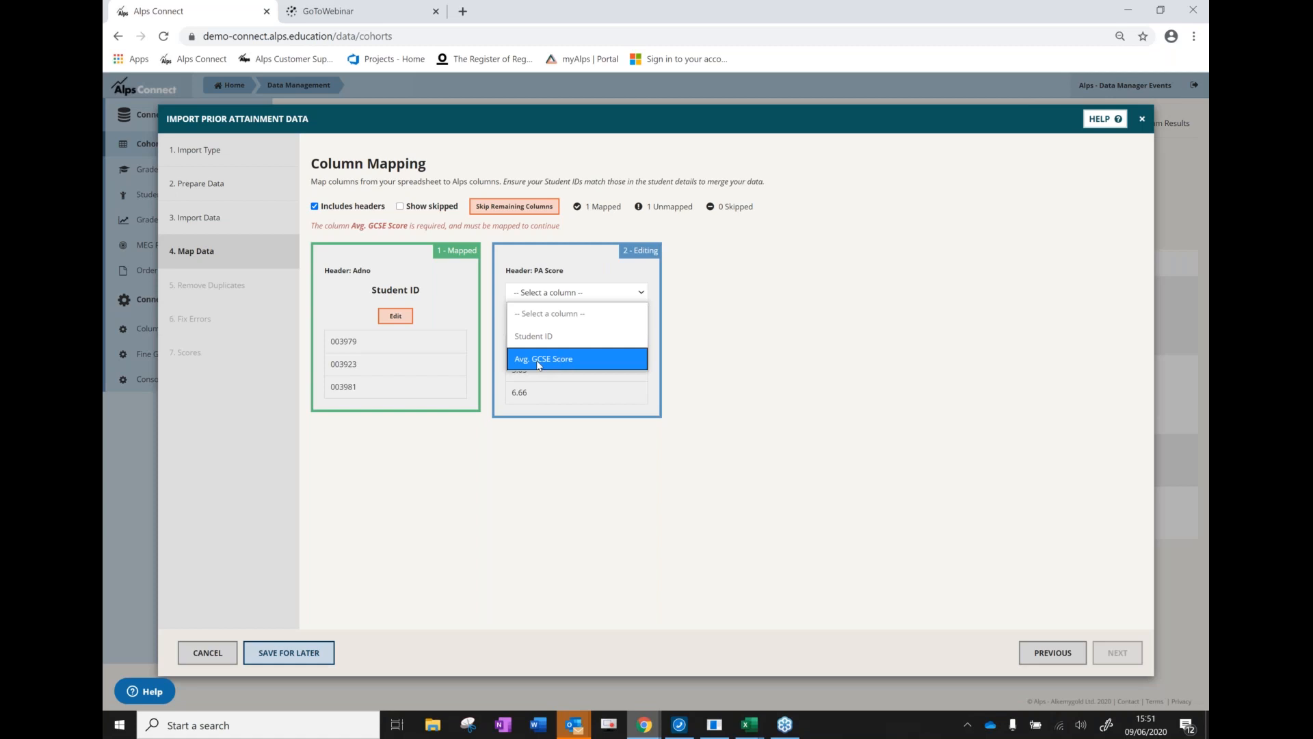
left_click(603, 366)
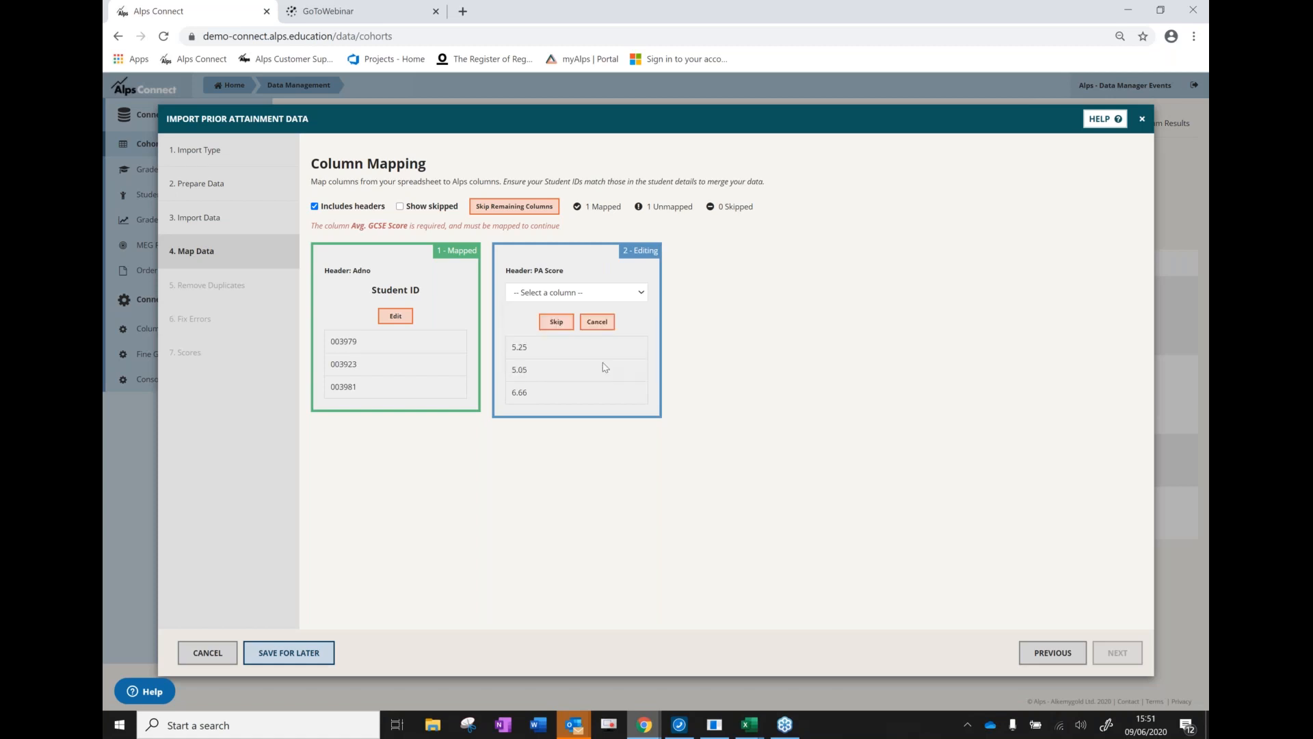
left_click(1118, 653)
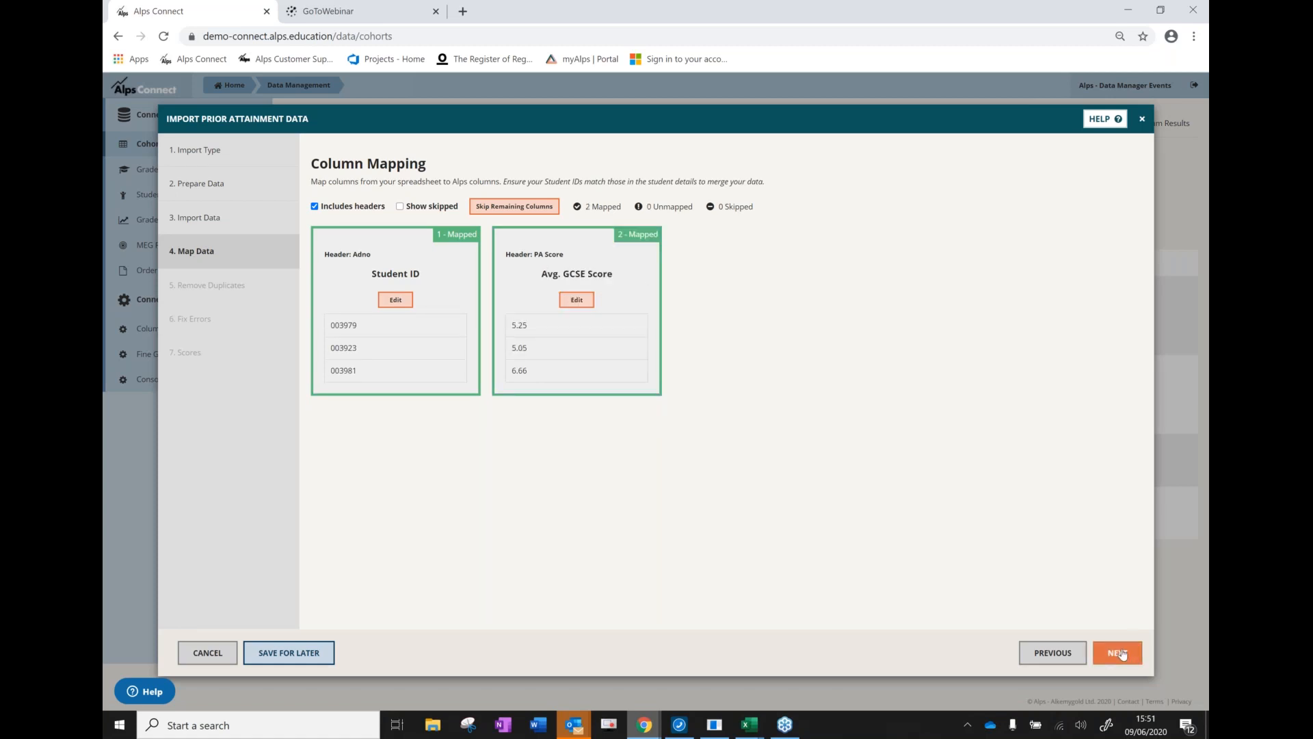
Go through the remaining wizard stages, finish the prior attainment import and check the 2020/21 Year 12 prior attainment entry
left_click_drag(399, 177, 429, 168)
left_click(429, 167)
left_click(1119, 653)
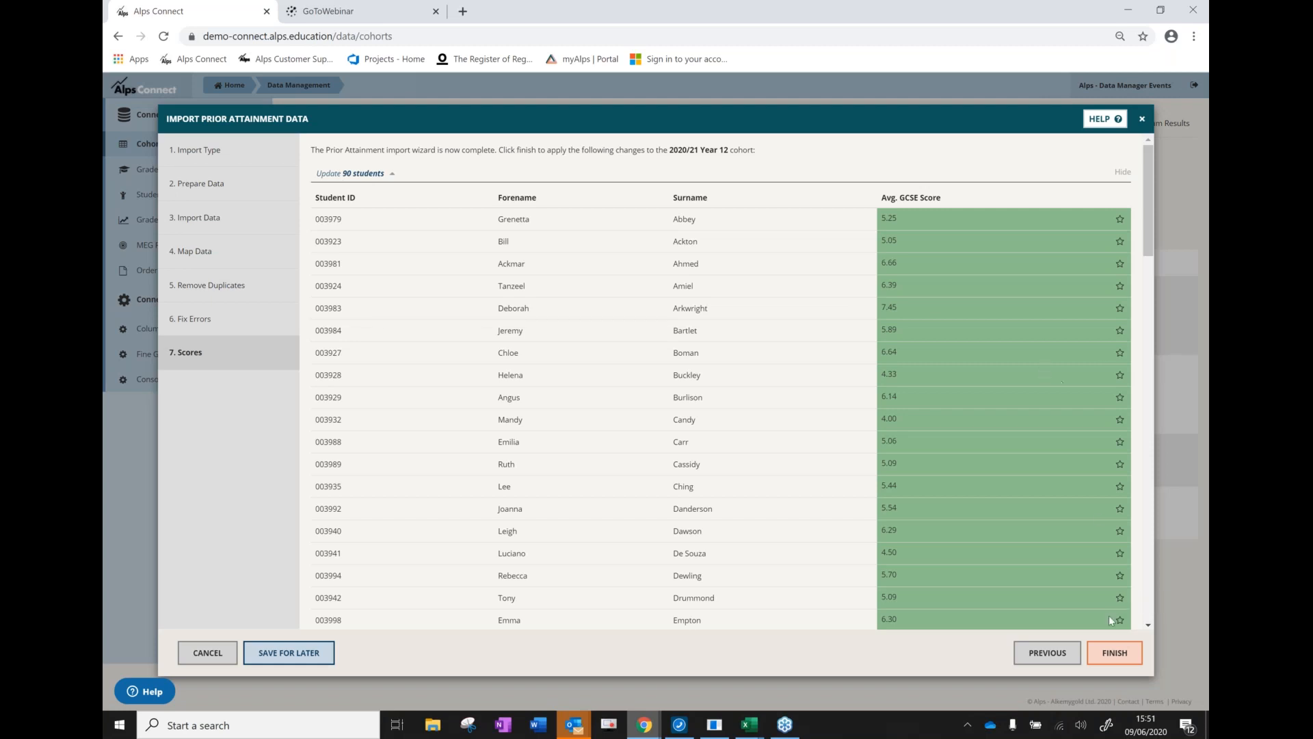
left_click(1114, 652)
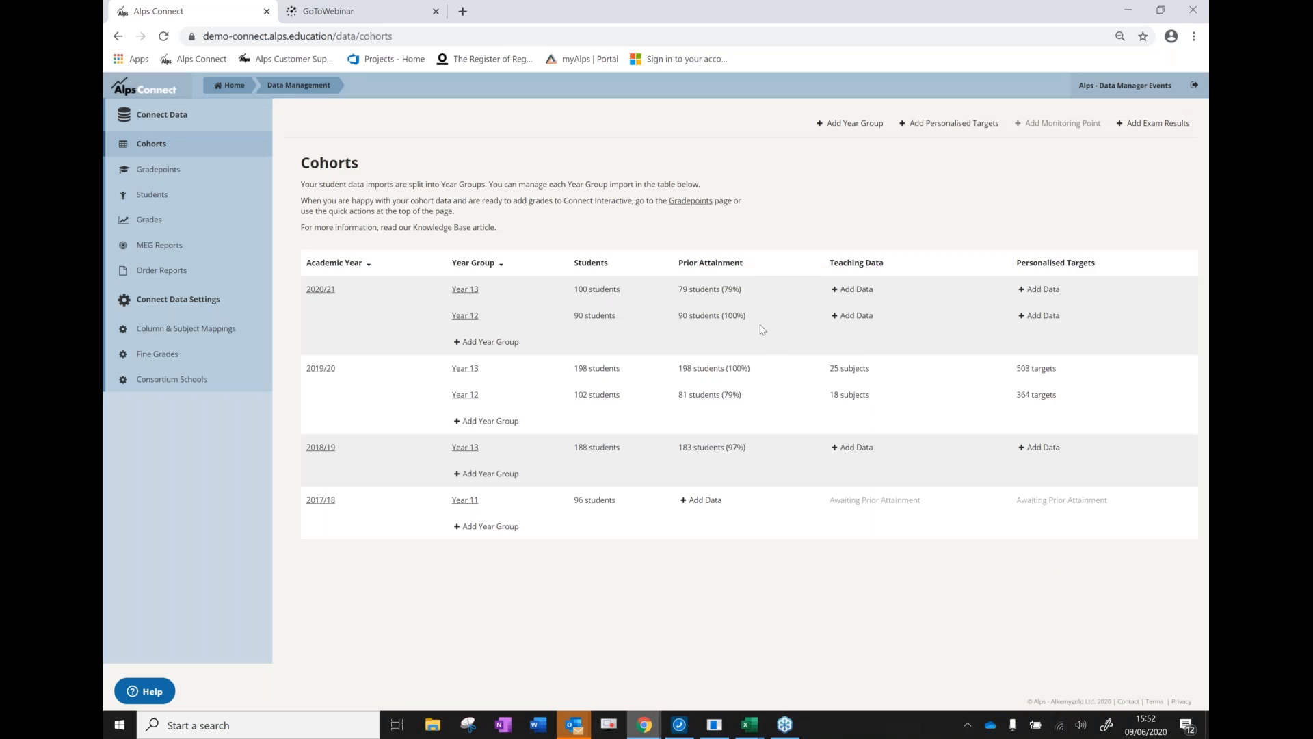
left_click_drag(746, 316, 676, 316)
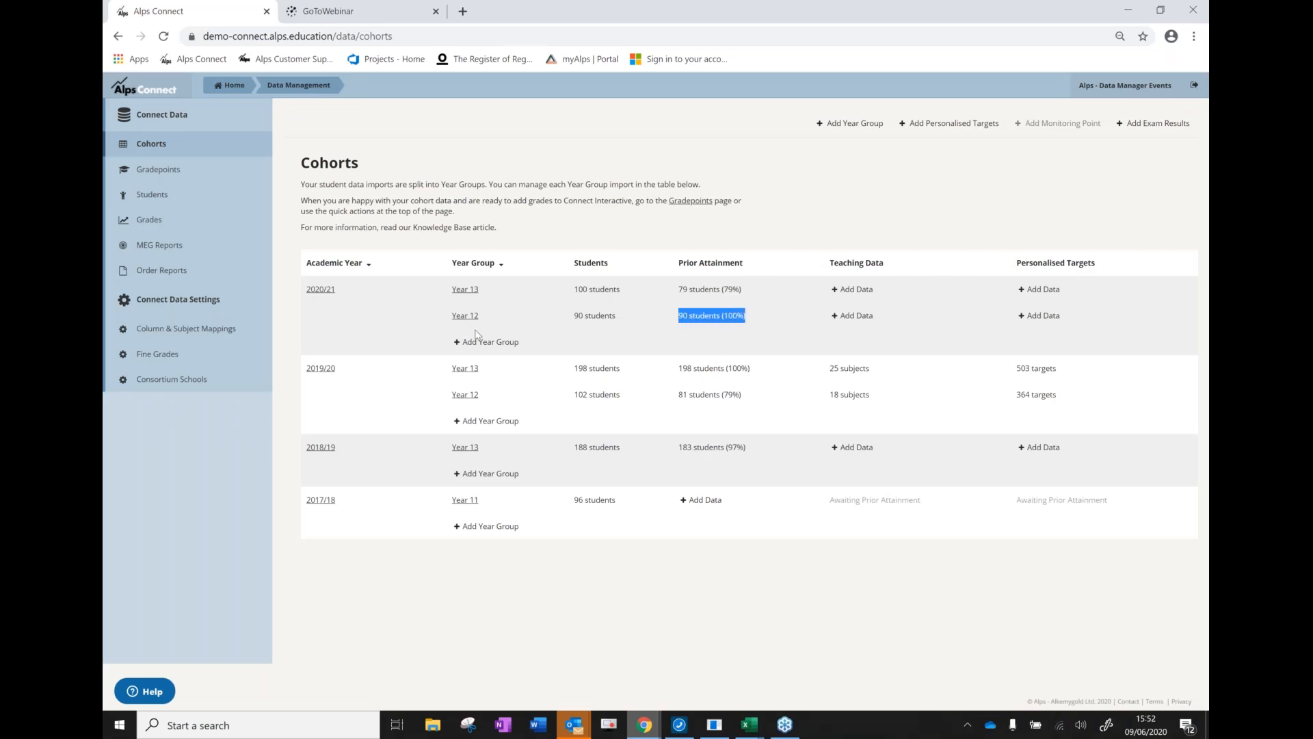
left_click(652, 325)
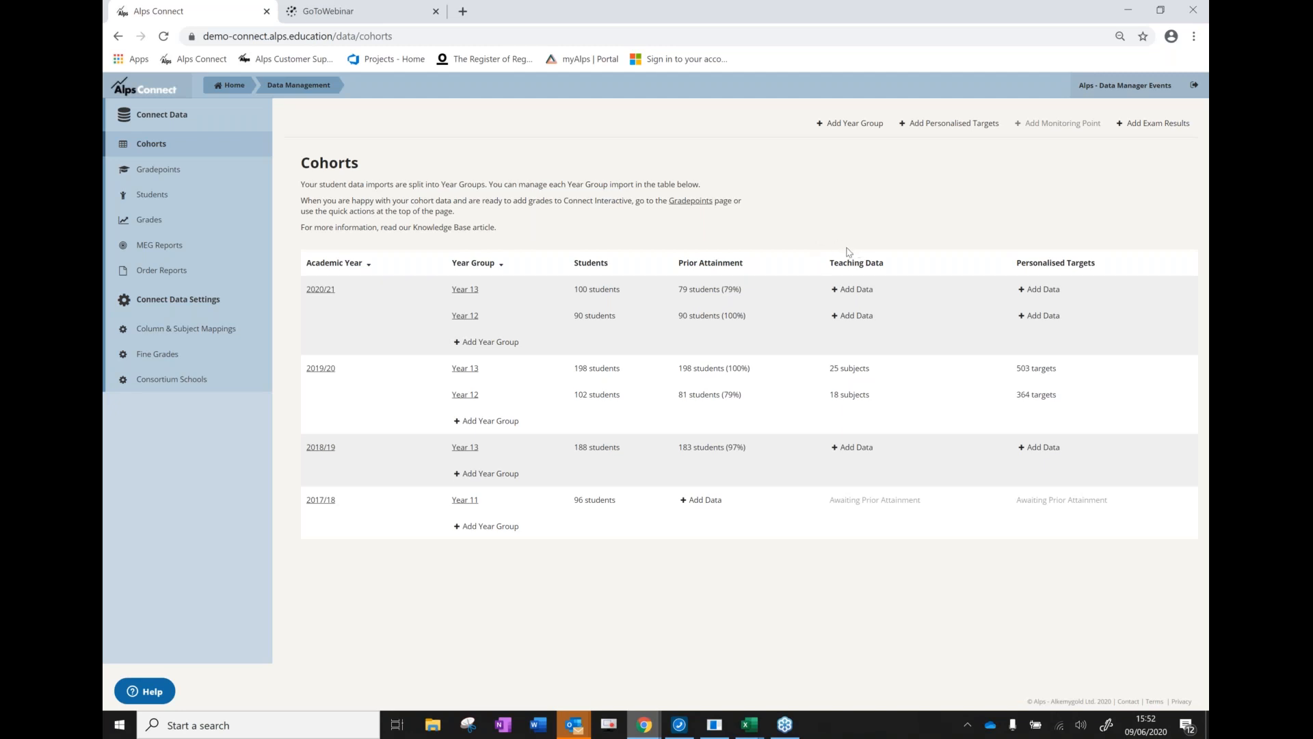
Start adding teaching data for 2020/21 Year 12, choose the Excel import and proceed to the data import stage
left_click(850, 319)
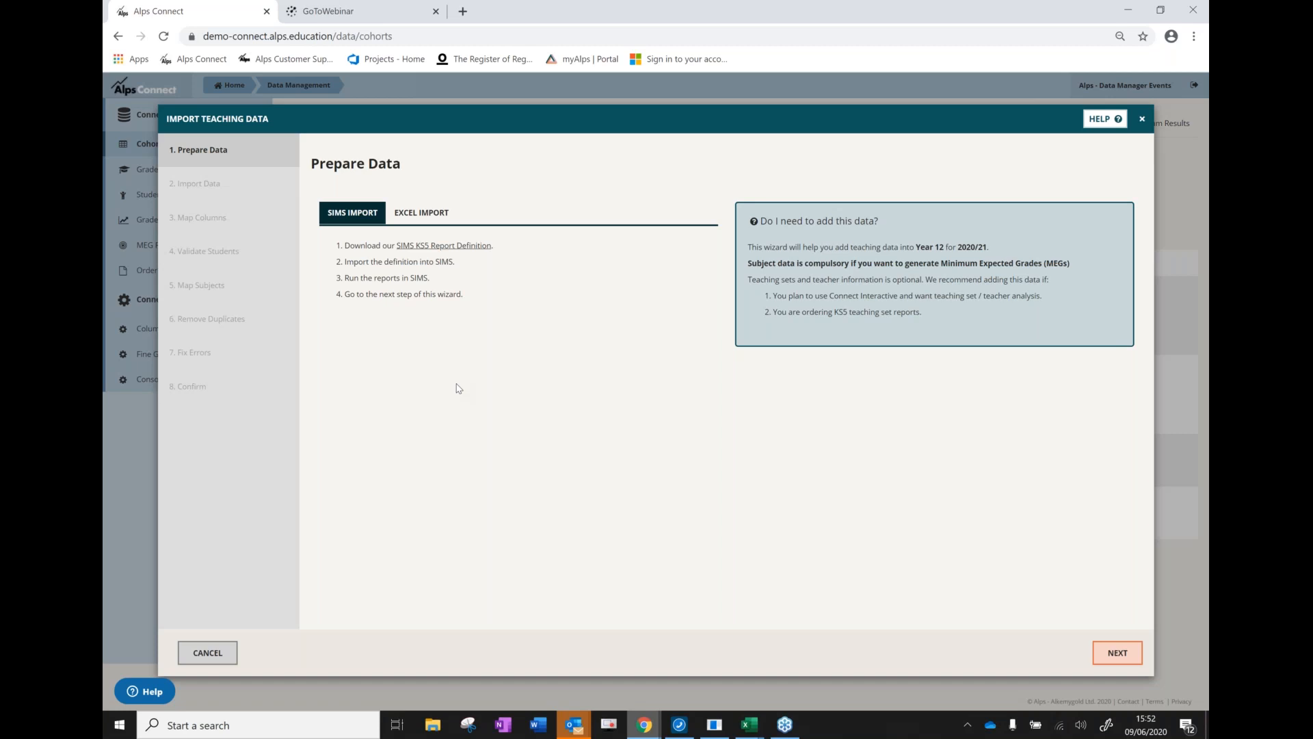
left_click(441, 218)
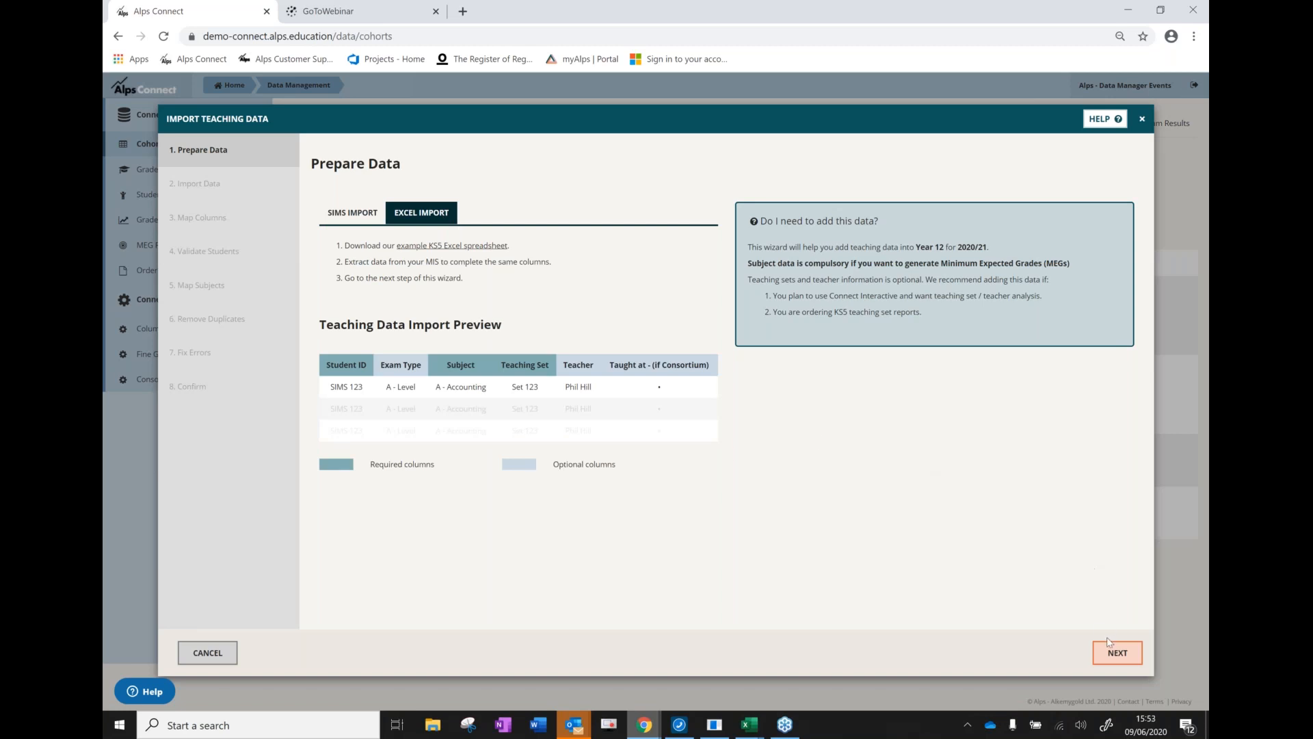
left_click(1113, 655)
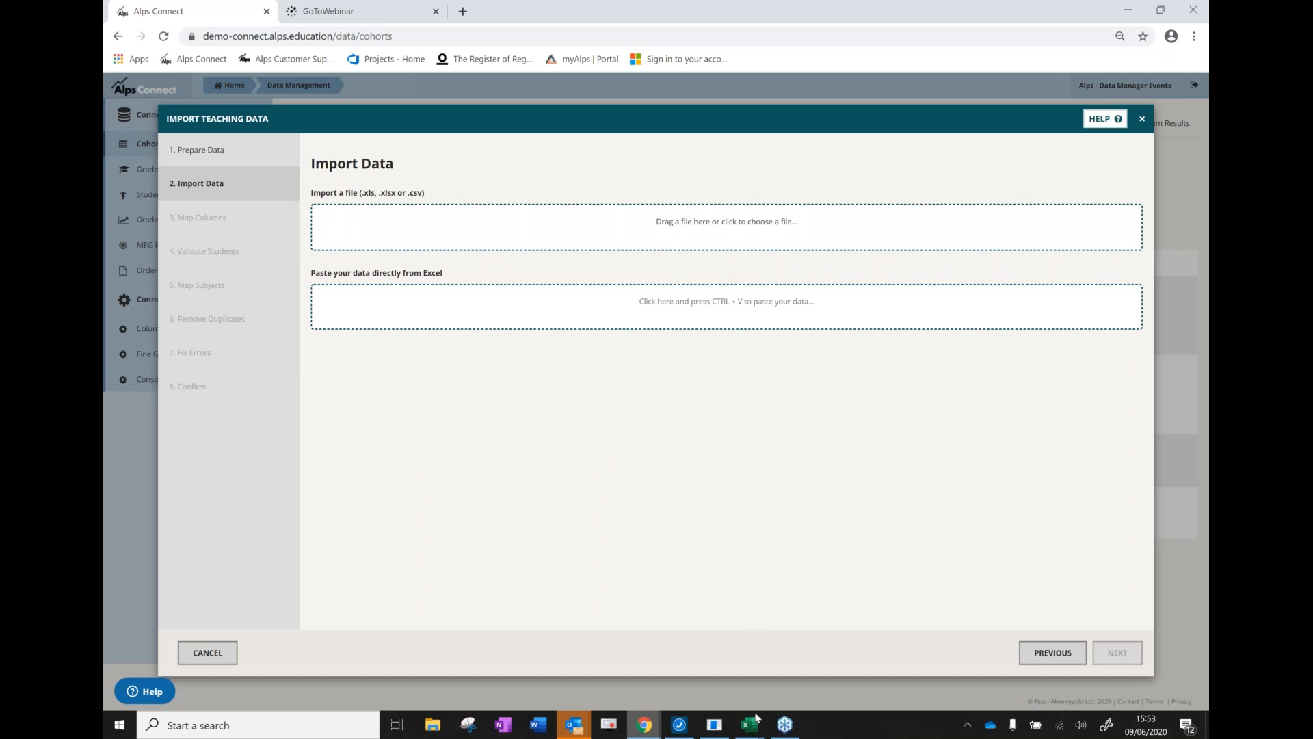
Switch to Excel and open the Teaching Sets workbook from the Webinar Imports folder on the Desktop
mouse_move(745, 729)
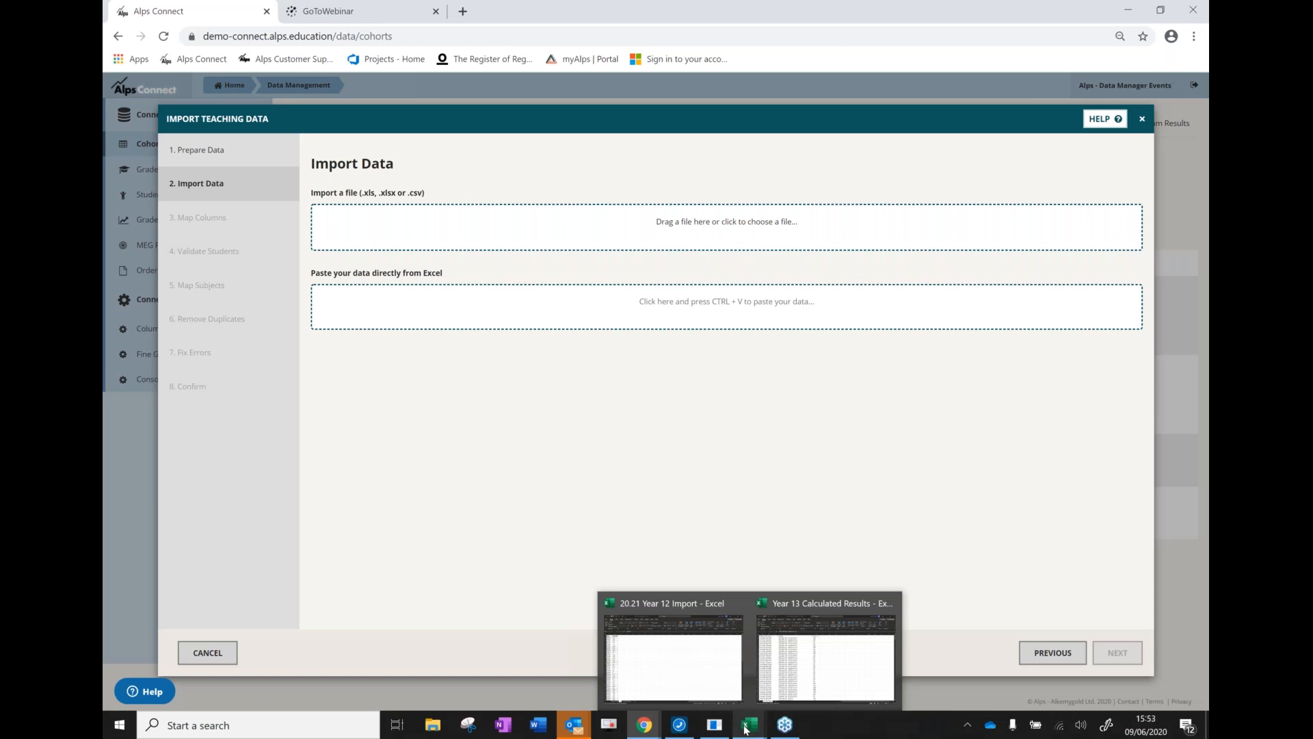
left_click(673, 653)
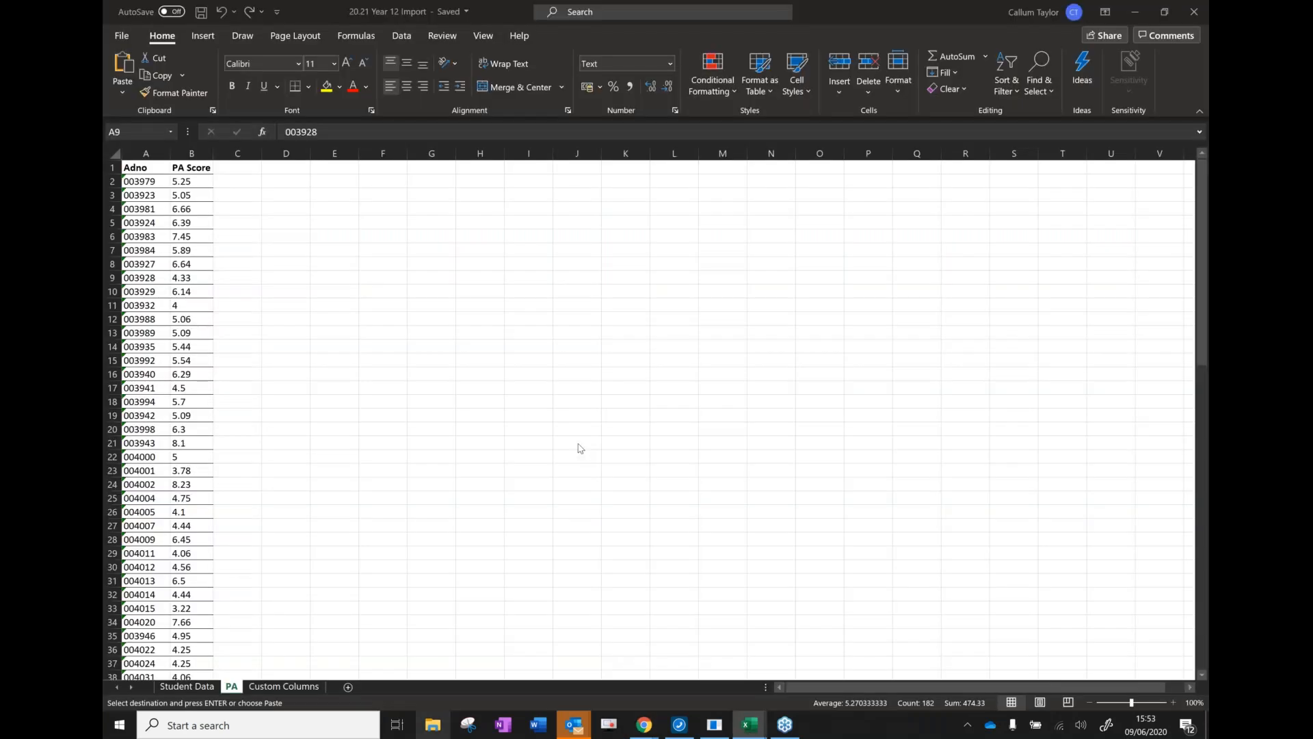
key("super+e")
left_click(537, 350)
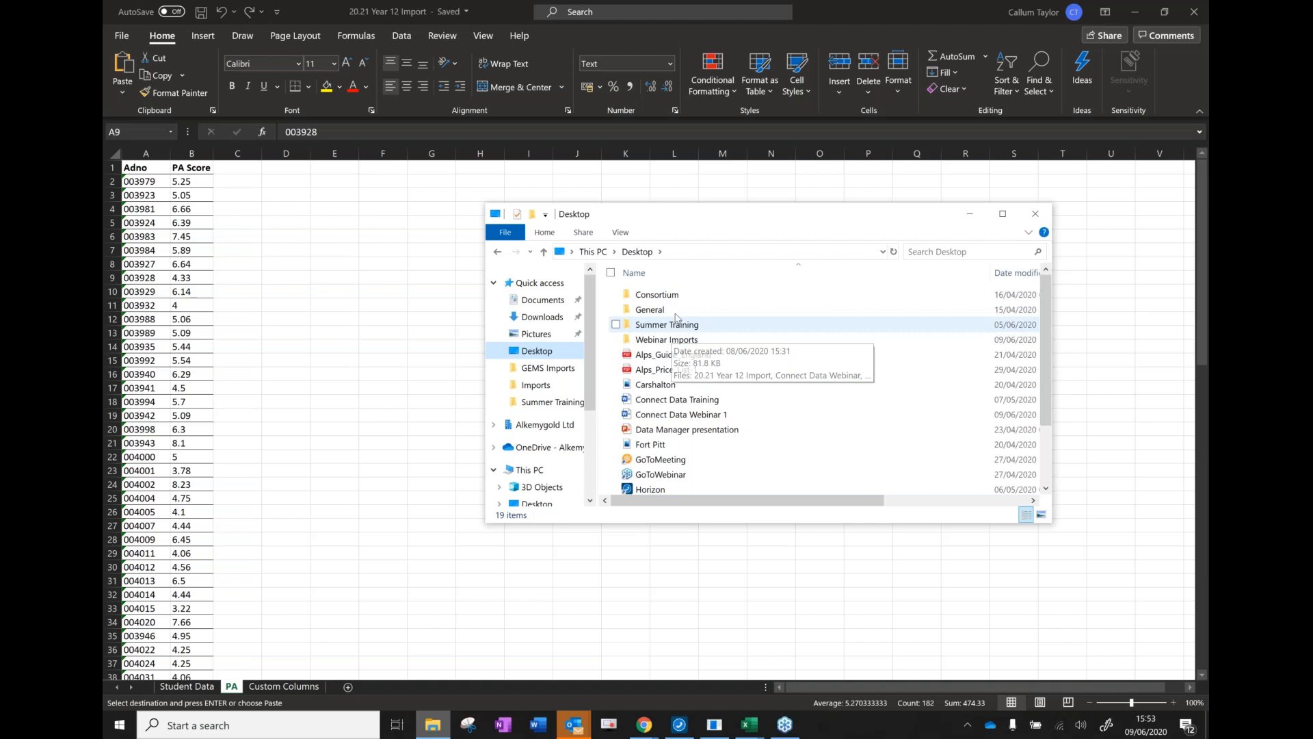
double_click(667, 339)
double_click(660, 325)
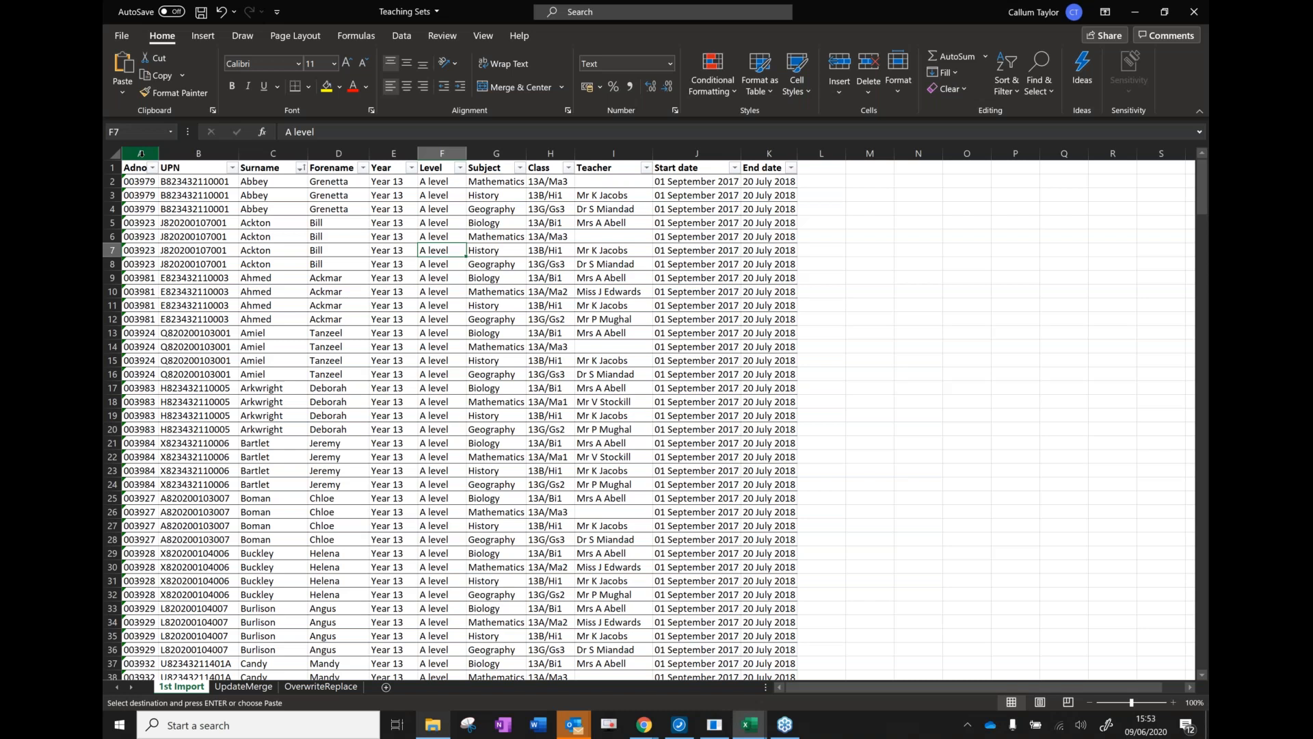
Examine the Adno, Surname, Forename, Subject, Class, date and UPN columns on the 1st Import sheet
left_click(141, 153)
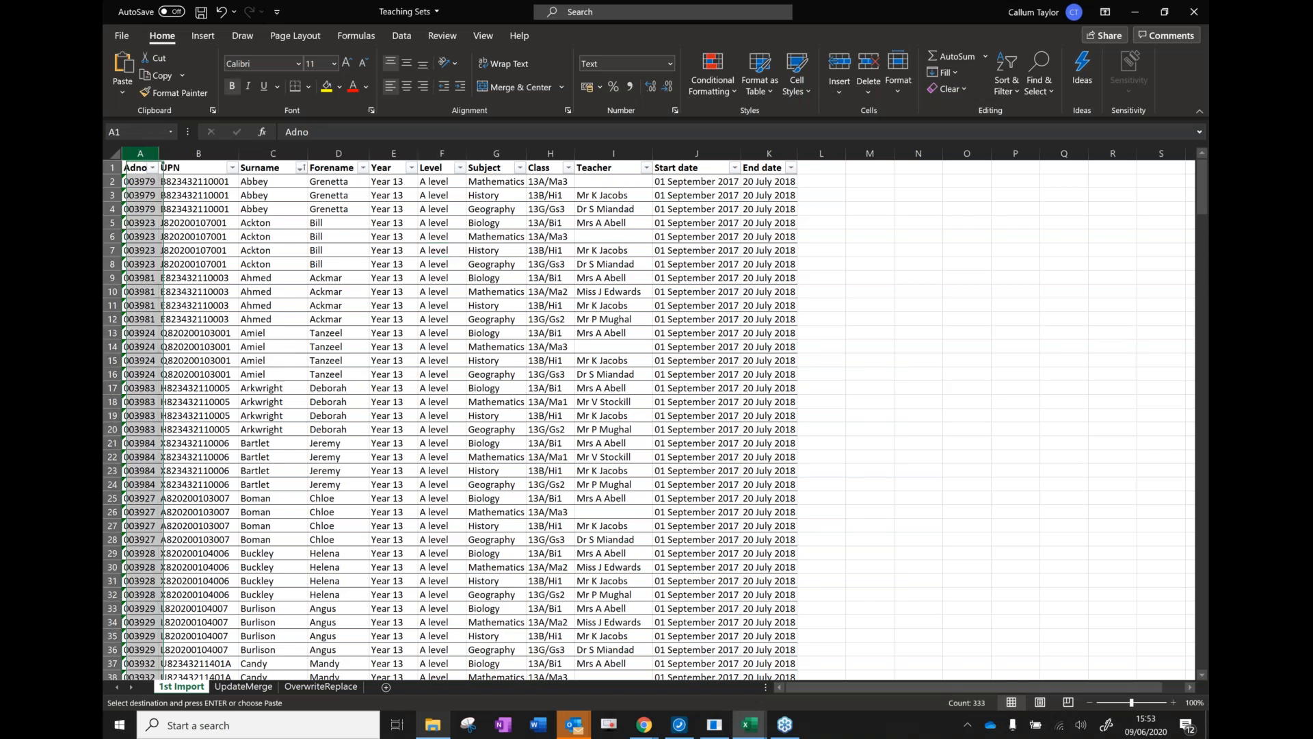
left_click_drag(273, 153, 338, 153)
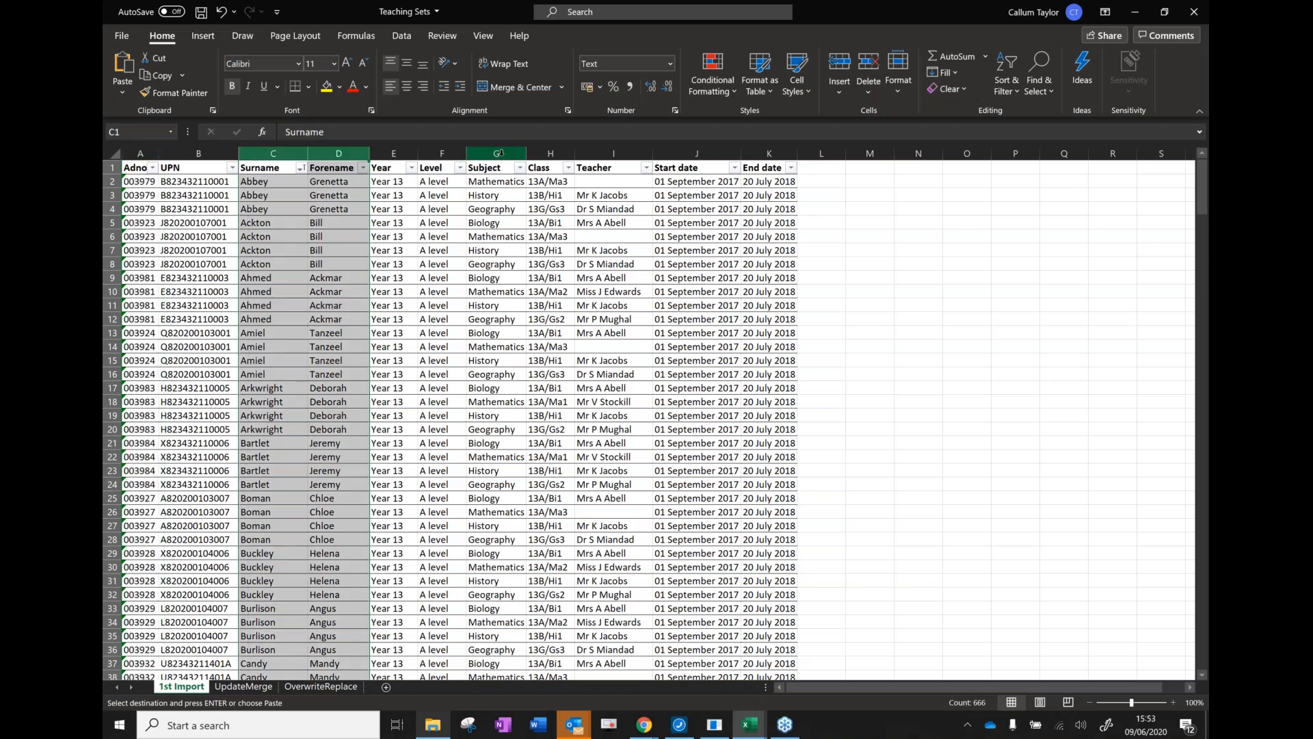
left_click_drag(497, 153, 551, 153)
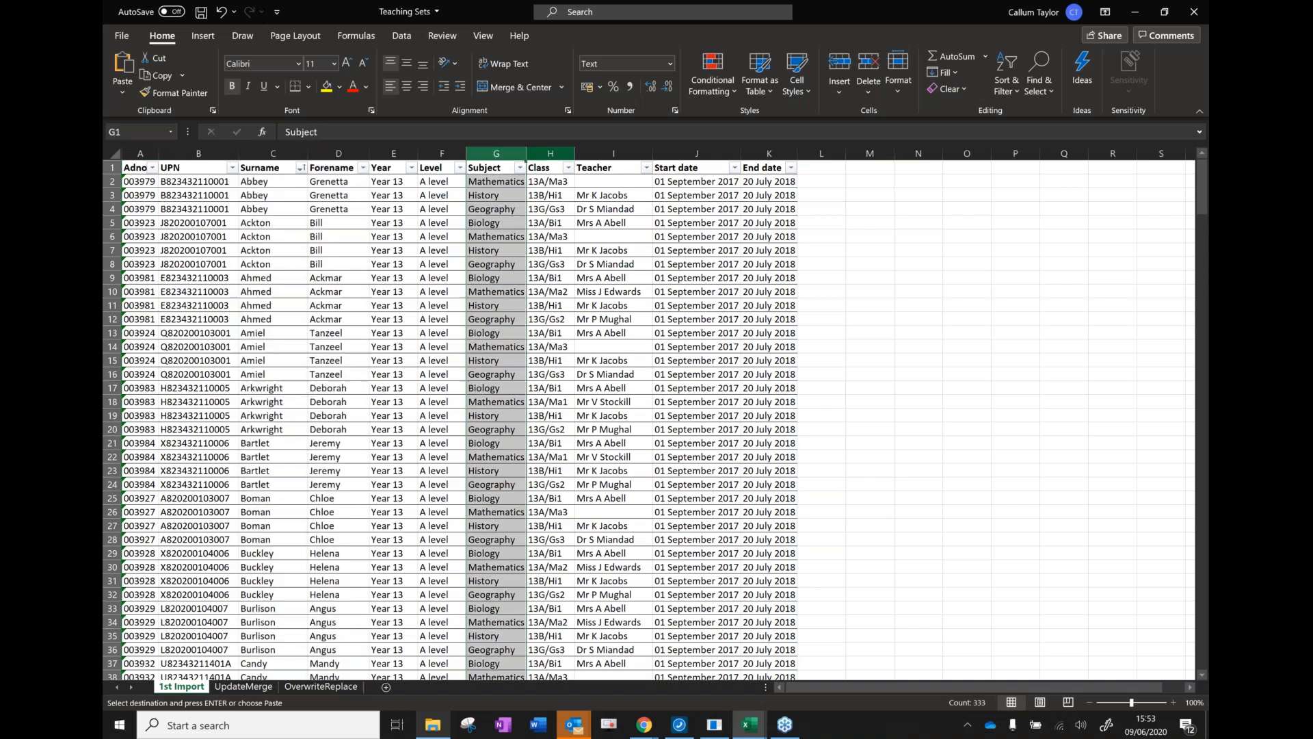
left_click_drag(697, 153, 768, 154)
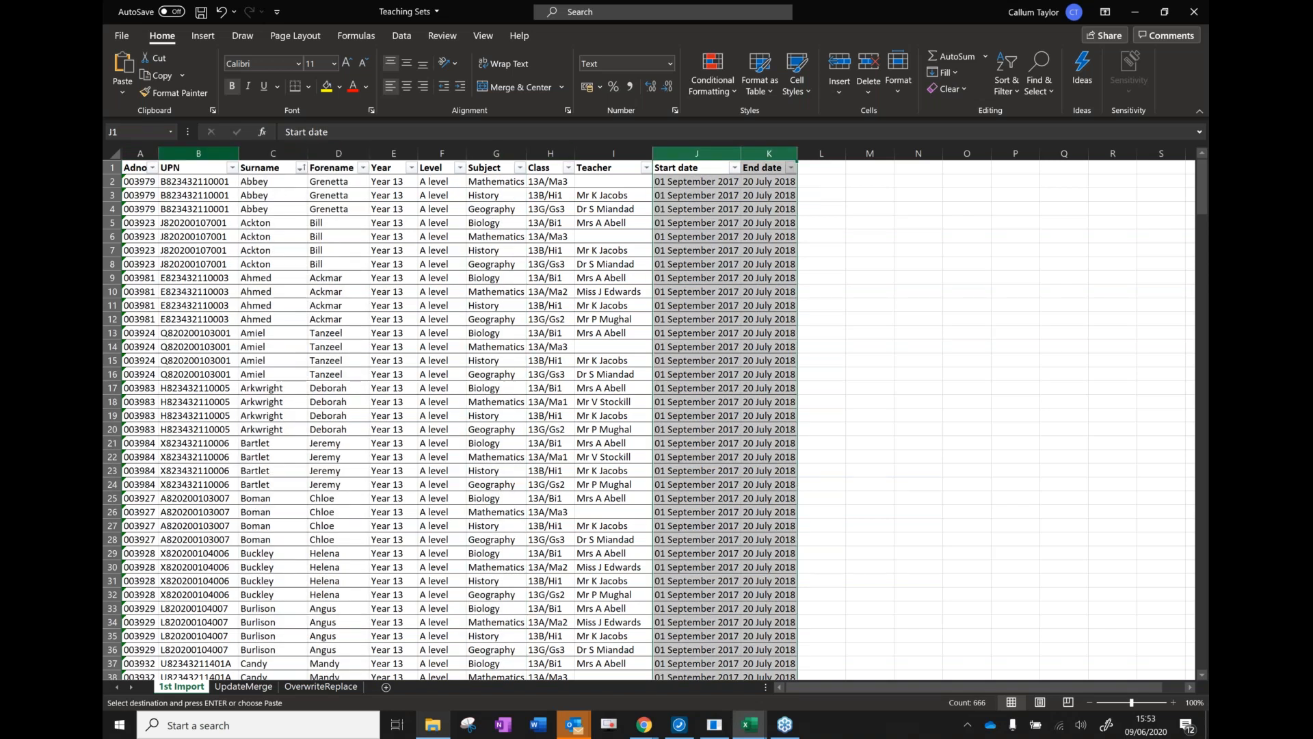
left_click(198, 153)
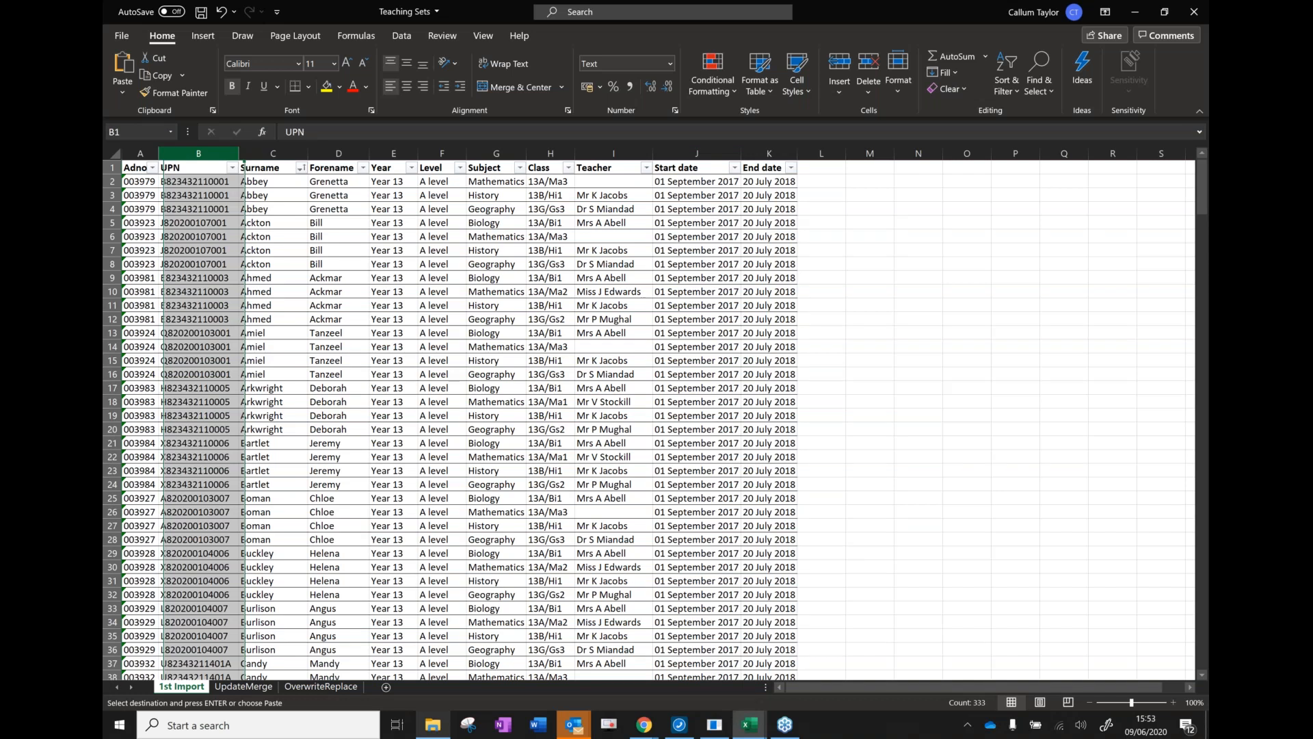
left_click(337, 346)
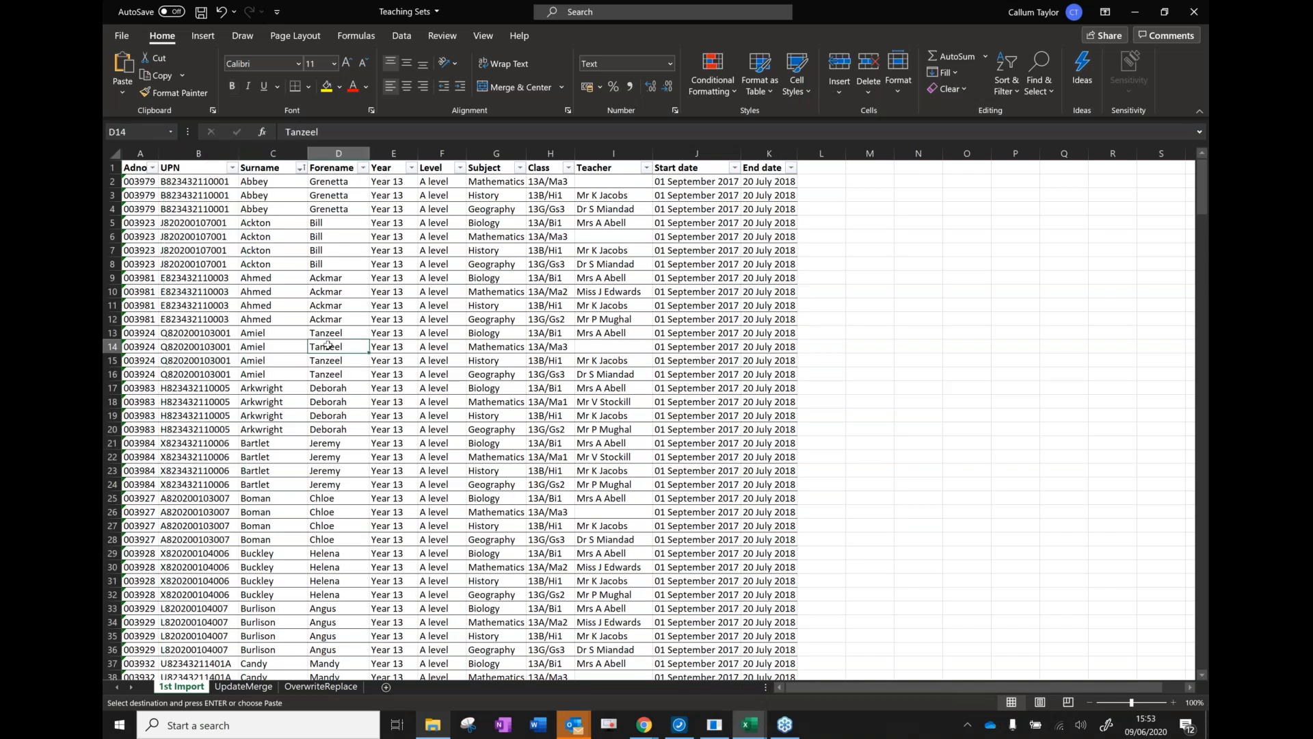
Copy the whole 1st Import table, paste it into the Alps Connect teaching data import and proceed to column mapping
left_click(338, 292)
key("ctrl+a")
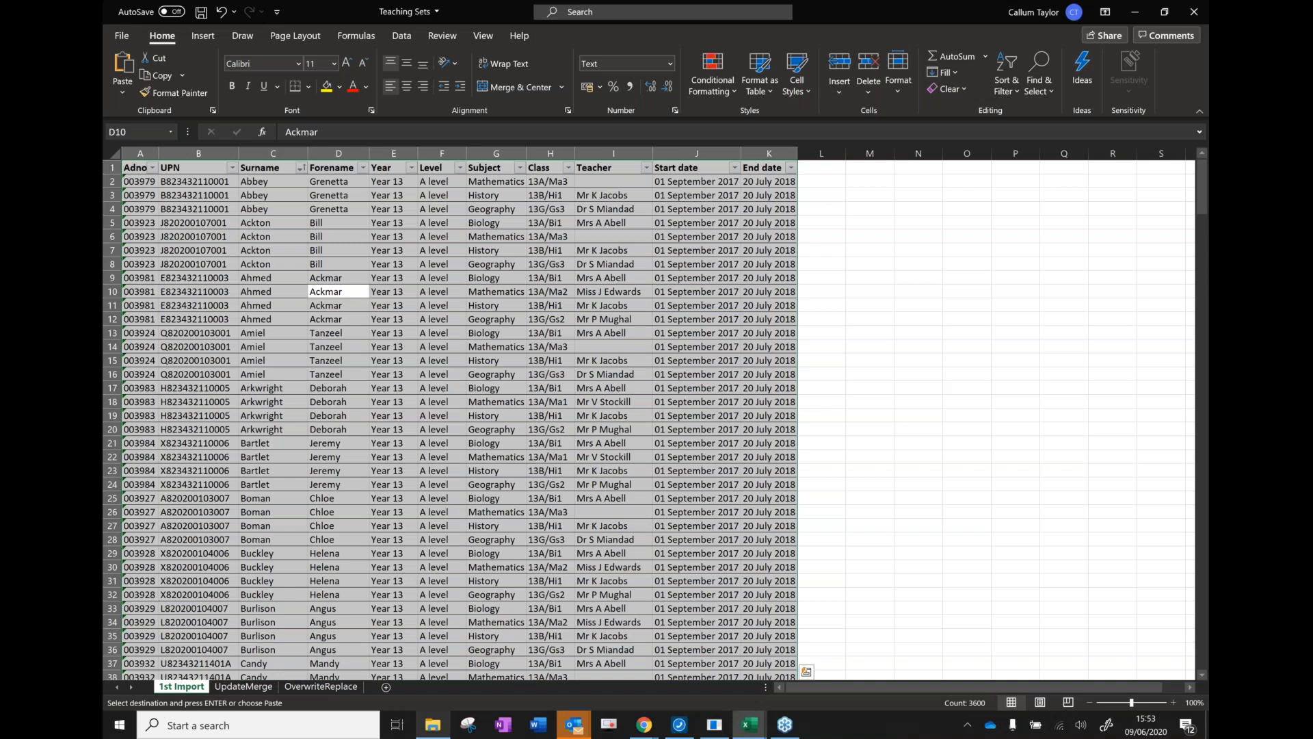
key("alt+Tab")
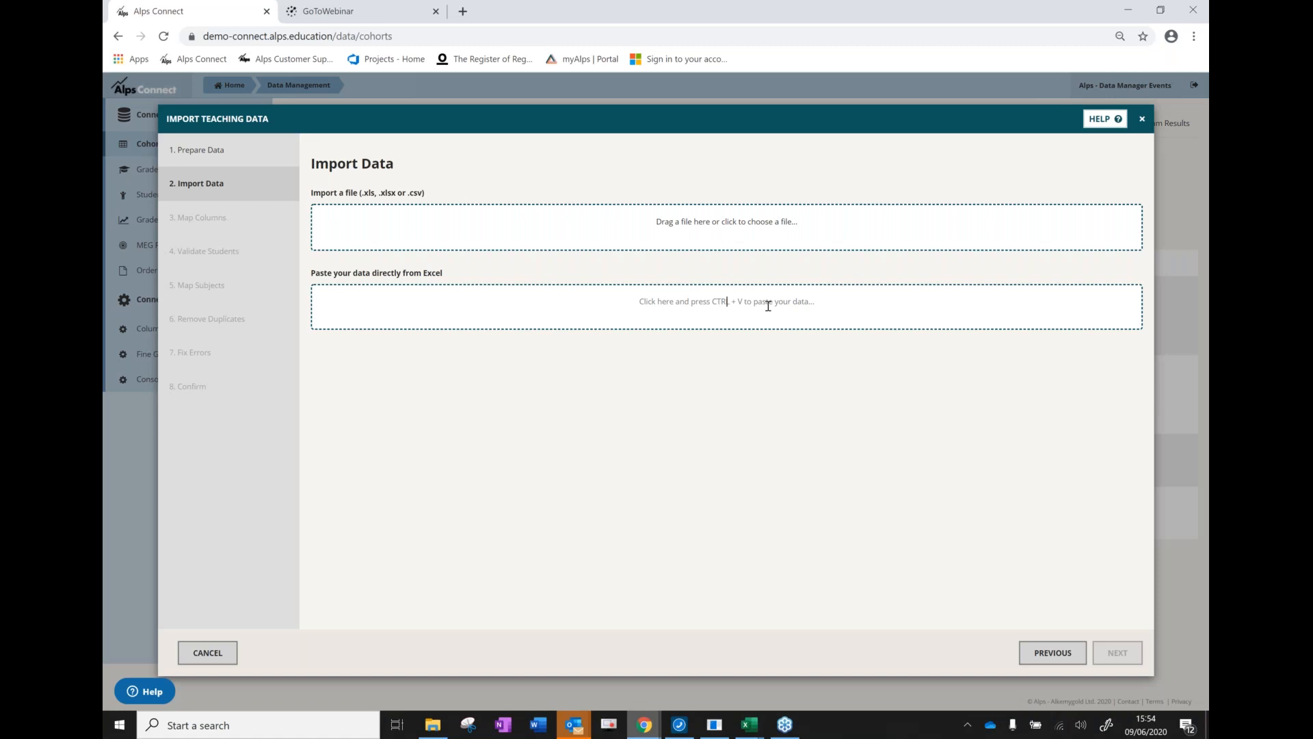
key("ctrl+v")
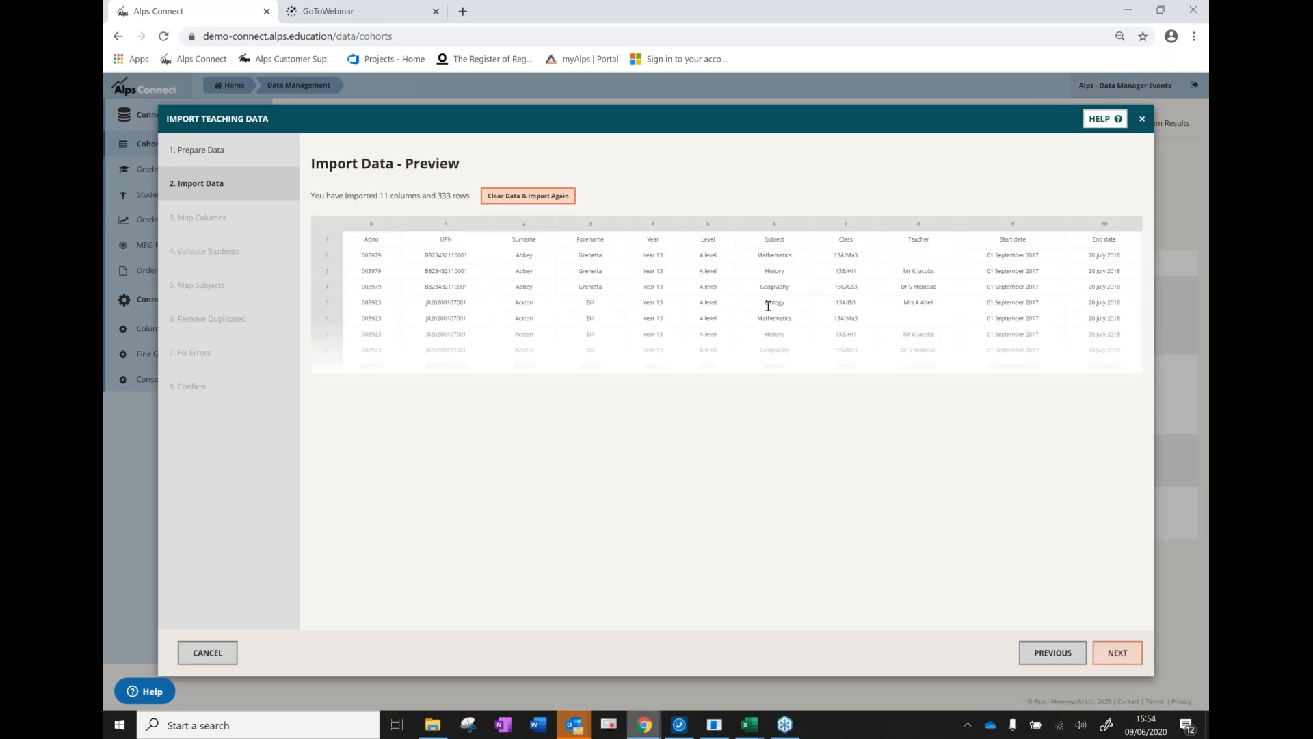
left_click(1117, 652)
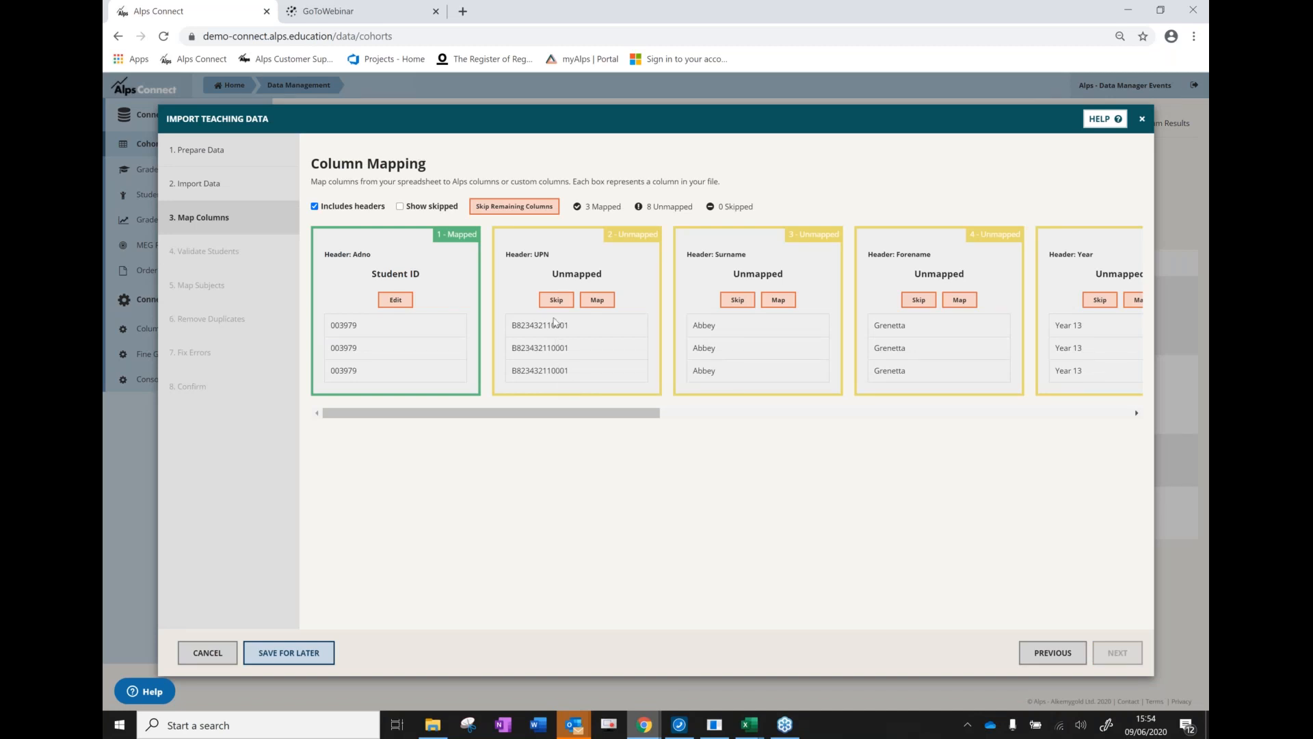
Skip the UPN, Surname, Forename and Year columns in the teaching data mapping
double_click(541, 255)
left_click(520, 254)
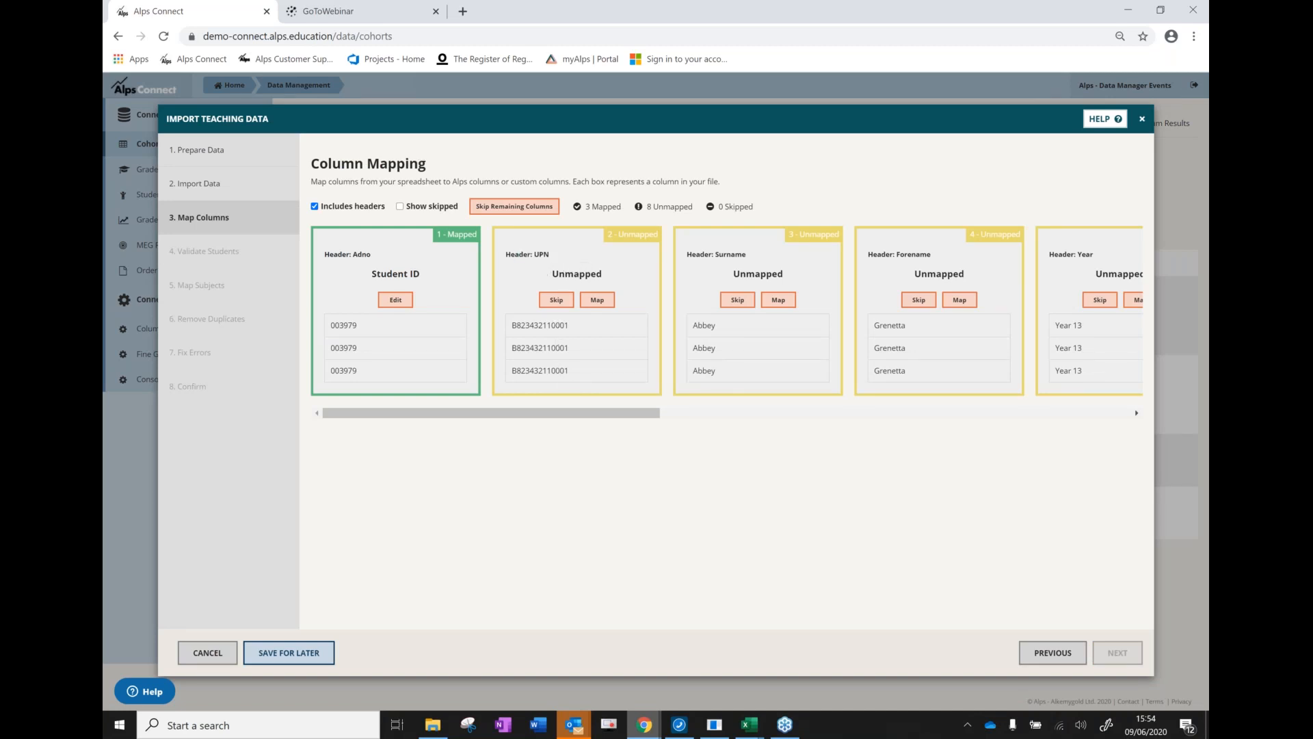
left_click(554, 302)
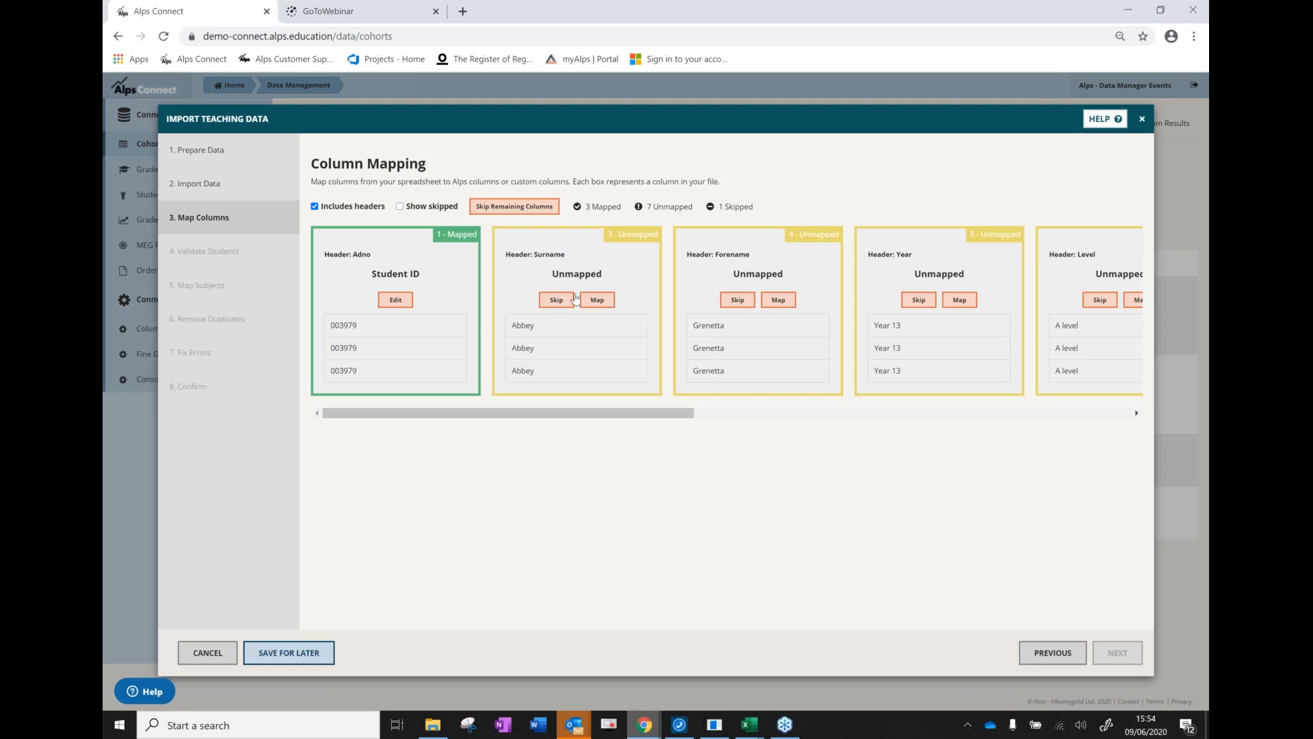
left_click(552, 301)
left_click(553, 301)
left_click_drag(557, 251, 568, 231)
left_click(568, 231)
left_click(556, 301)
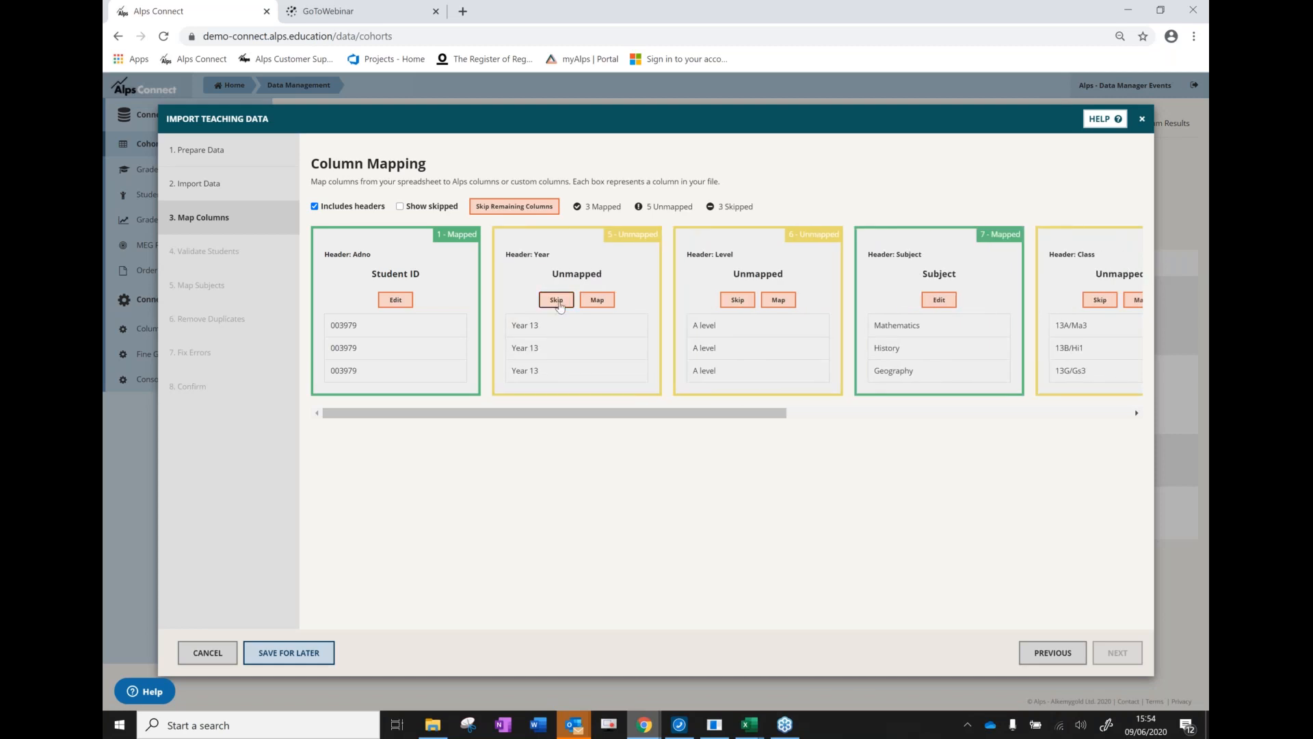
Skip the Level, Start date and End date columns in the teaching data mapping
left_click_drag(560, 273, 517, 256)
left_click(527, 279)
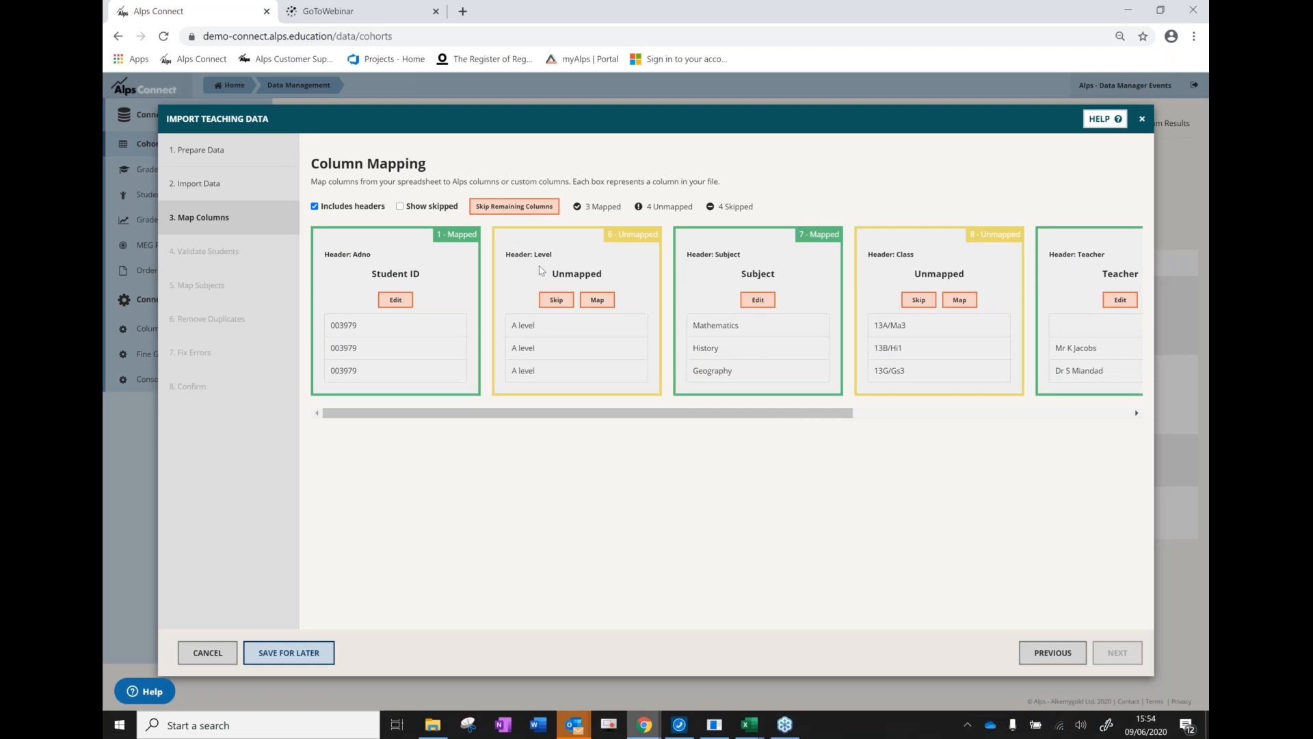
left_click(555, 301)
left_click_drag(623, 415, 899, 410)
left_click(846, 300)
left_click(1025, 300)
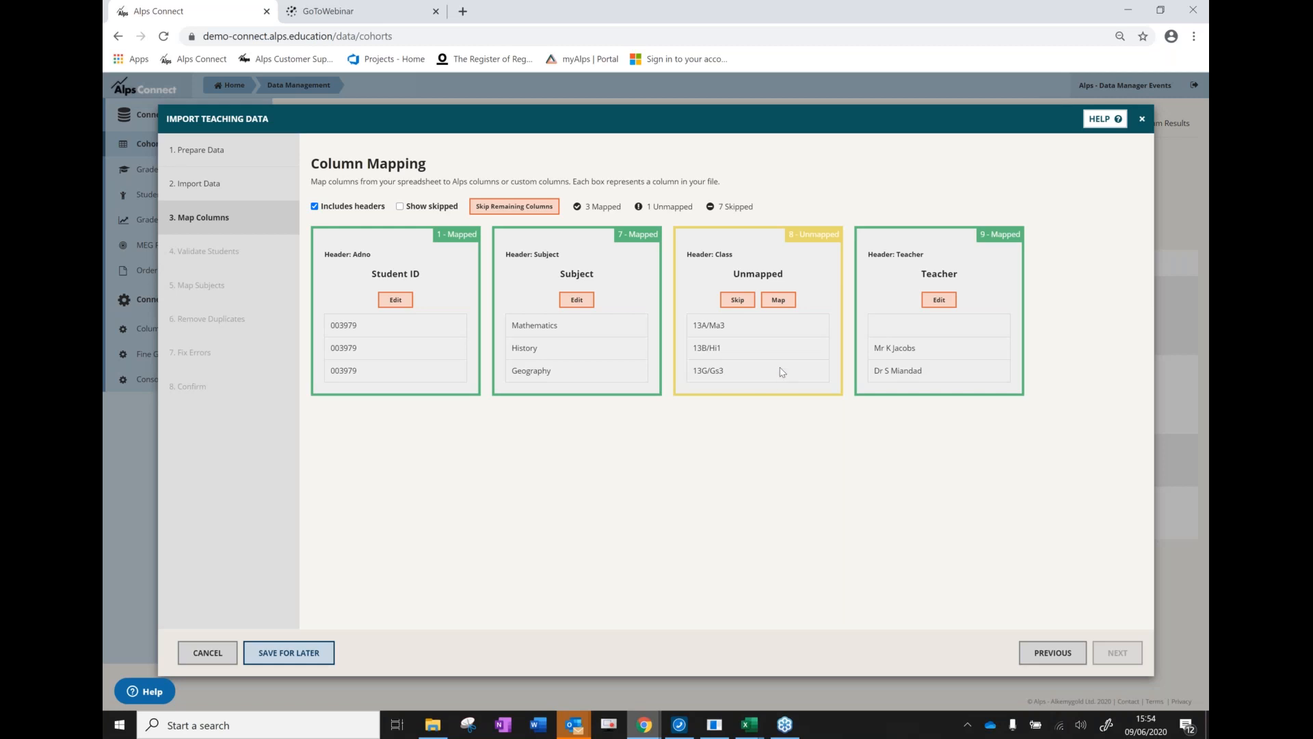
Map the Class column to Teaching Set and continue through to subject mapping
left_click(788, 307)
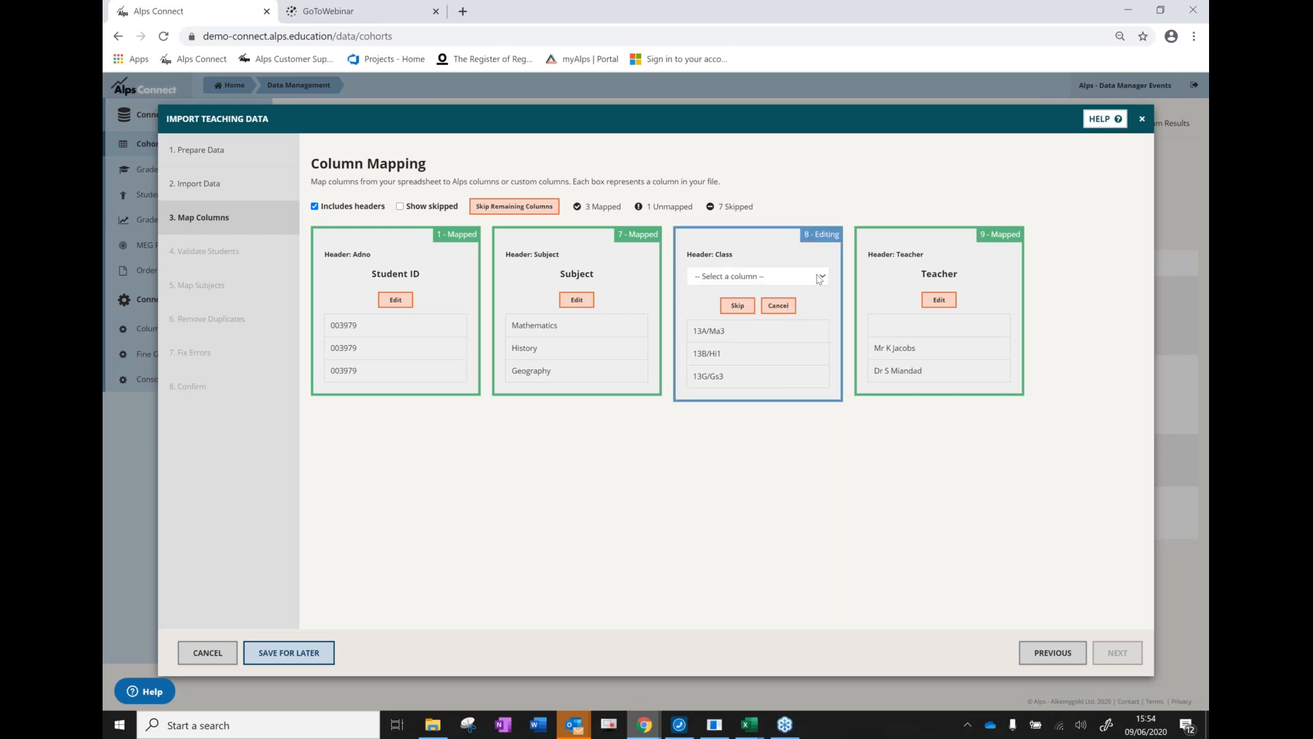
left_click(823, 277)
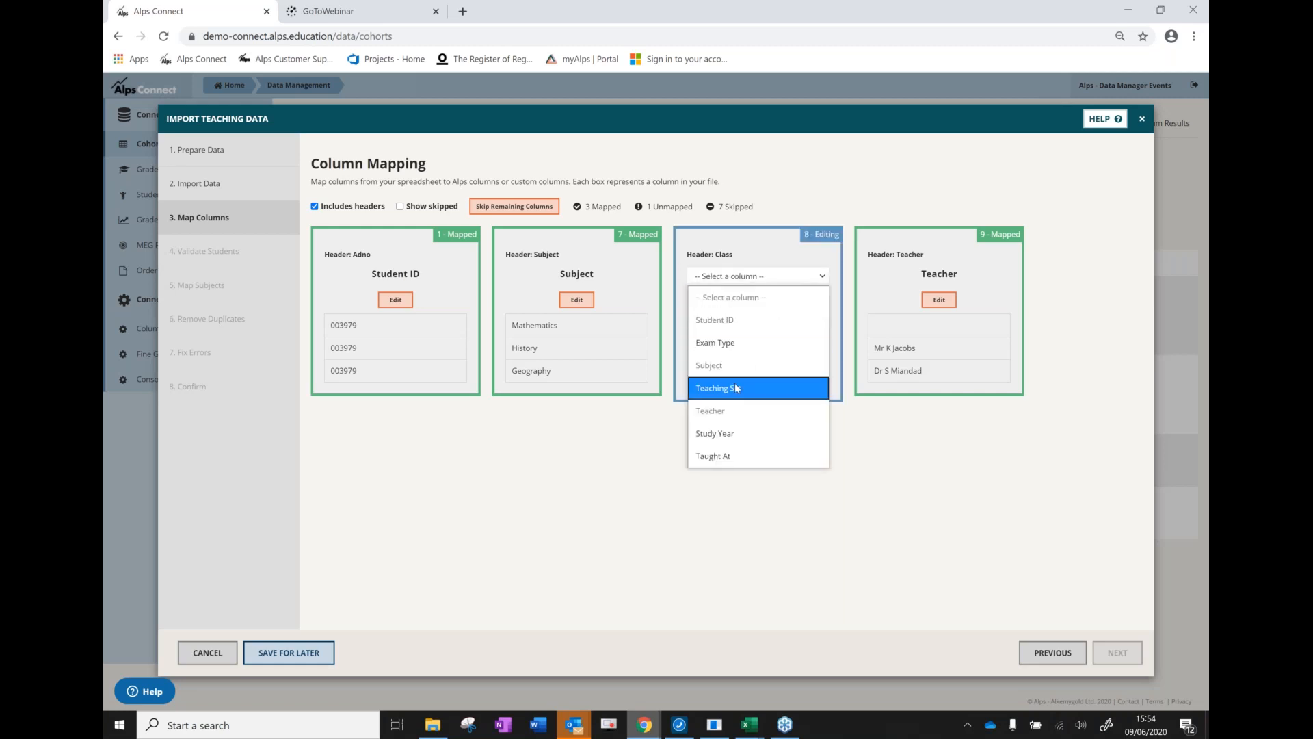
left_click(734, 383)
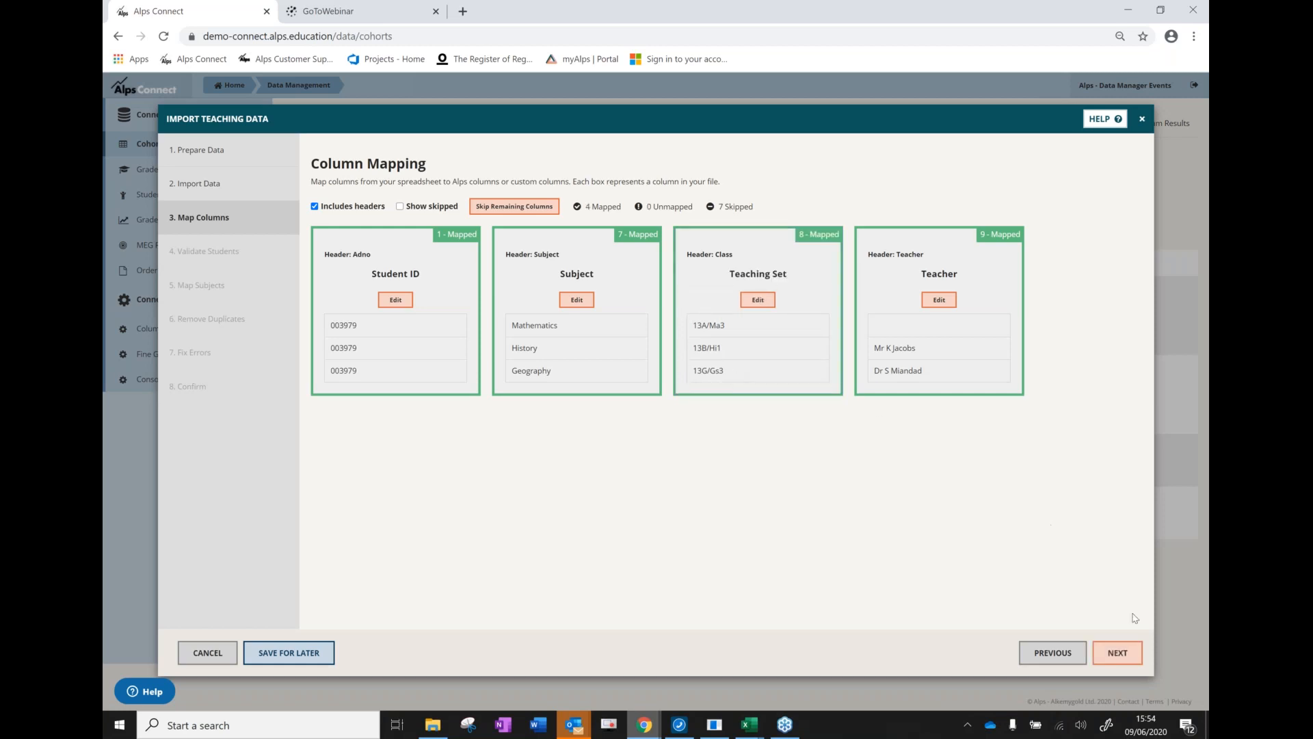
left_click(1113, 656)
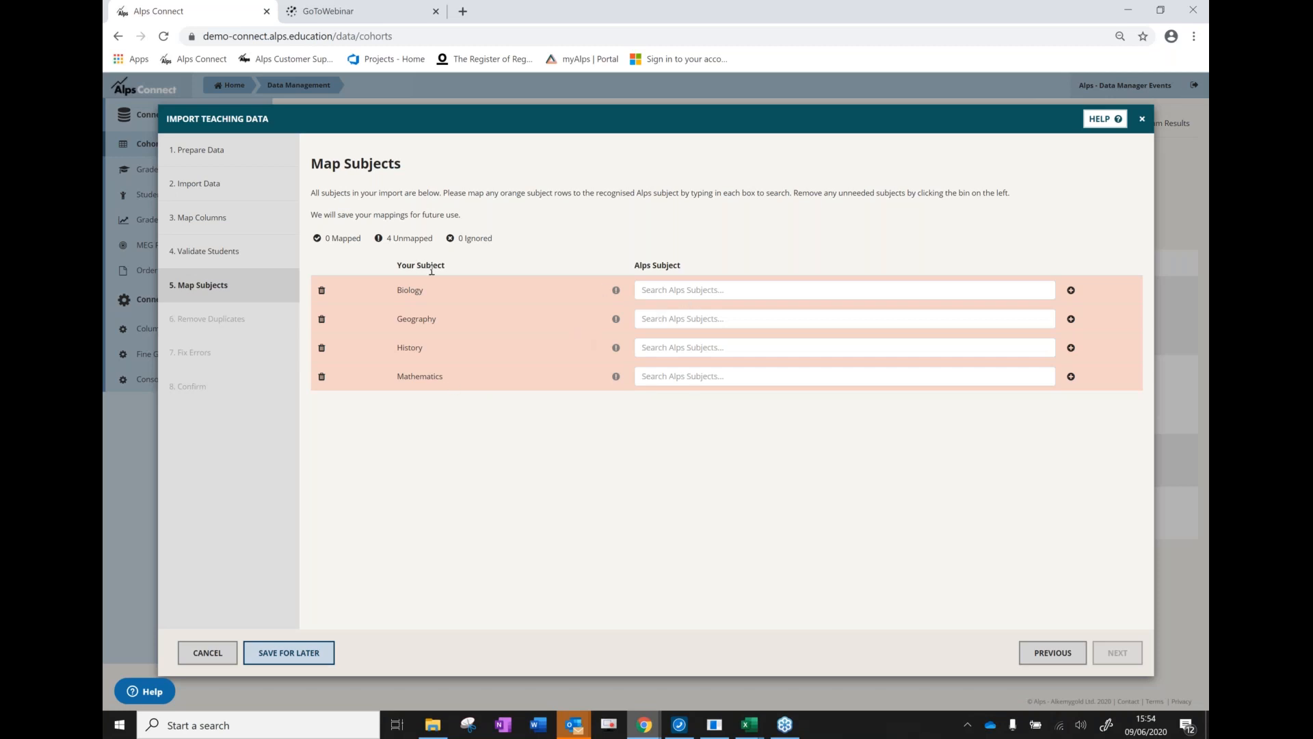
Map the Biology subject to A - Biology and Geography to A - Geography
left_click(753, 287)
type("biol")
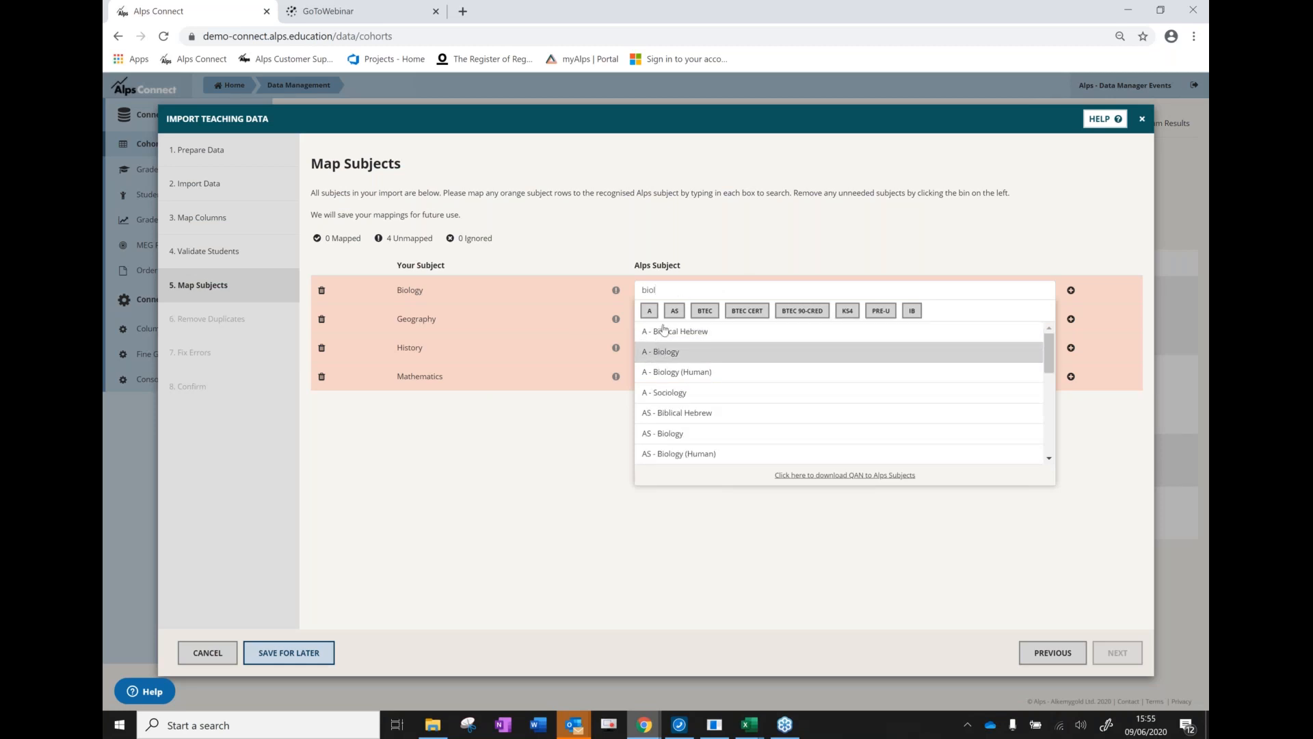
key("Return")
left_click(674, 319)
type("geog")
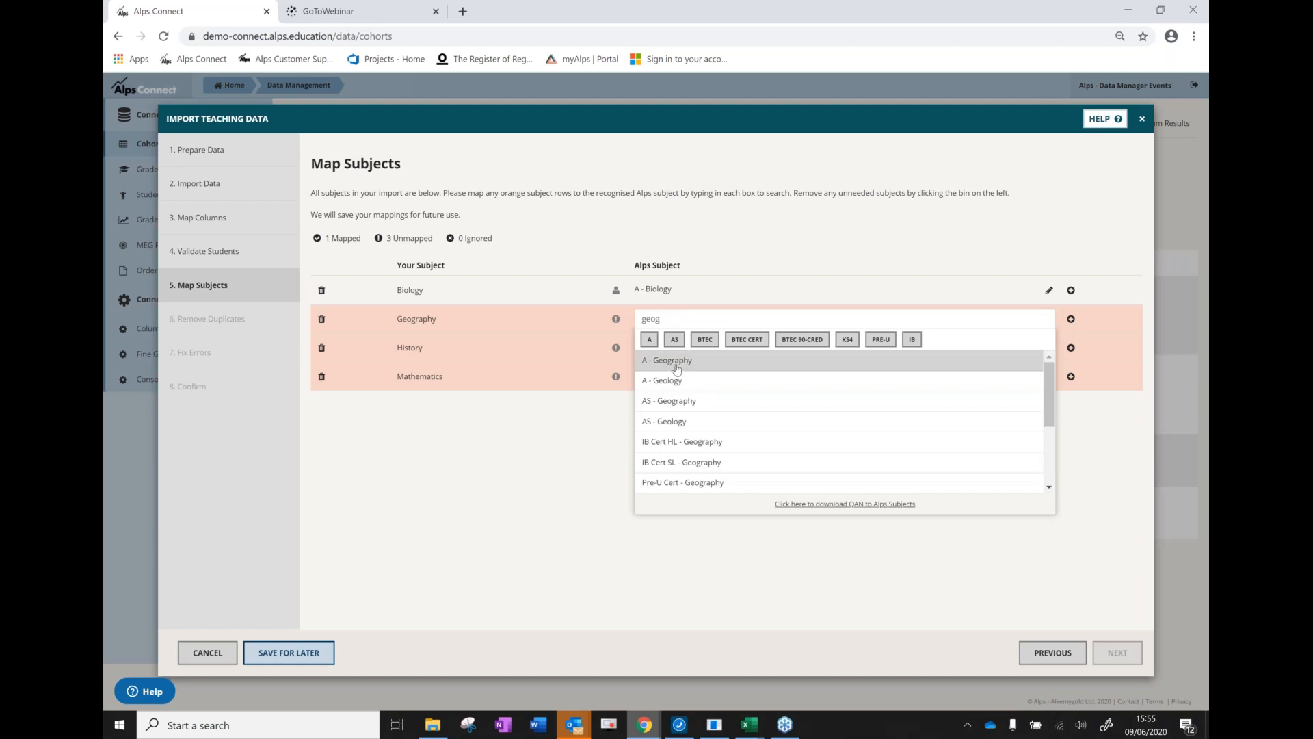
left_click(676, 363)
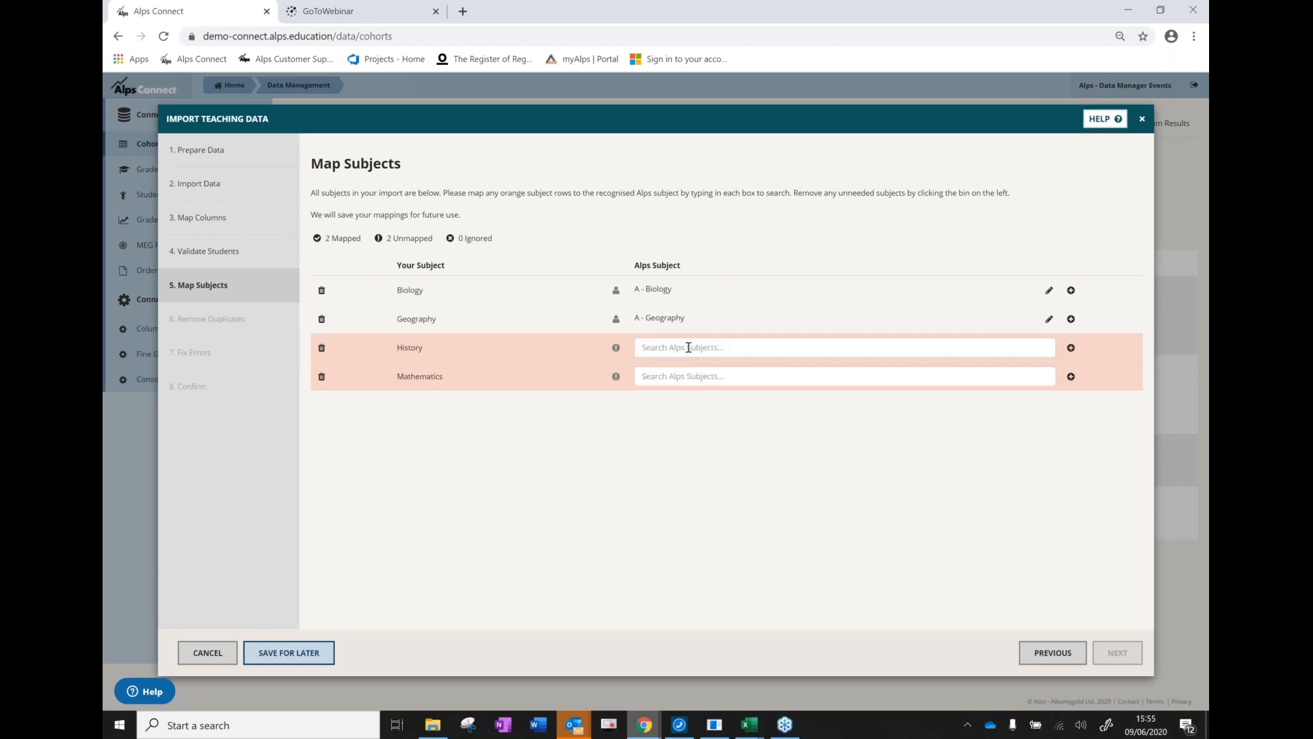
Map History to A - History and Mathematics to A - Mathematics, and continue to duplicate removal
left_click(688, 347)
type("histor")
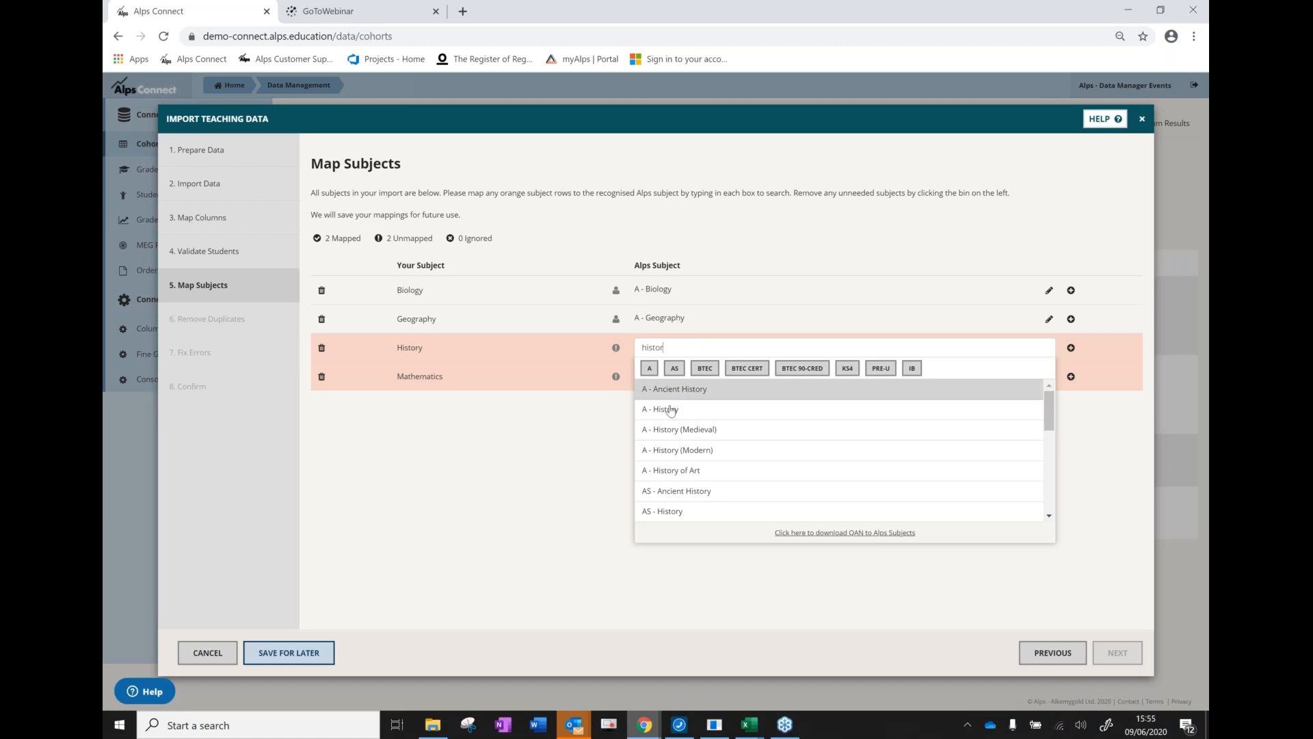
left_click(670, 409)
left_click(673, 380)
type("mat")
type("h")
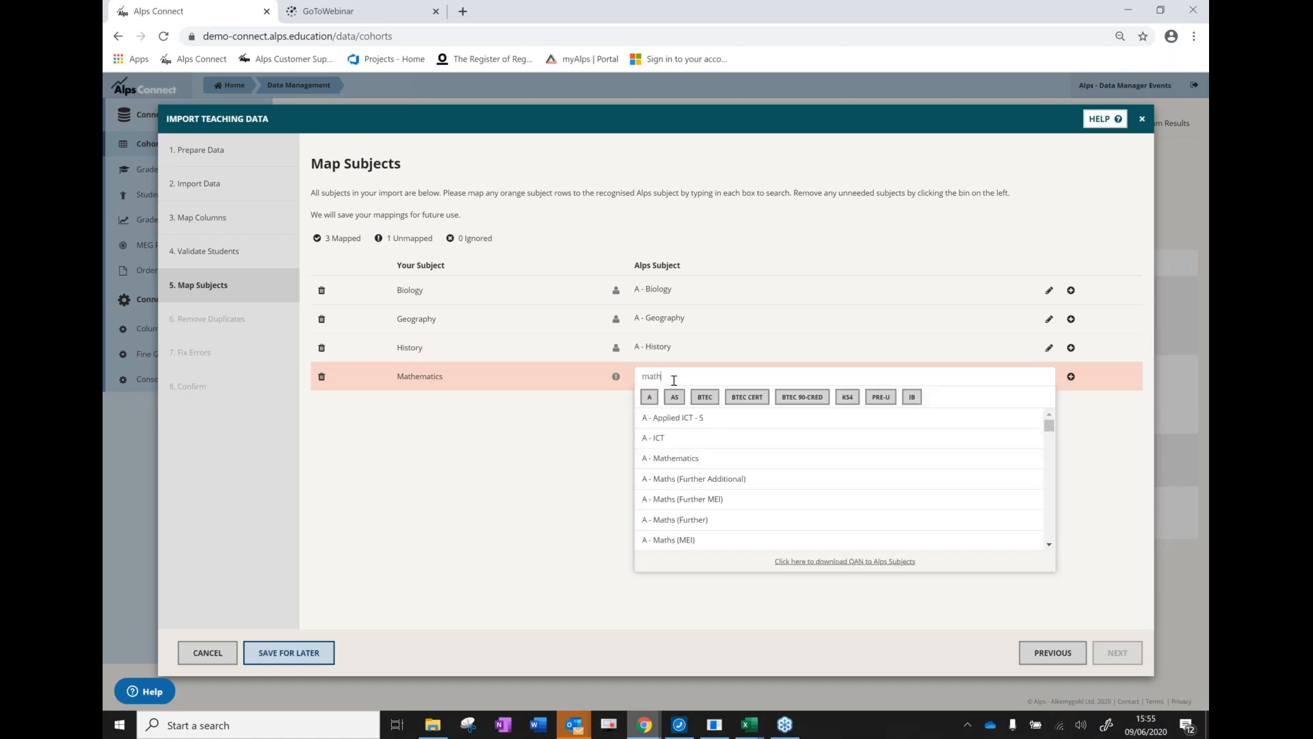
left_click(674, 458)
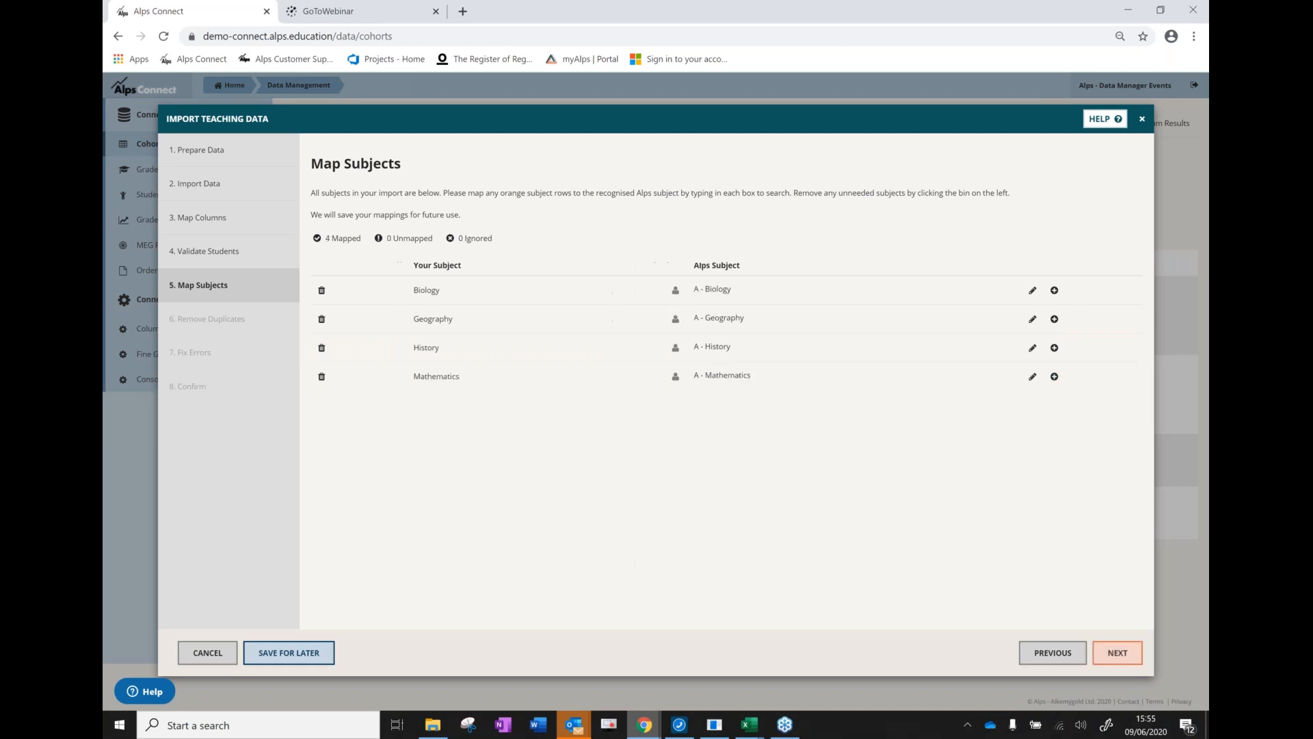
left_click(1117, 652)
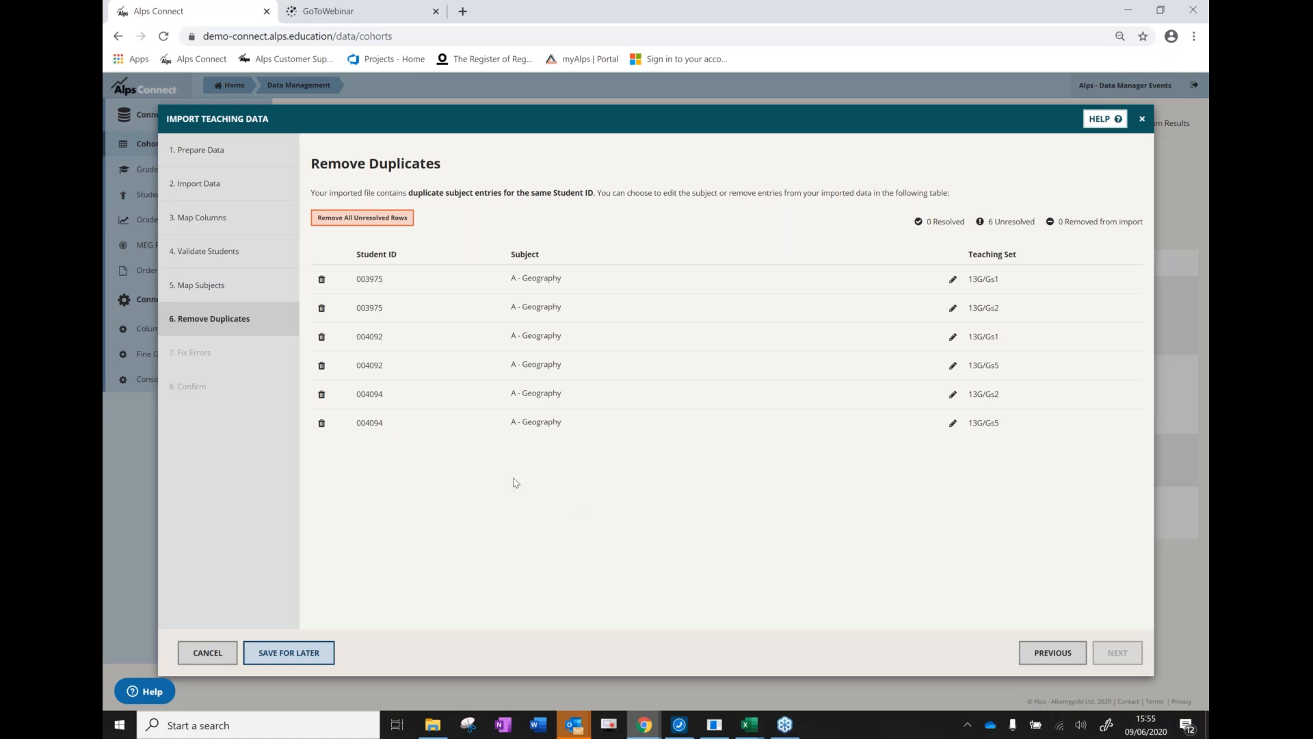
Remove the first A - Geography entry of each duplicated student from the import and continue to error fixing
left_click(322, 280)
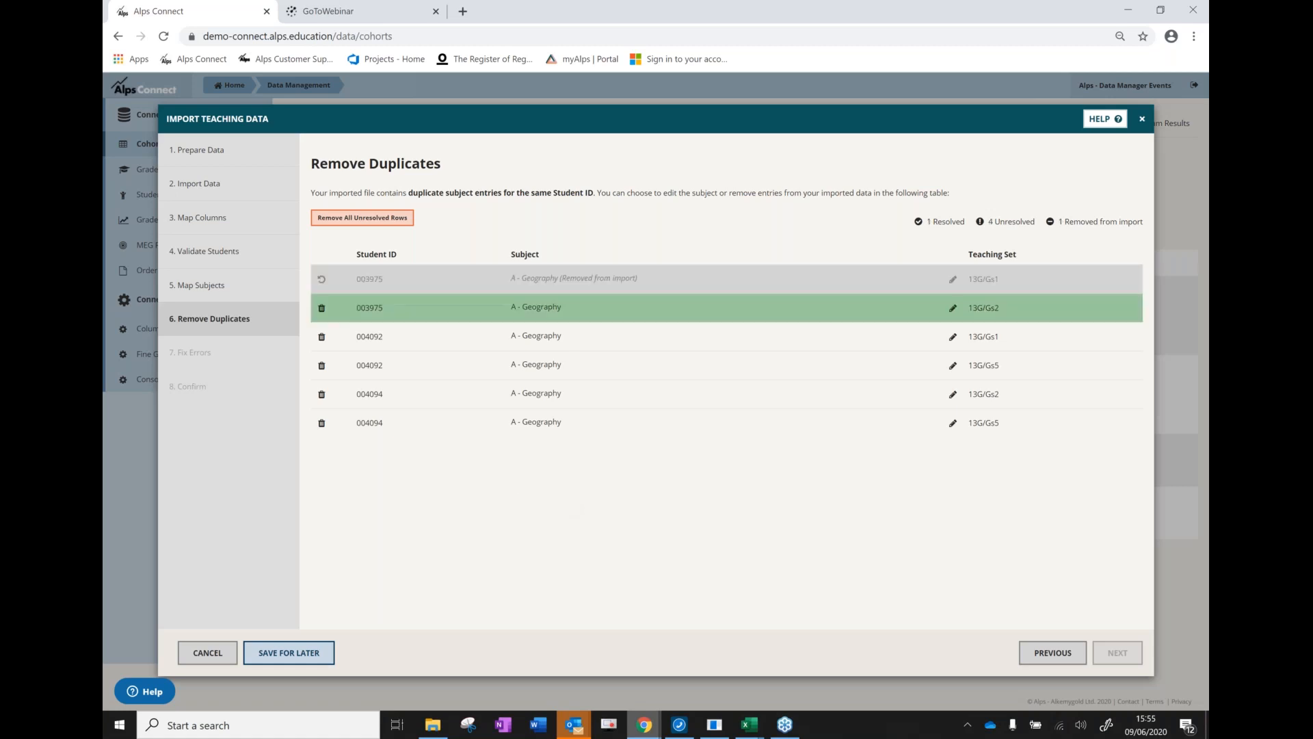
left_click(321, 336)
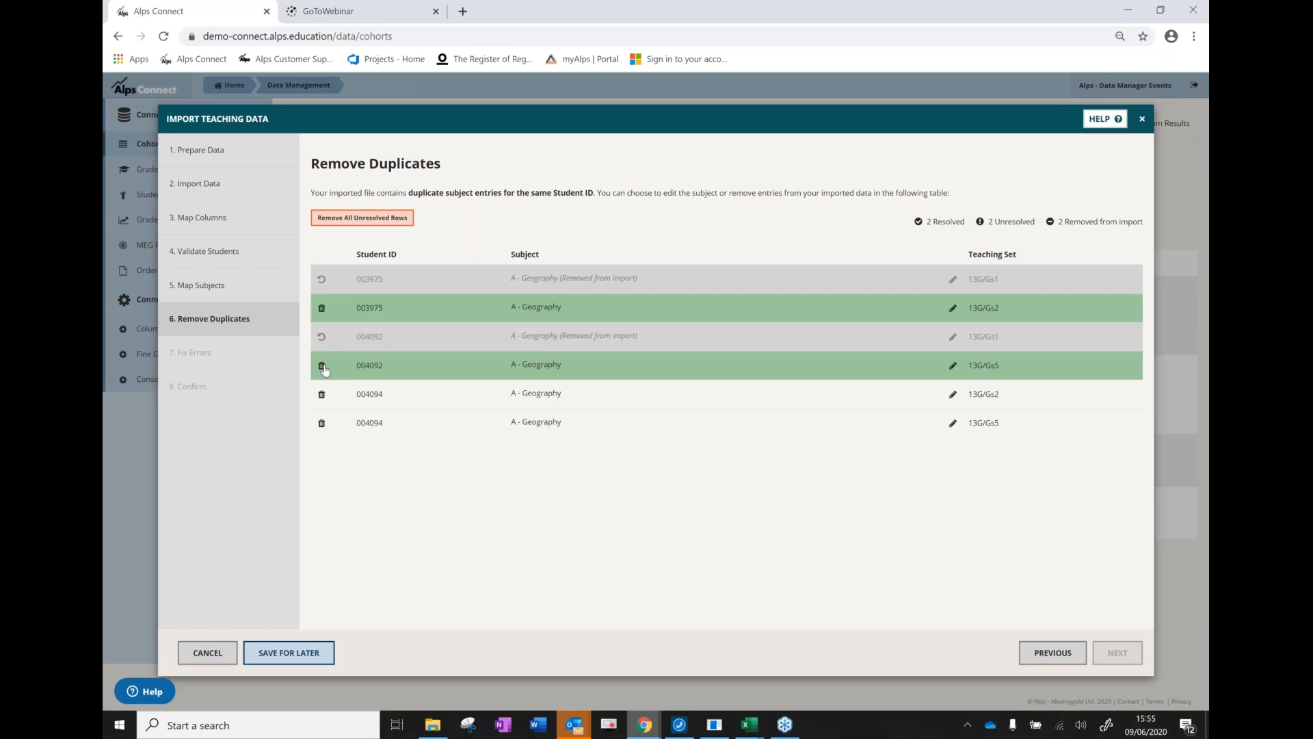
left_click(321, 395)
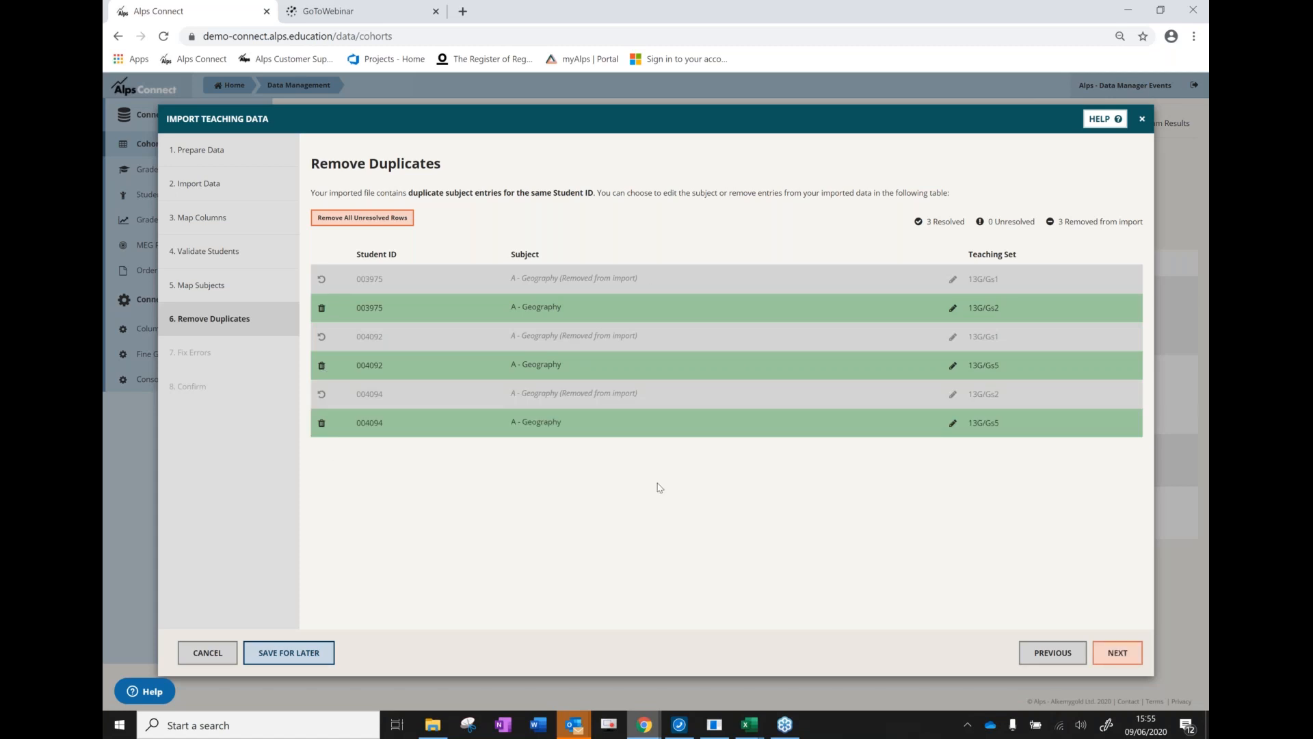
left_click(1120, 654)
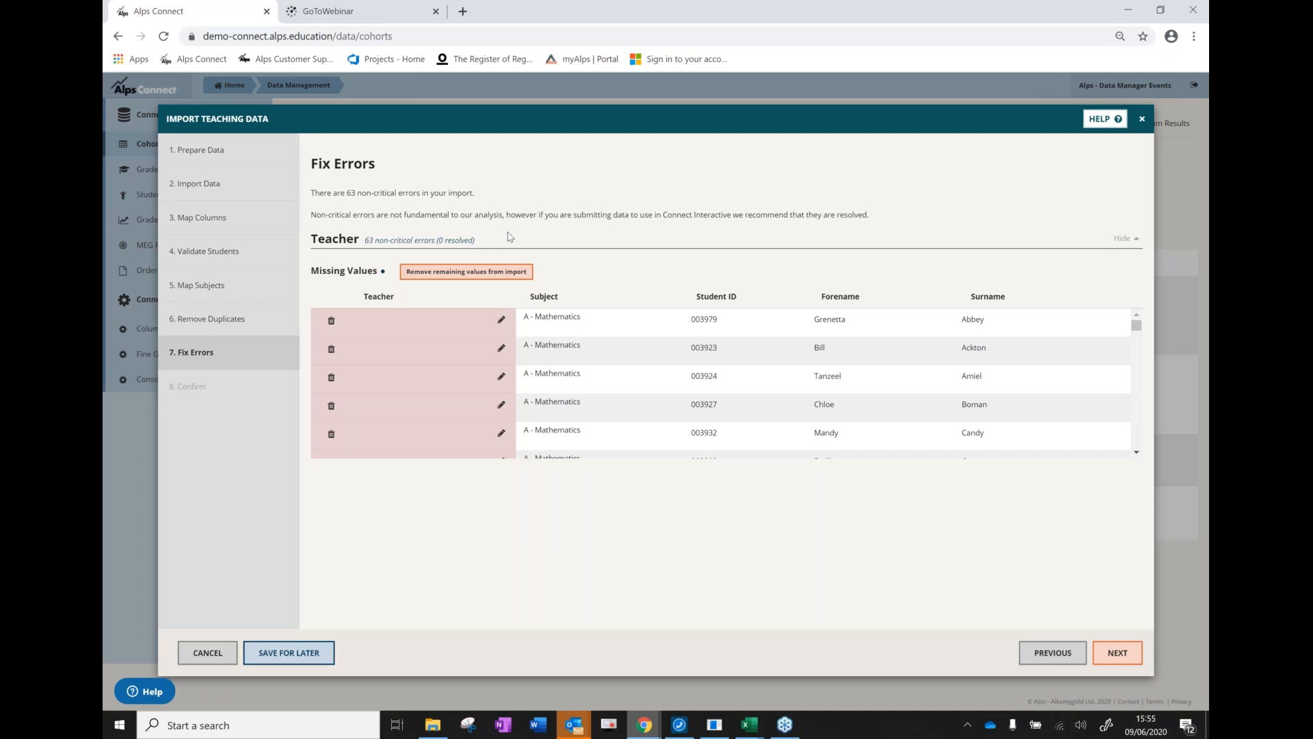
Remove all remaining missing Teacher values from the import and finish the 2020/21 Year 12 teaching data import
left_click(453, 274)
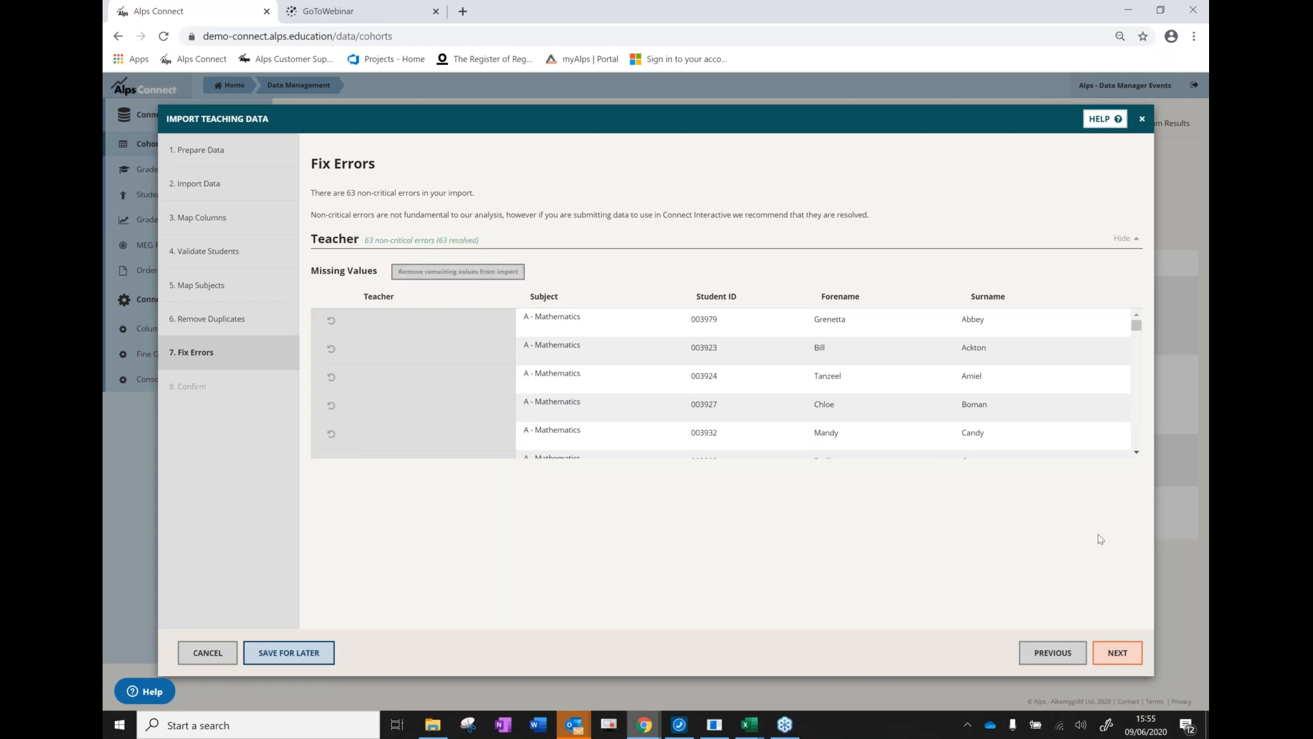
left_click(1118, 652)
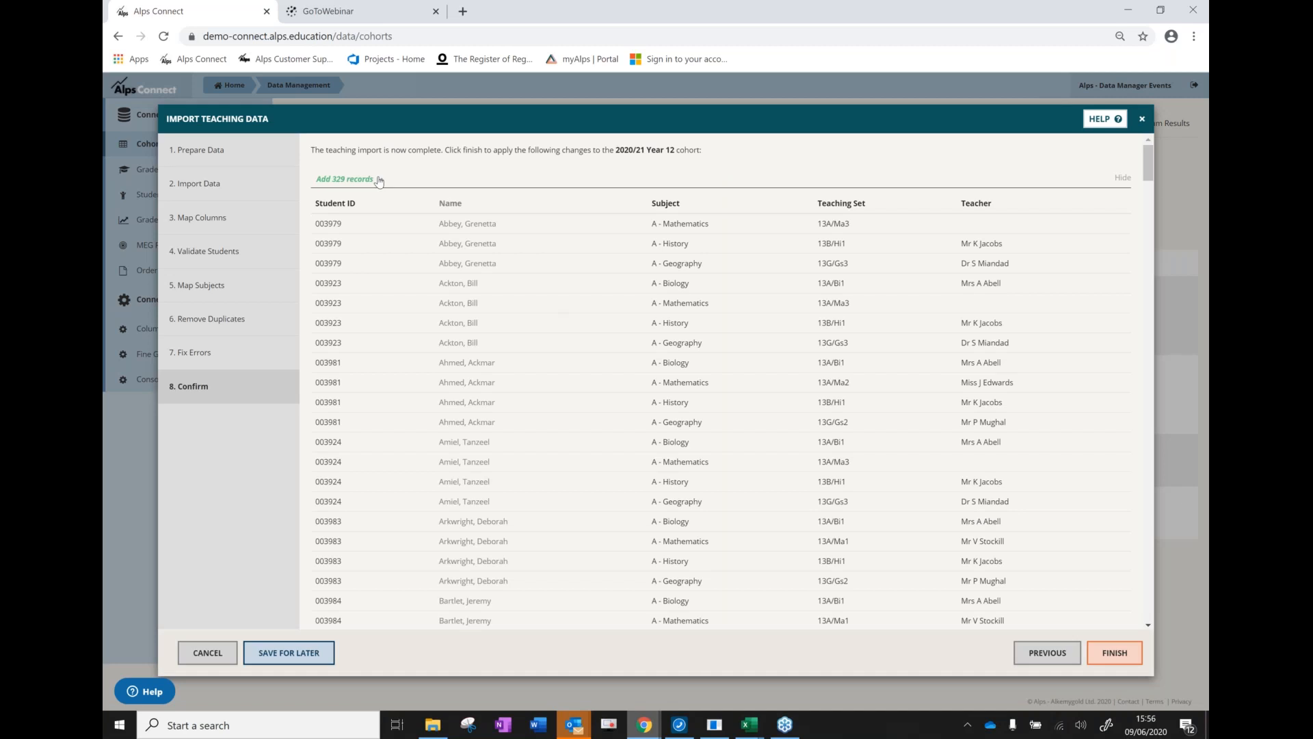
left_click(1115, 652)
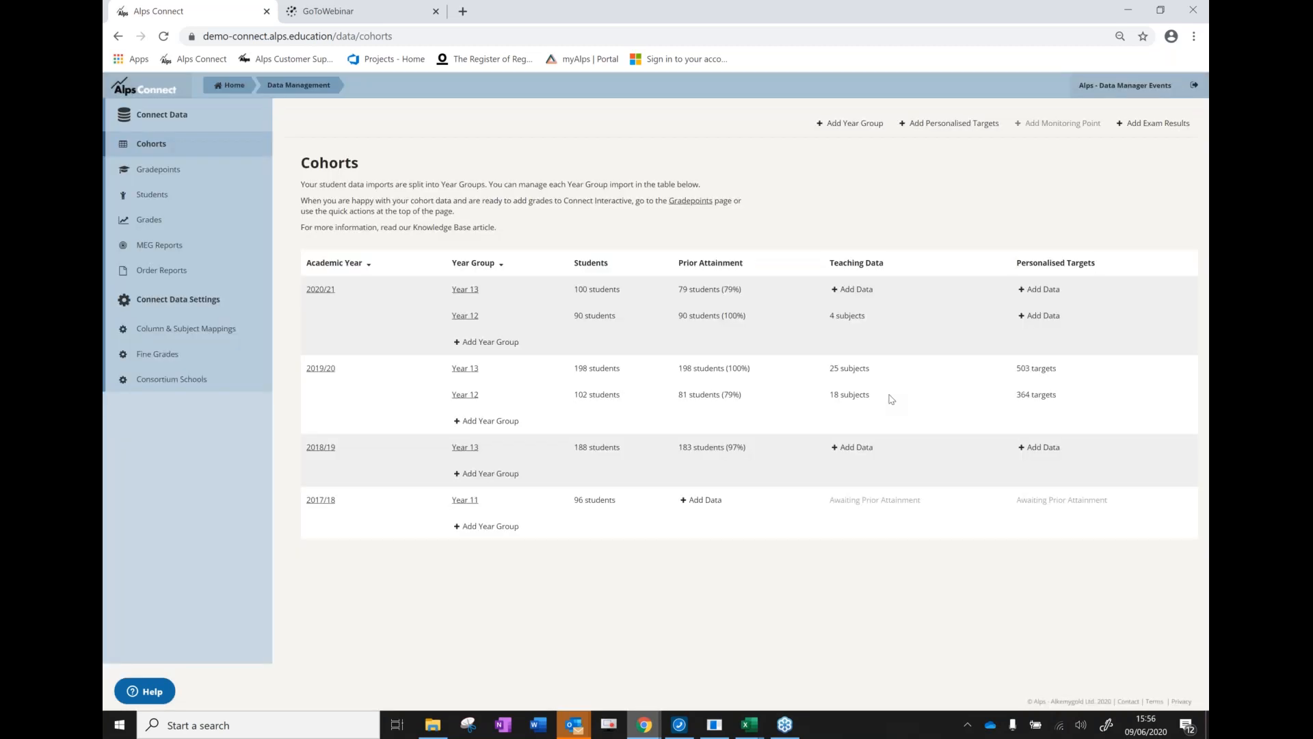
left_click_drag(886, 322, 828, 317)
left_click(891, 319)
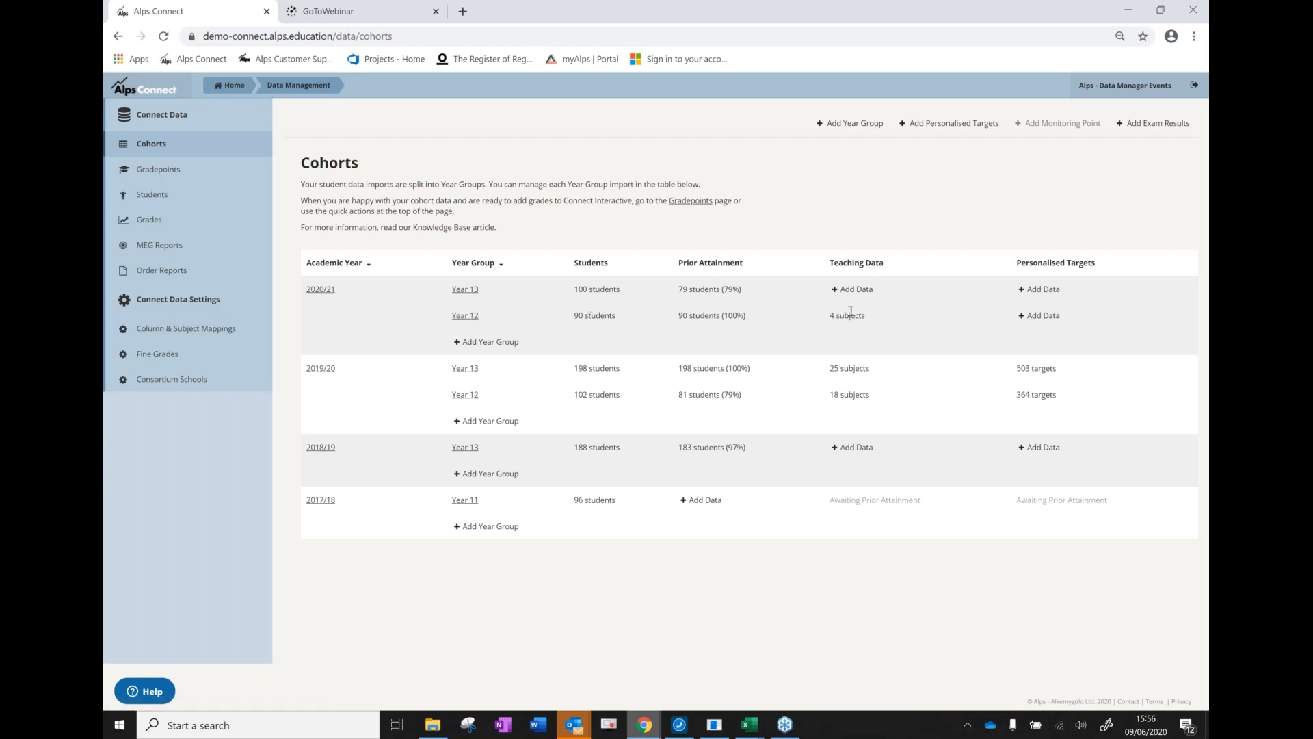
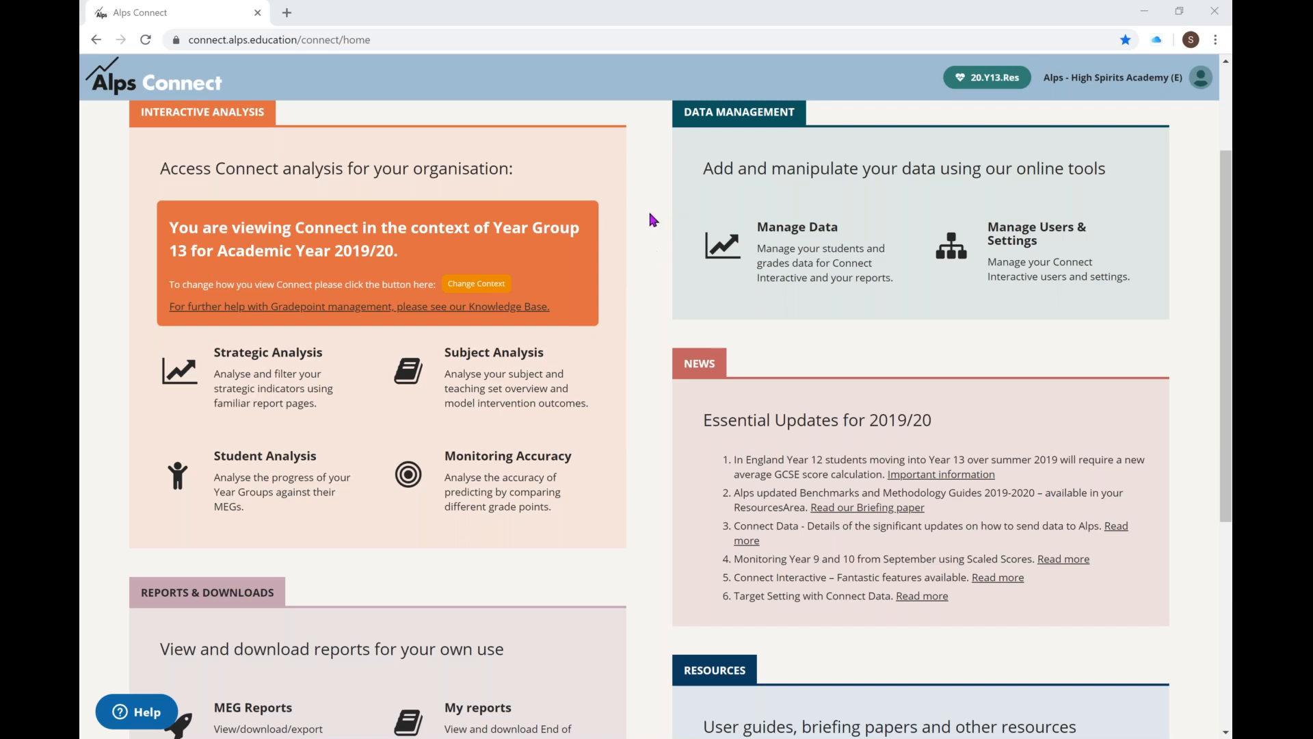
View the available downloads in My reports and return to the Alps Connect home page
scroll(650, 219, "up", 1)
scroll(649, 218, "down", 1)
scroll(651, 214, "down", 3)
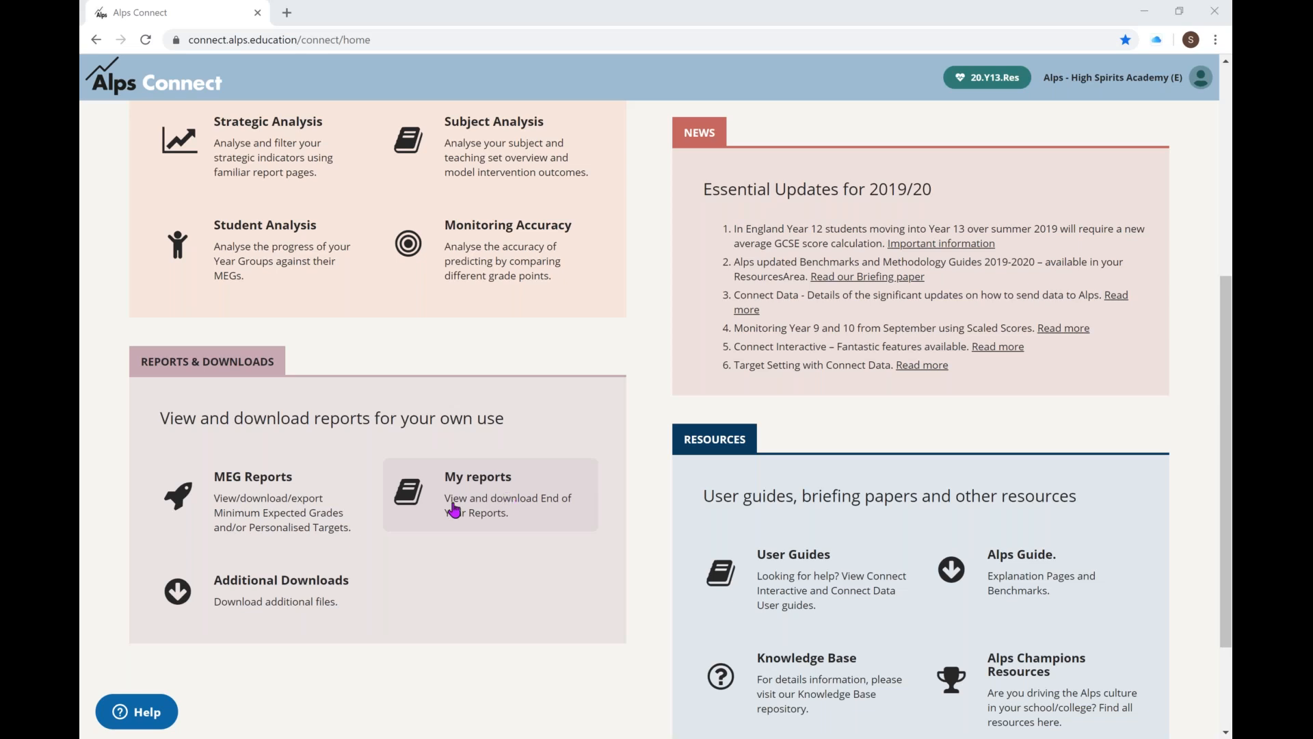
left_click(504, 503)
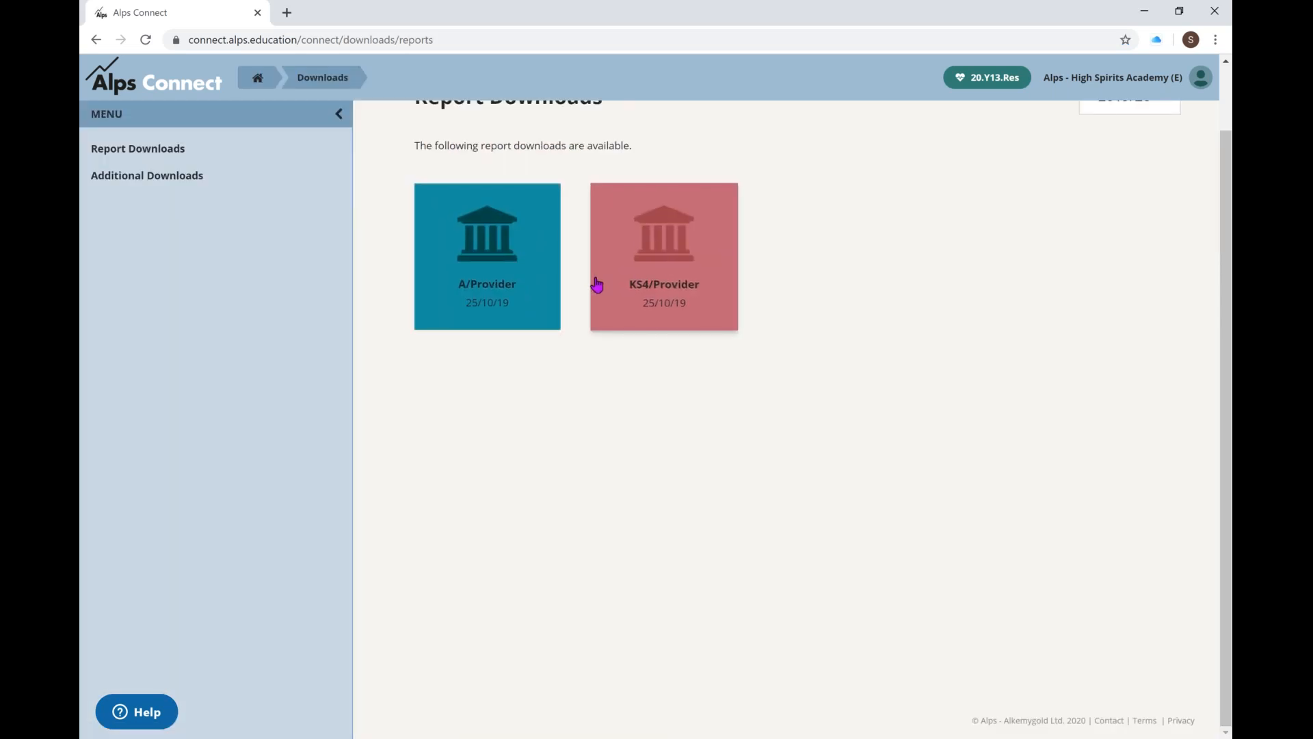
left_click(253, 82)
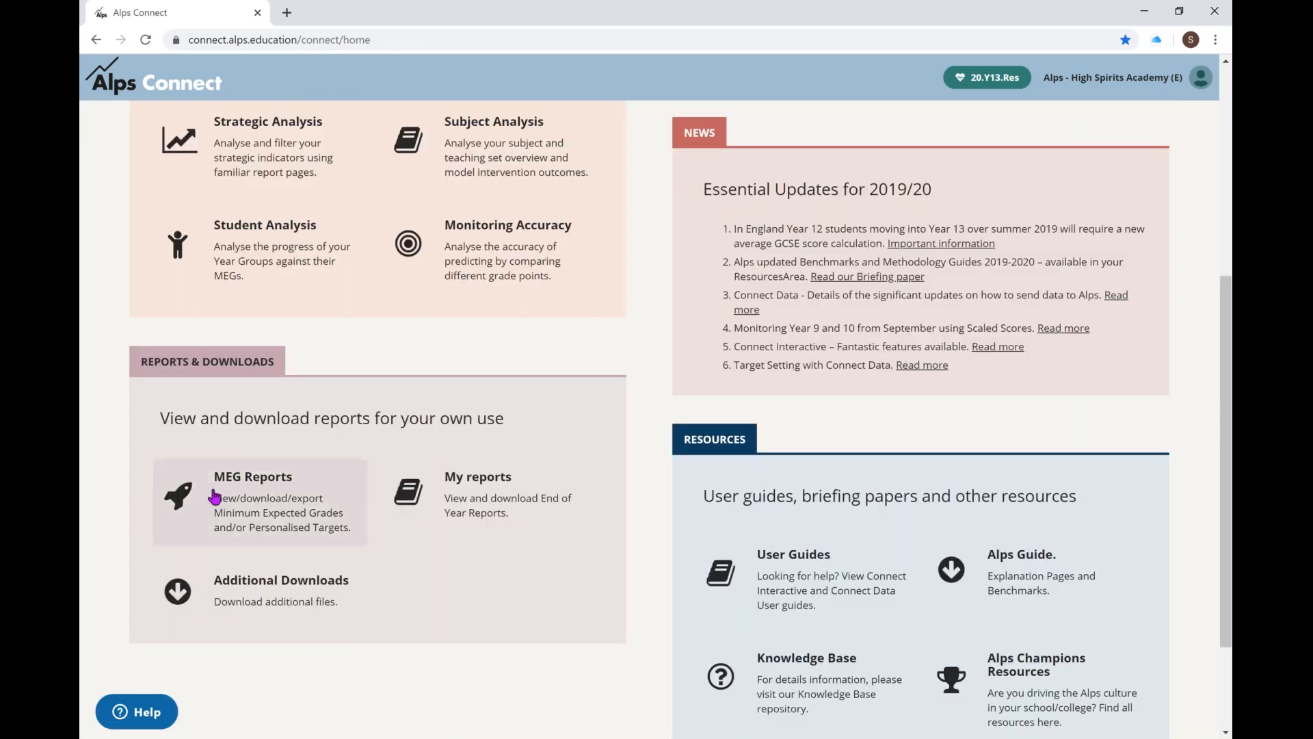
Export the Excel - Marksheet (Personalised Targets) report from MEG Reports and set the downloaded file to open when done
left_click(315, 489)
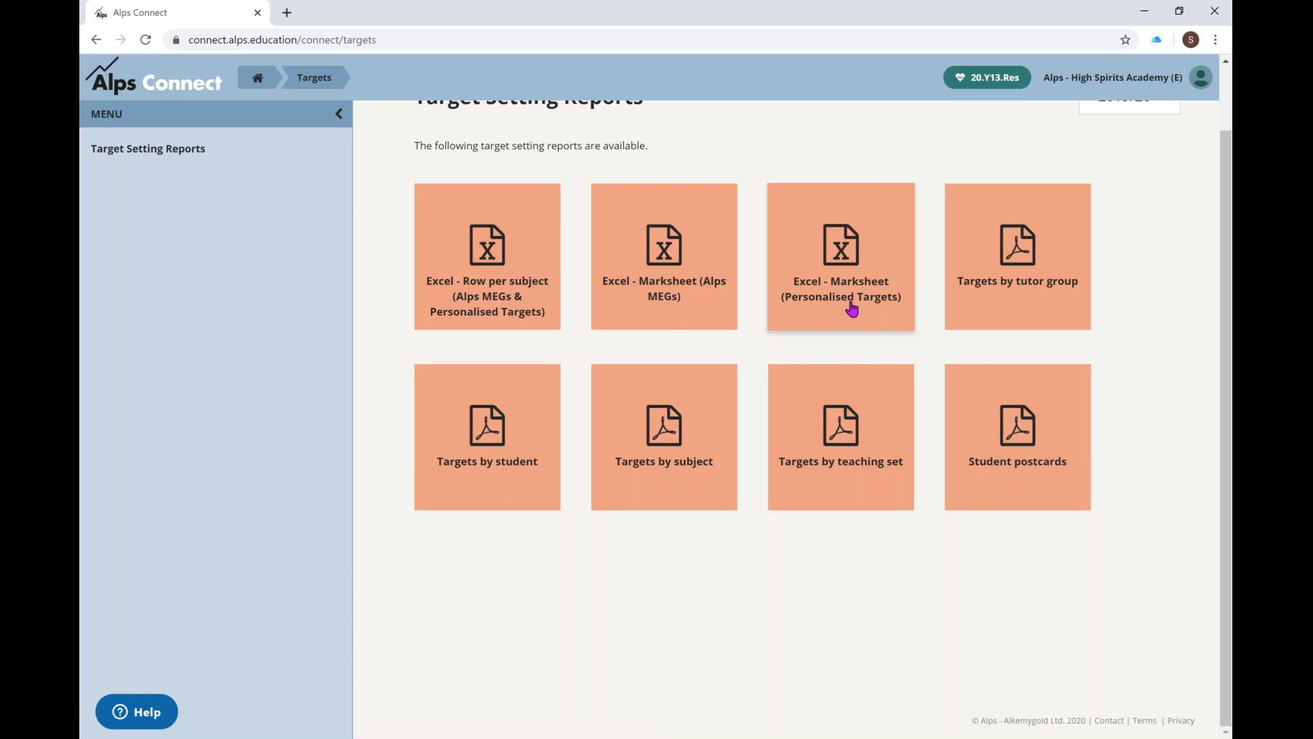
left_click(855, 258)
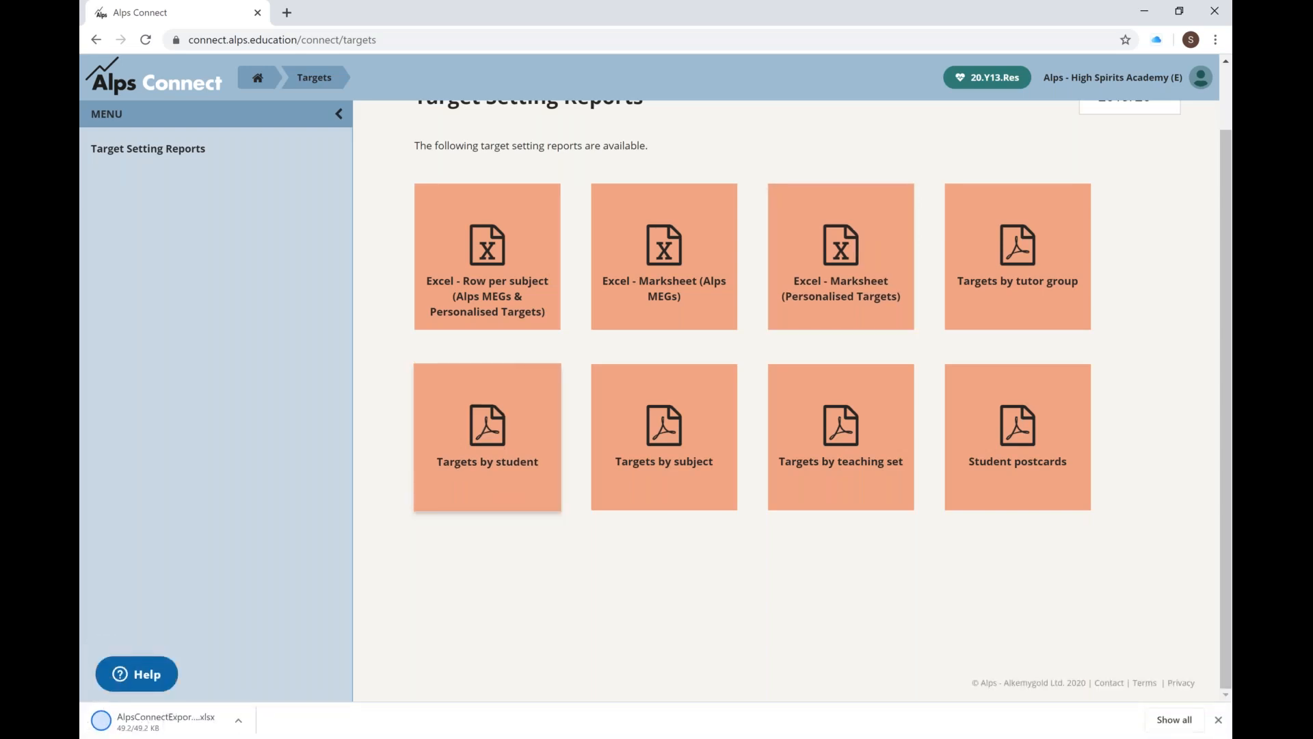
left_click(238, 720)
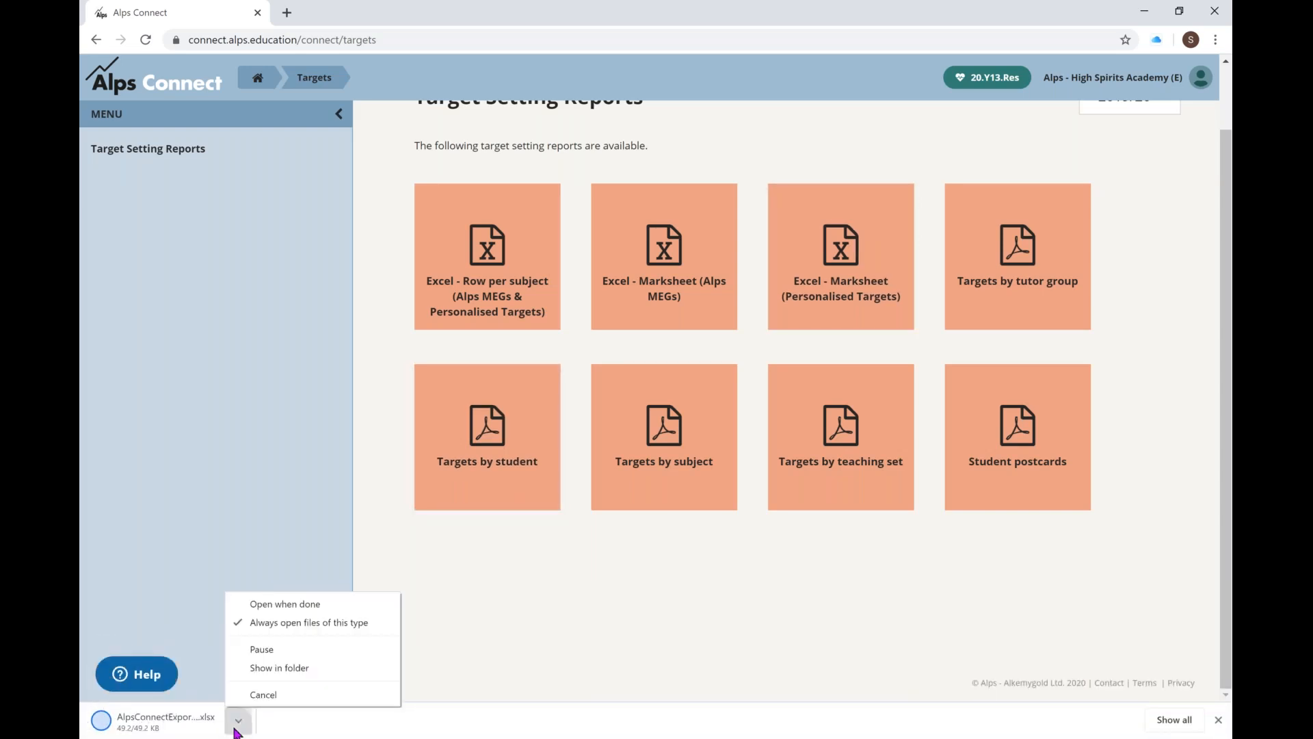
left_click(301, 603)
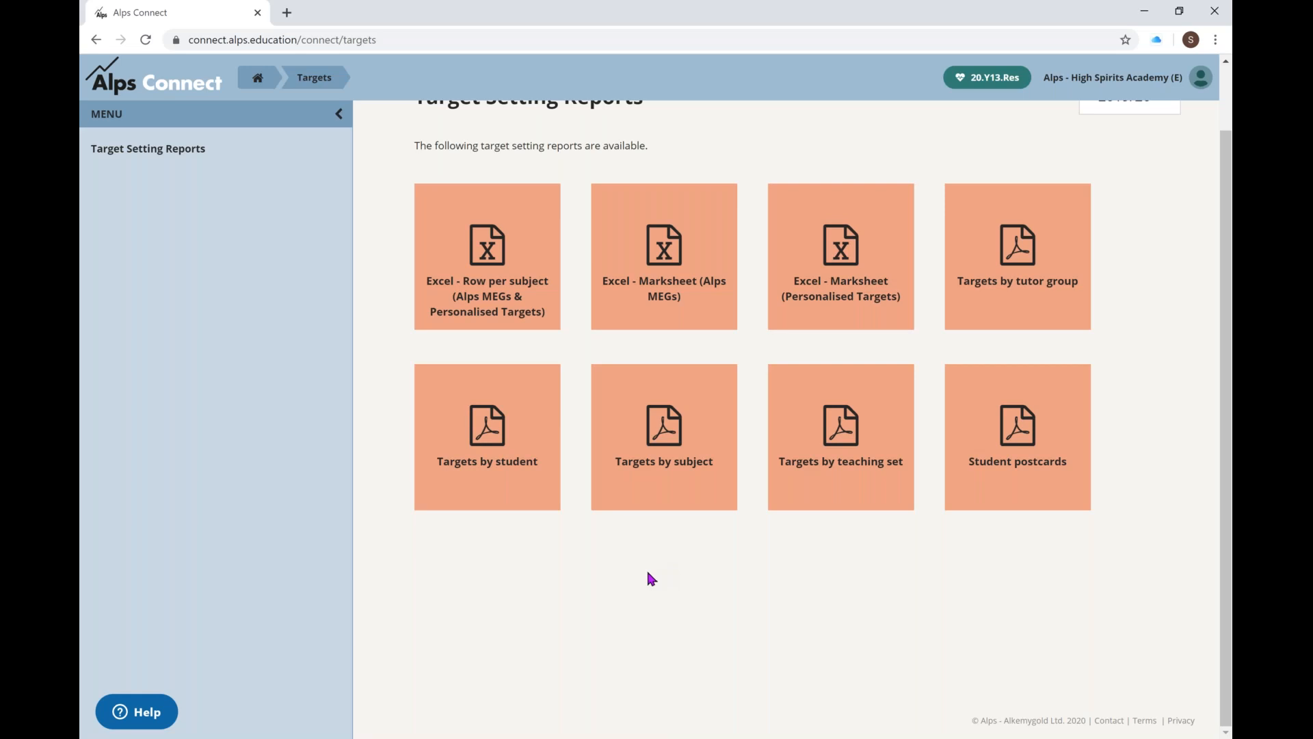
left_click(875, 289)
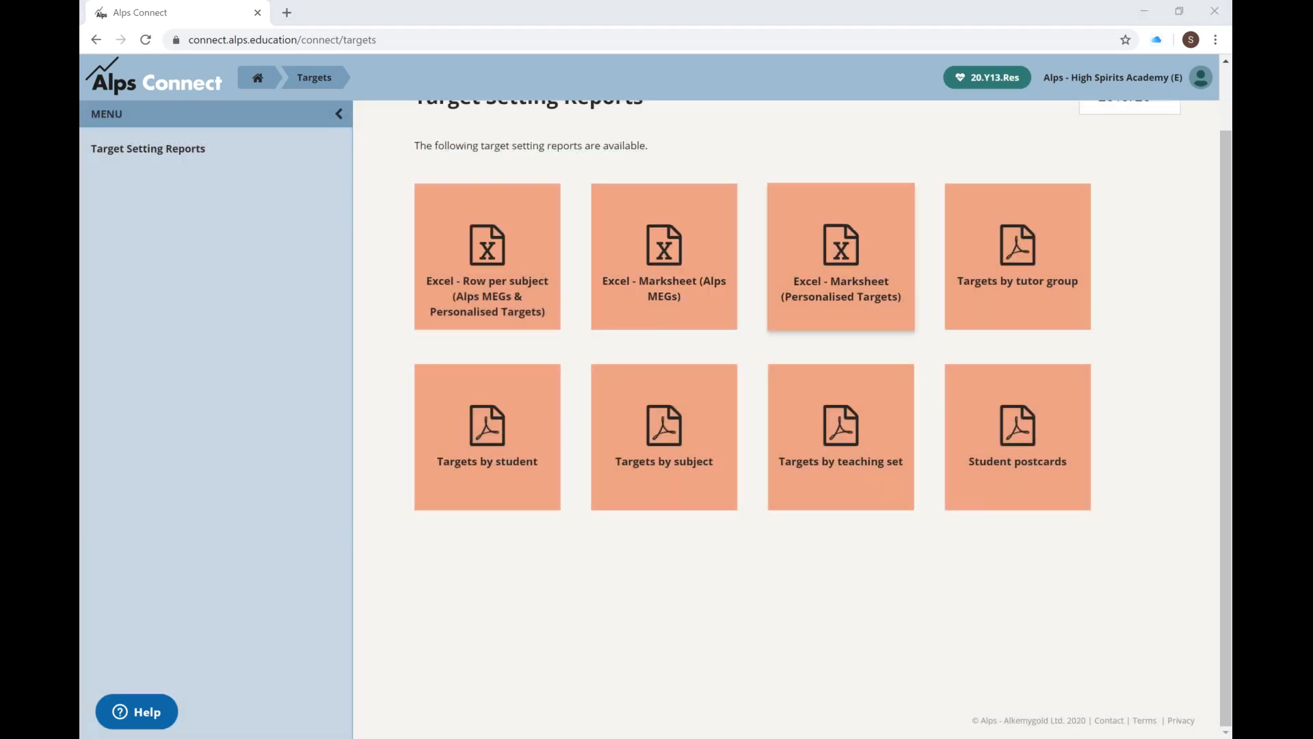
left_click(845, 261)
View the Cohorts overview in Manage Data and return to the home page
left_click(265, 81)
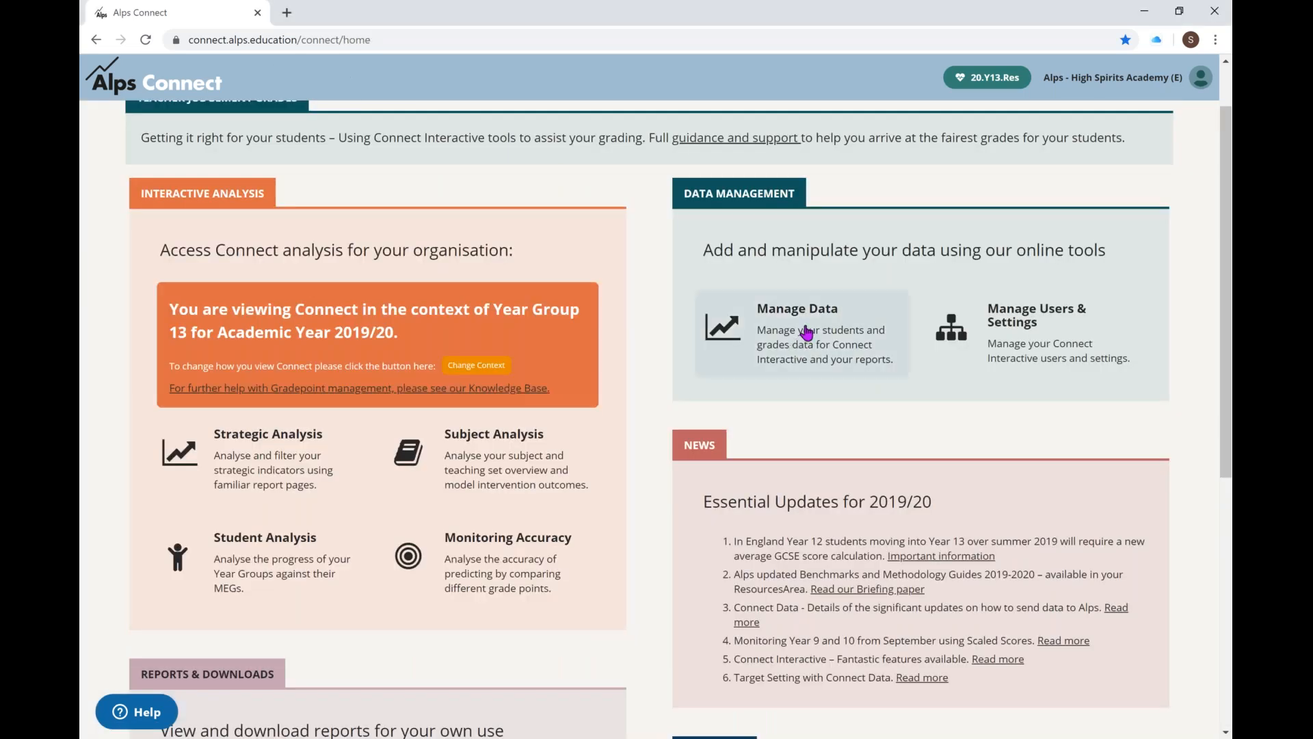
left_click(801, 316)
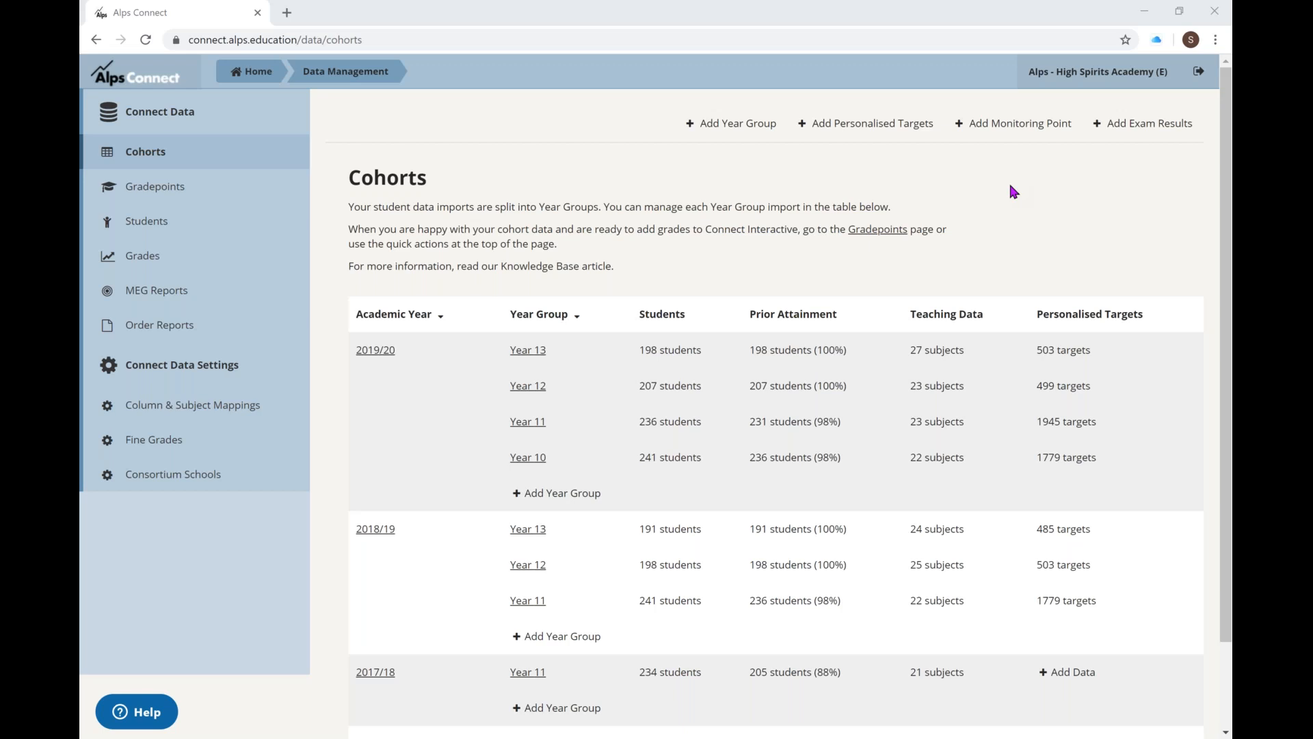
left_click(265, 79)
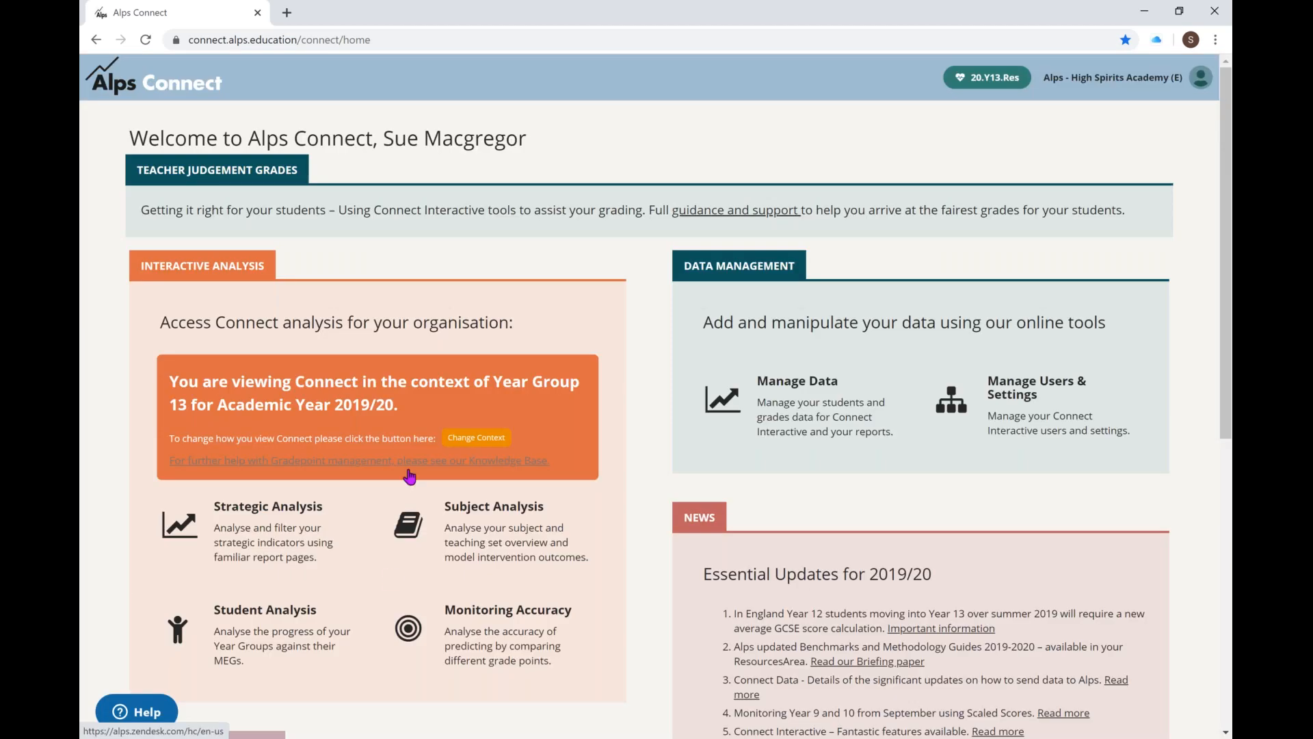
Review the target setting reports offered under MEG Reports and return to the home page
scroll(415, 578, "down", 3)
scroll(416, 578, "down", 3)
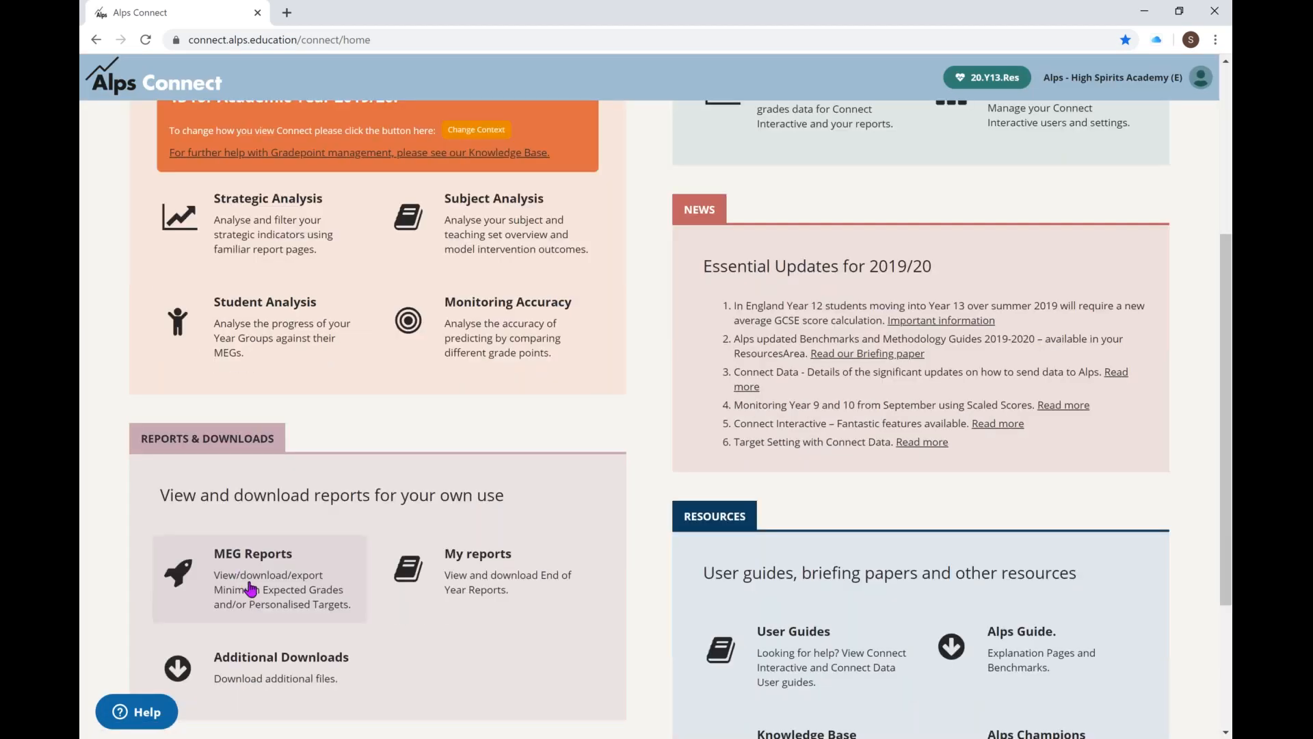
left_click(249, 586)
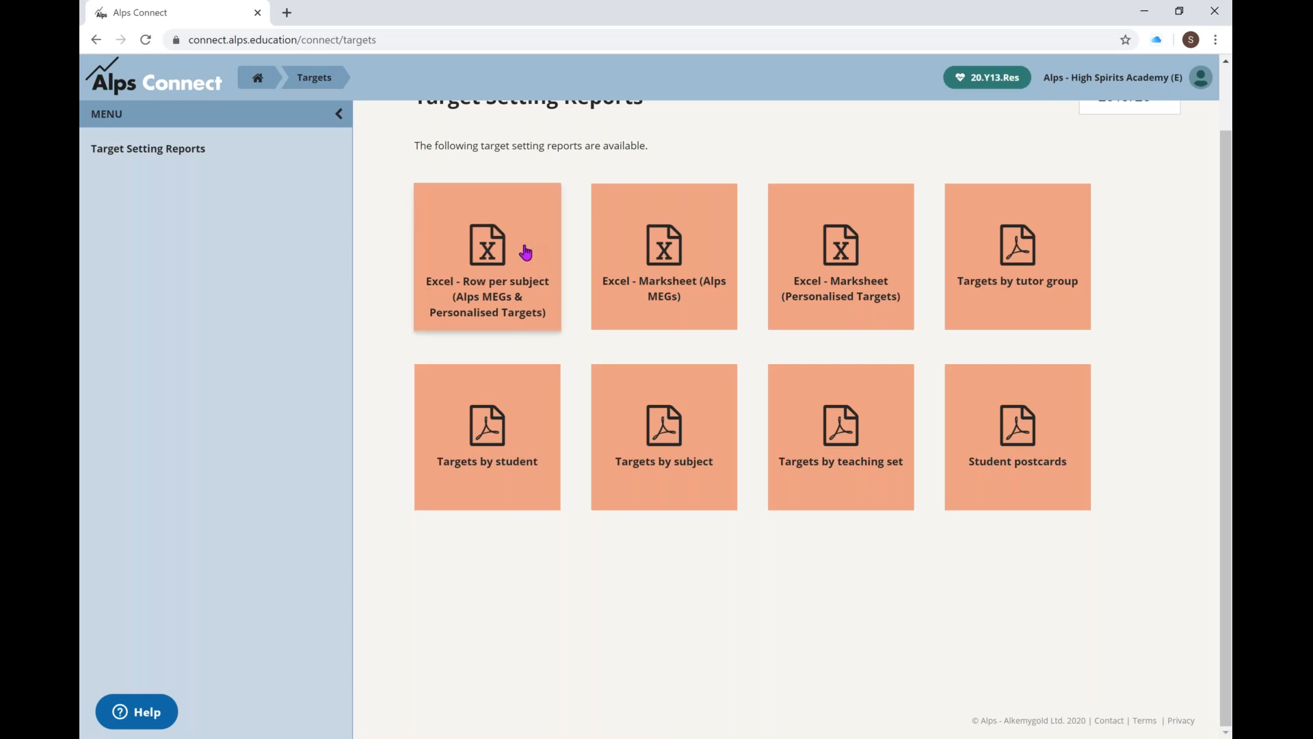
left_click(255, 77)
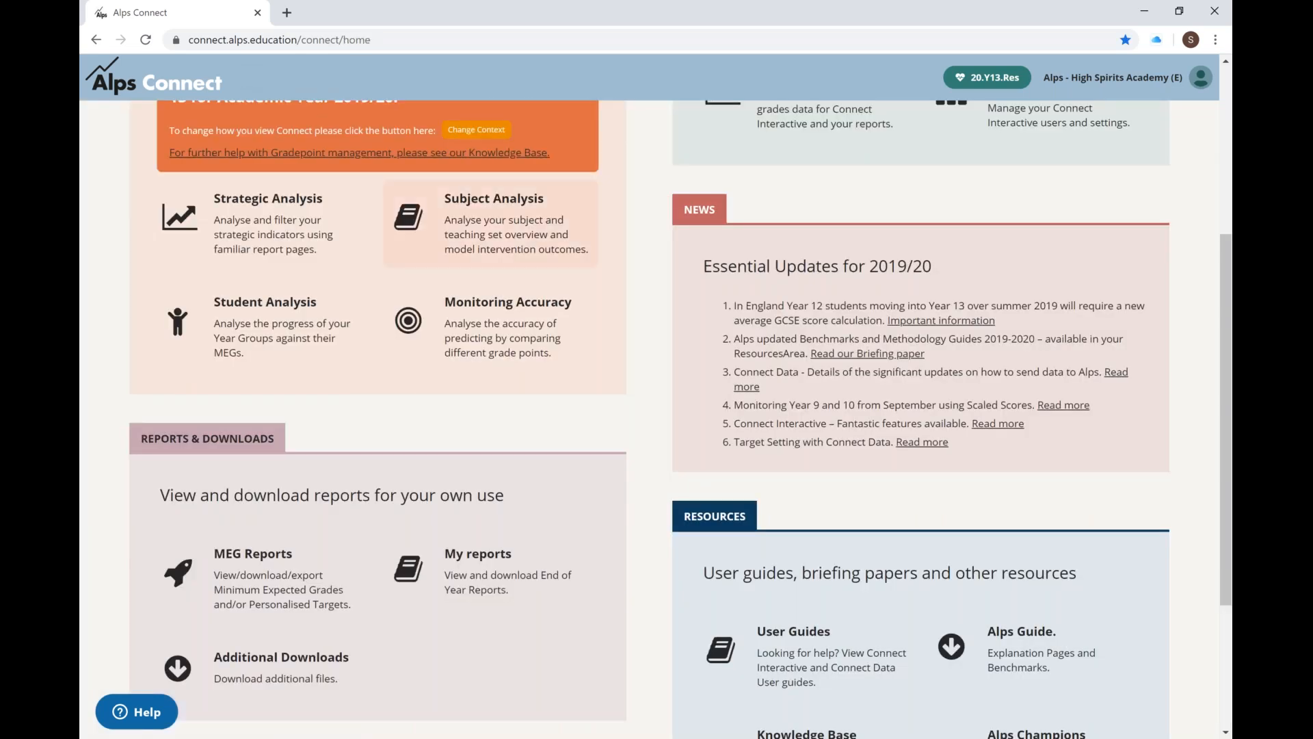
left_click(518, 738)
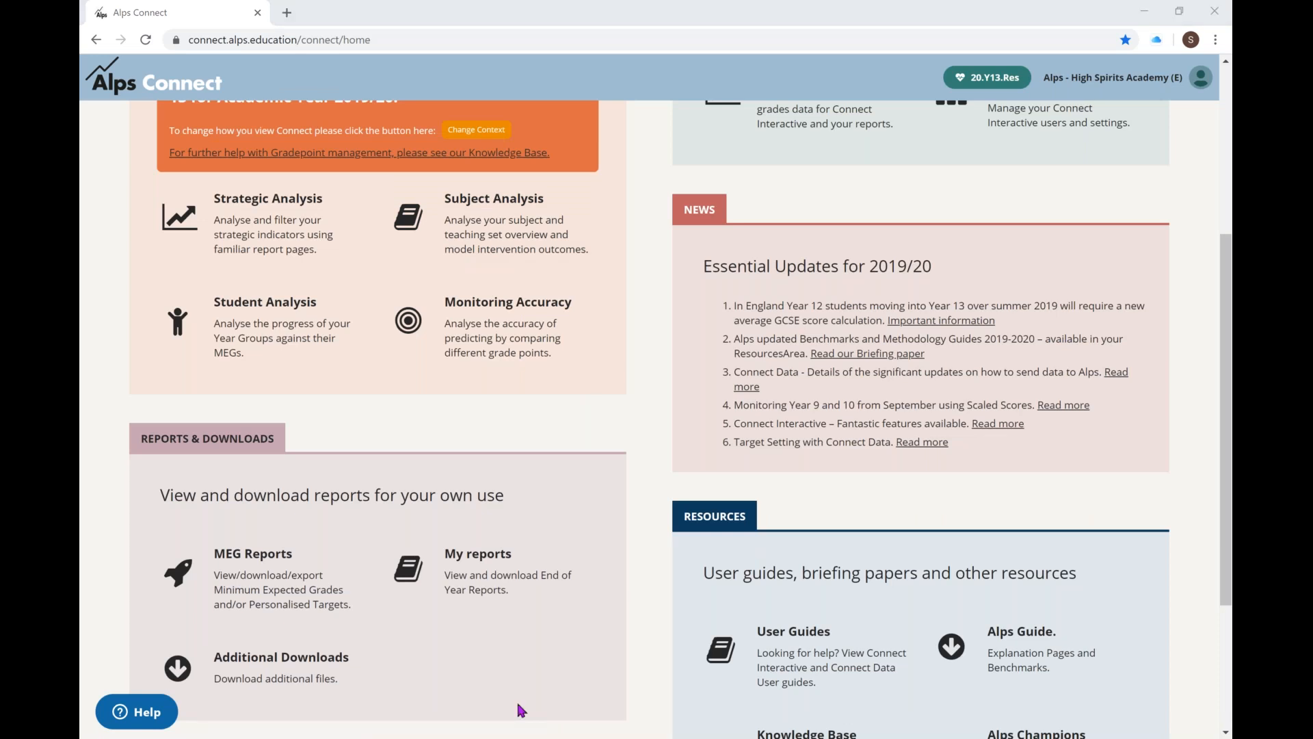